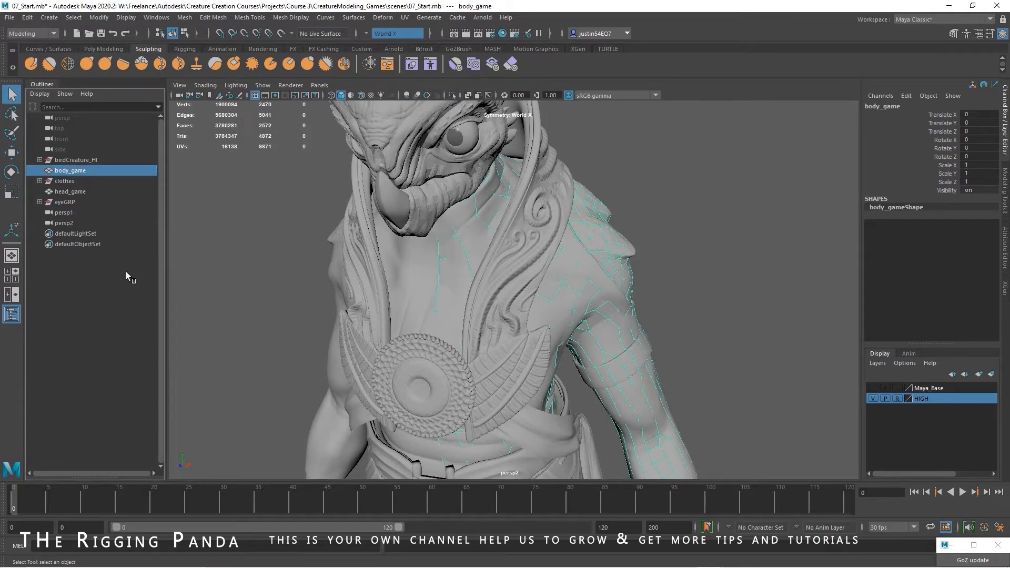
Step: Make the HIGH layer's meshes selectable and set the high-resolution body mesh as the live surface
{"action": "left_click_drag", "start_coordinate": [453, 312], "coordinate": [510, 255], "text": "alt"}
{"action": "left_click_drag", "start_coordinate": [540, 337], "coordinate": [505, 341], "text": "alt"}
{"action": "middle_click_drag", "start_coordinate": [504, 340], "coordinate": [522, 280], "text": "alt"}
{"action": "right_click_drag", "start_coordinate": [592, 311], "coordinate": [646, 319], "text": "alt"}
{"action": "left_click_drag", "start_coordinate": [448, 242], "coordinate": [442, 306], "text": "alt"}
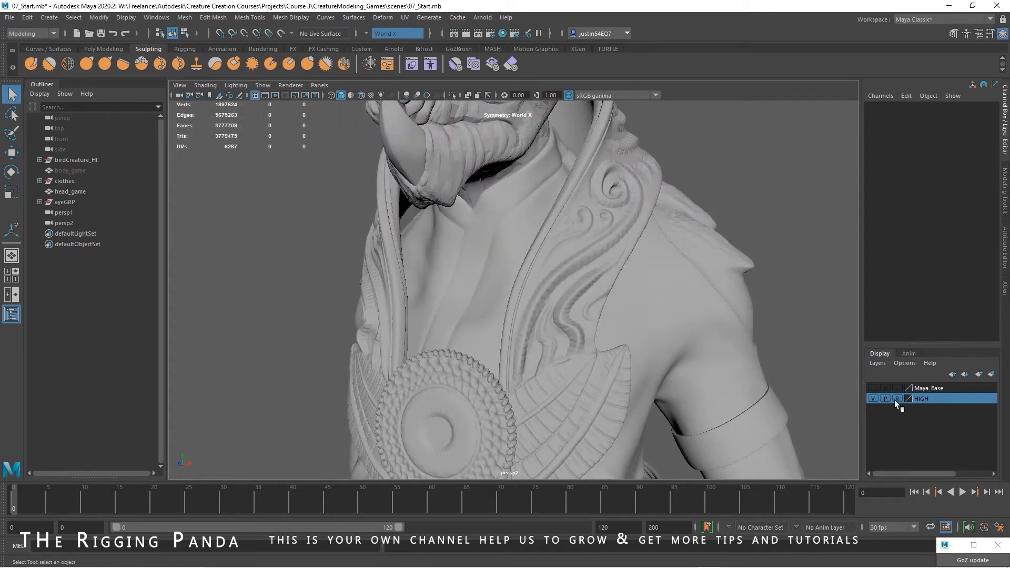
{"action": "left_click", "coordinate": [450, 273]}
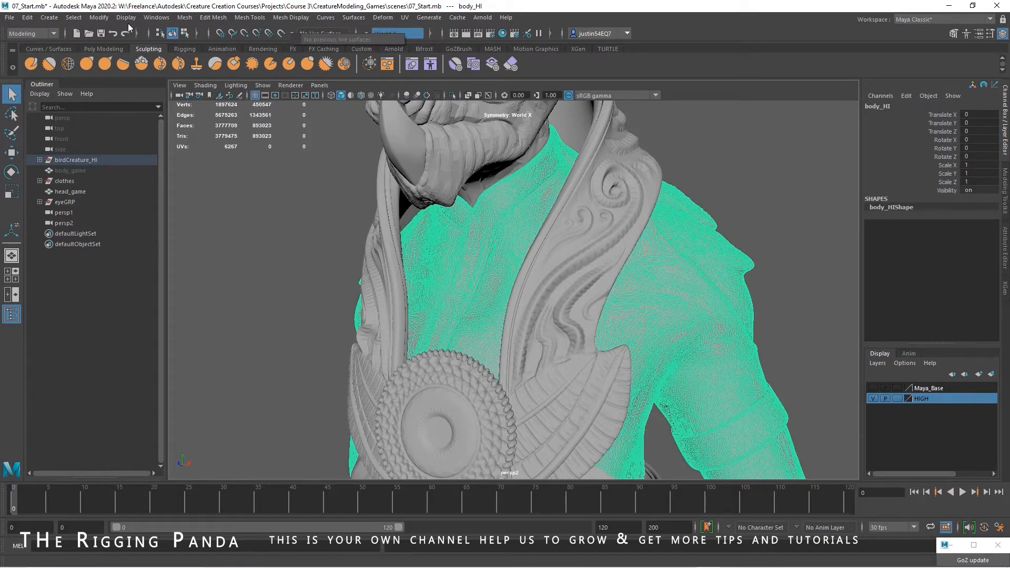
{"action": "left_click", "coordinate": [100, 18]}
{"action": "left_click", "coordinate": [118, 249]}
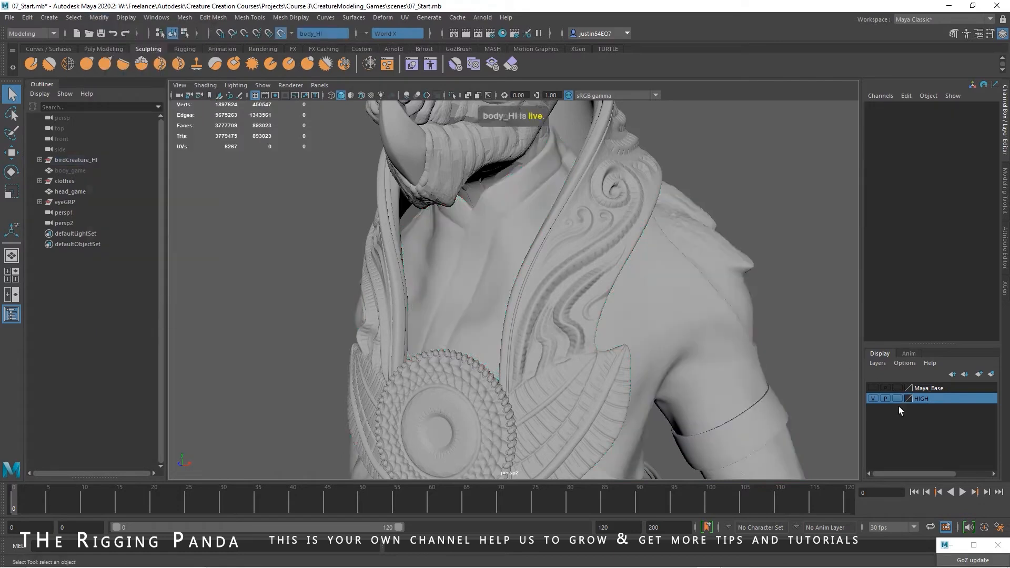
Step: Activate Quad Draw and draw two adjoining quads with a shared centre edge in the middle of the upper chest
{"action": "left_click_drag", "start_coordinate": [514, 312], "coordinate": [640, 333], "text": "alt"}
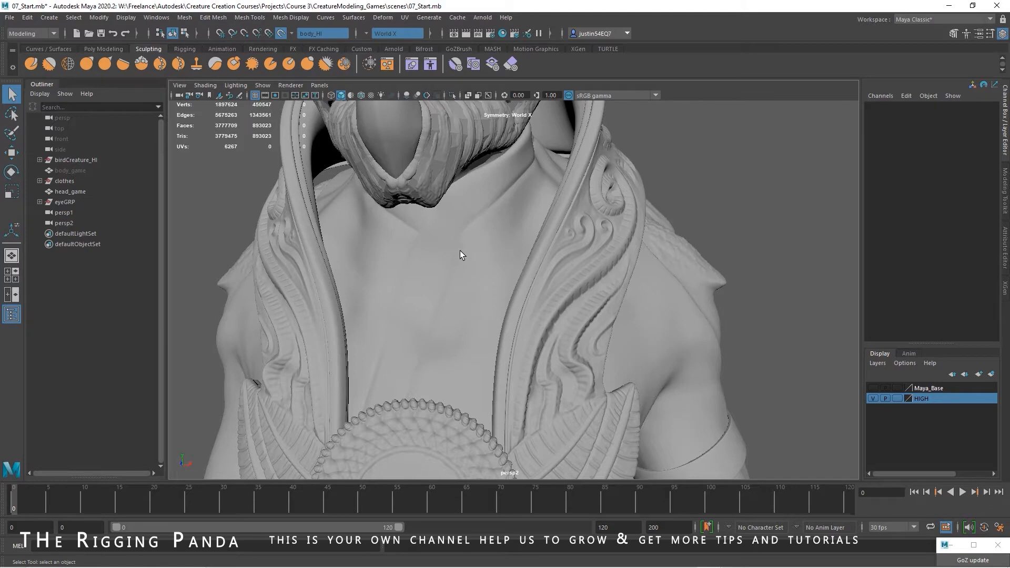
{"action": "left_click_drag", "start_coordinate": [479, 285], "coordinate": [447, 288], "text": "alt"}
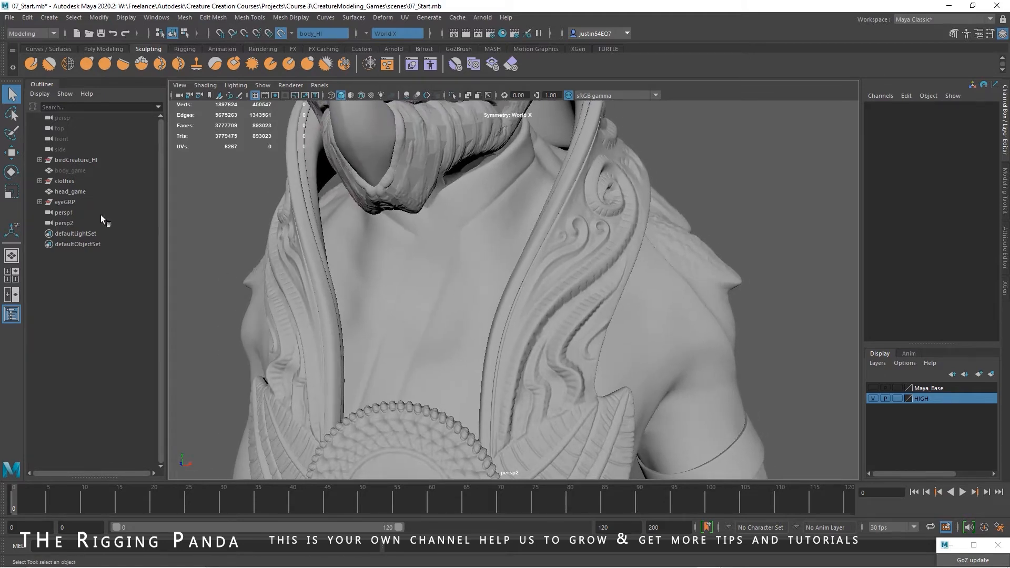
{"action": "left_click", "coordinate": [1003, 177]}
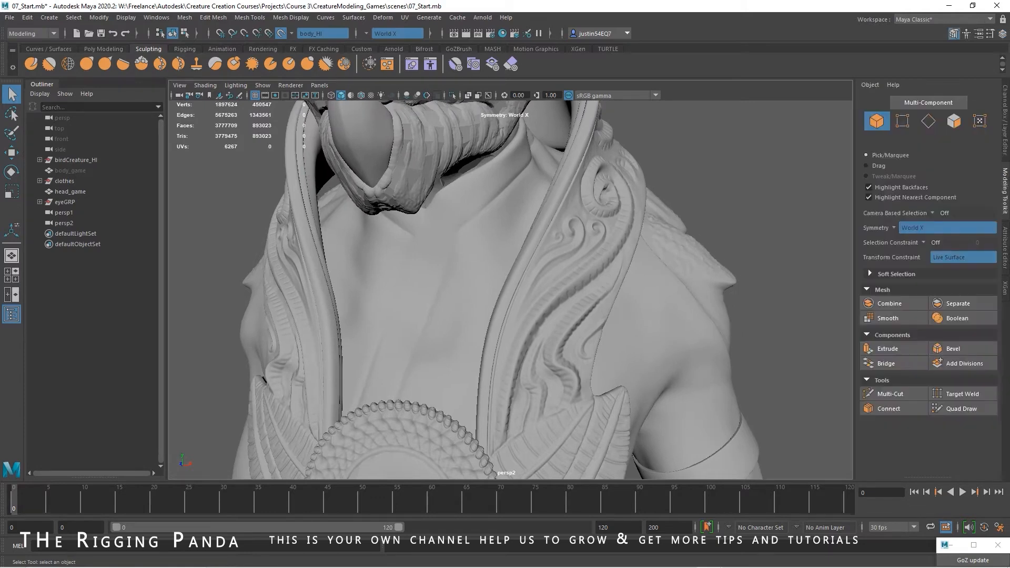
{"action": "left_click", "coordinate": [963, 410]}
{"action": "left_click_drag", "start_coordinate": [481, 335], "coordinate": [519, 313], "text": "alt"}
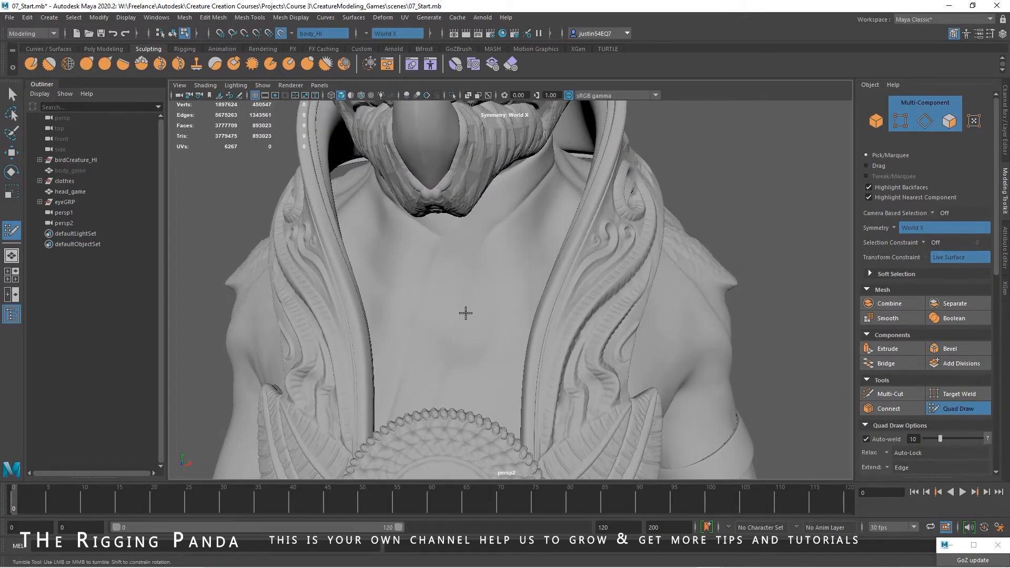
{"action": "left_click_drag", "start_coordinate": [465, 313], "coordinate": [443, 294], "text": "alt"}
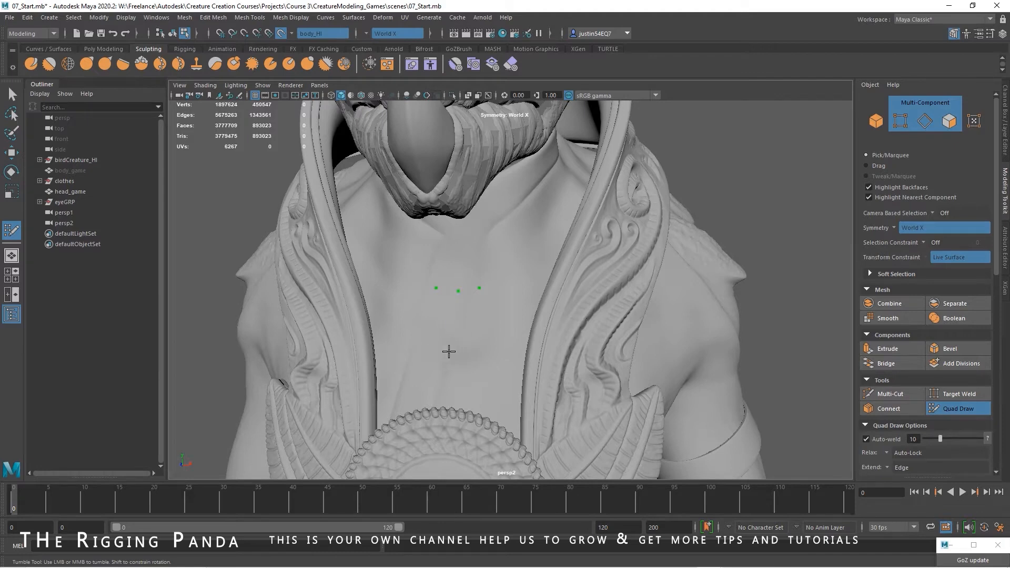
{"action": "right_click_drag", "start_coordinate": [449, 351], "coordinate": [517, 347], "text": "alt"}
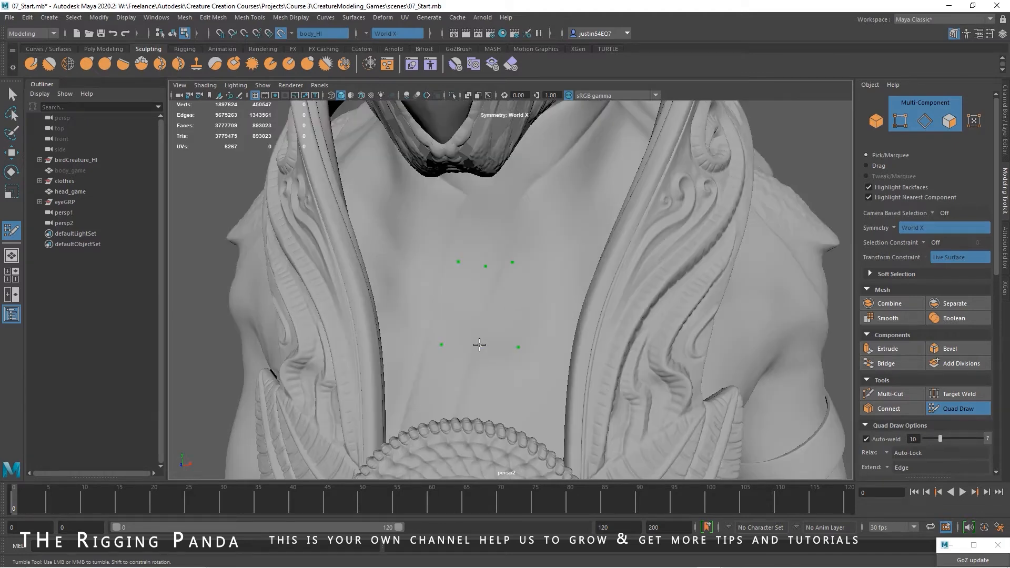
{"action": "left_click", "coordinate": [503, 309], "text": "shift"}
{"action": "left_click_drag", "start_coordinate": [475, 344], "coordinate": [475, 352]}
Step: Place mirrored Quad Draw points beside the central patch, three along its upper edge level and one near its lower edge
{"action": "mouse_move", "coordinate": [552, 334]}
{"action": "left_mouse_down", "text": "alt"}
{"action": "mouse_move", "coordinate": [559, 343]}
{"action": "mouse_move", "coordinate": [517, 293]}
{"action": "mouse_move", "coordinate": [523, 237]}
{"action": "mouse_move", "coordinate": [516, 285]}
{"action": "left_mouse_up", "text": "alt"}
{"action": "left_click", "coordinate": [517, 285]}
{"action": "left_click", "coordinate": [558, 273]}
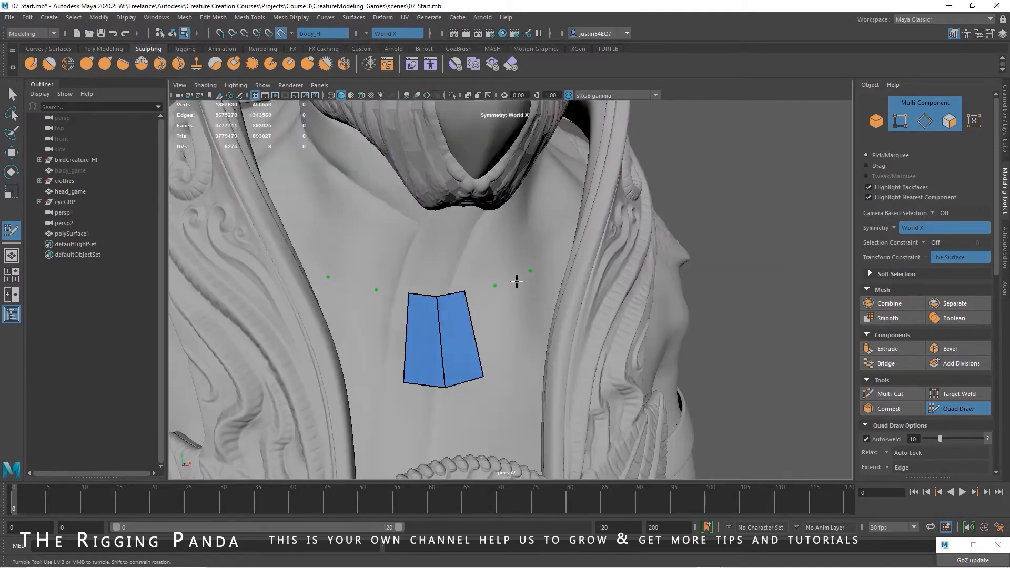
{"action": "left_click", "coordinate": [520, 365]}
{"action": "left_click_drag", "start_coordinate": [519, 366], "coordinate": [521, 361], "text": "alt"}
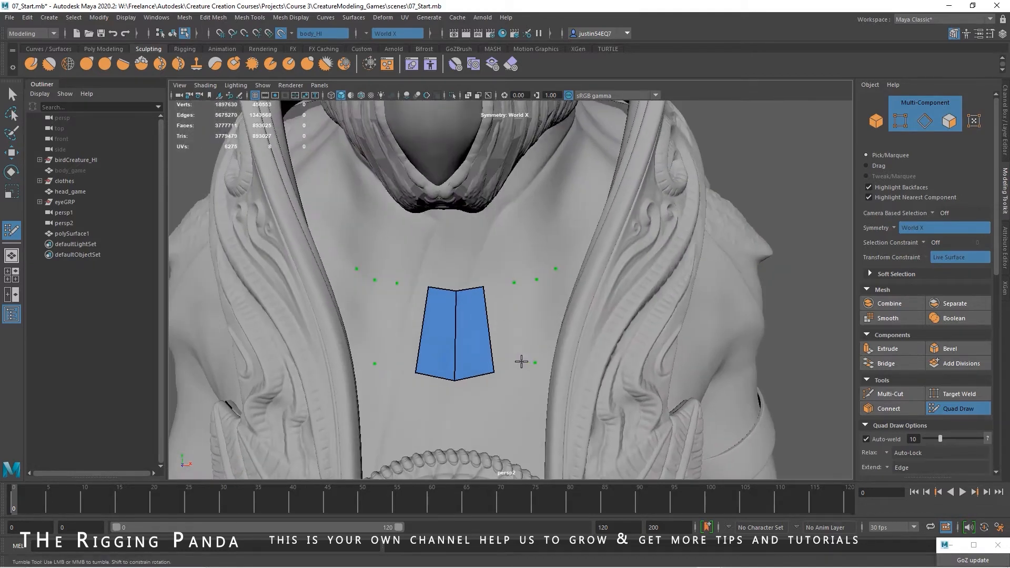
Step: Hide the clothes group inside birdCreature_HI to uncover the chest
{"action": "left_click", "coordinate": [40, 159]}
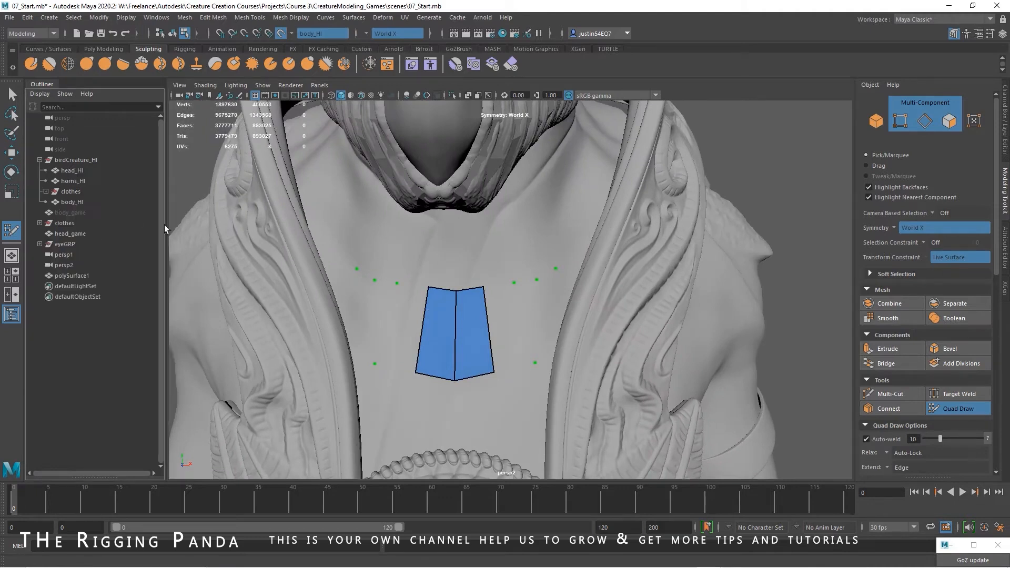
{"action": "left_click", "coordinate": [71, 192]}
{"action": "key", "text": "ctrl+h"}
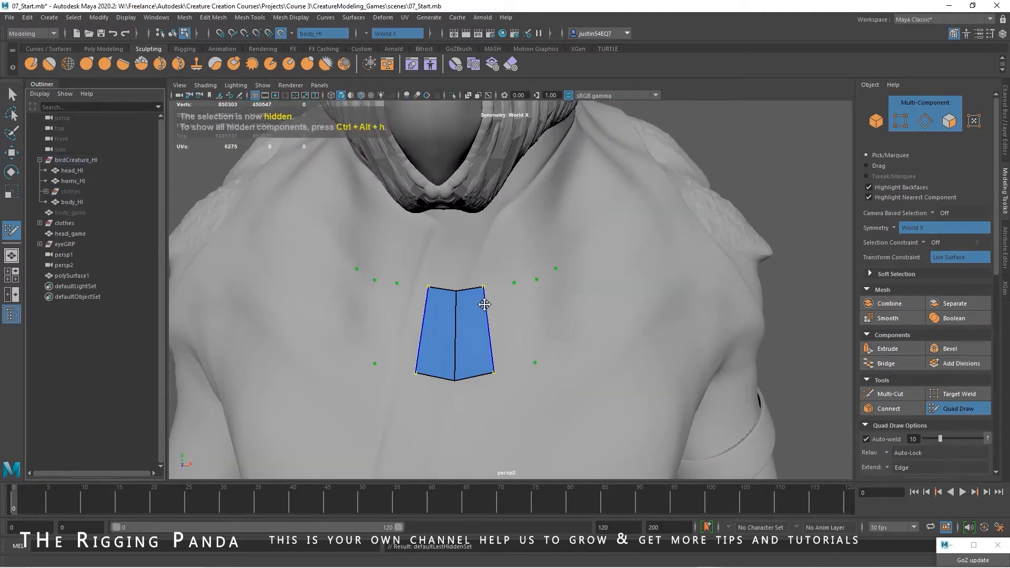
Step: Add the remaining lower points beside the central patch and fill a mirrored two-quad patch on each side
{"action": "left_click_drag", "start_coordinate": [628, 350], "coordinate": [614, 350], "text": "alt"}
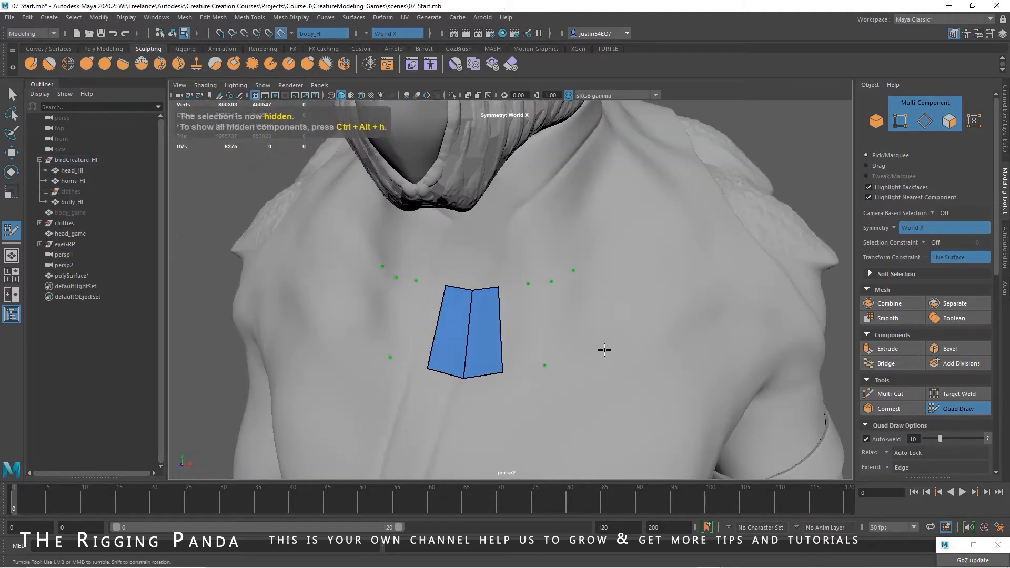
{"action": "left_click", "coordinate": [604, 346]}
{"action": "left_click", "coordinate": [577, 364]}
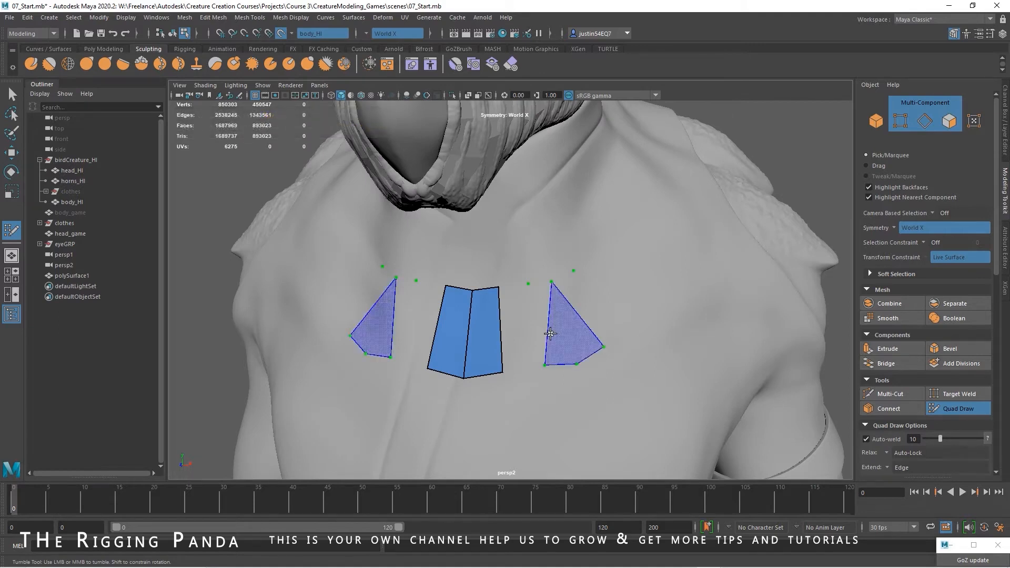
{"action": "left_click", "coordinate": [541, 323], "text": "shift"}
{"action": "left_click", "coordinate": [574, 318], "text": "shift"}
Step: Adjust the vertices of the mirrored side patches to even out their shape on the chest
{"action": "mouse_move", "coordinate": [544, 340]}
{"action": "left_mouse_down", "text": "alt"}
{"action": "mouse_move", "coordinate": [554, 346]}
{"action": "mouse_move", "coordinate": [523, 289]}
{"action": "mouse_move", "coordinate": [480, 357]}
{"action": "mouse_move", "coordinate": [319, 274]}
{"action": "left_mouse_up", "text": "alt"}
{"action": "left_click_drag", "start_coordinate": [293, 359], "coordinate": [286, 355]}
{"action": "left_click_drag", "start_coordinate": [345, 288], "coordinate": [344, 288]}
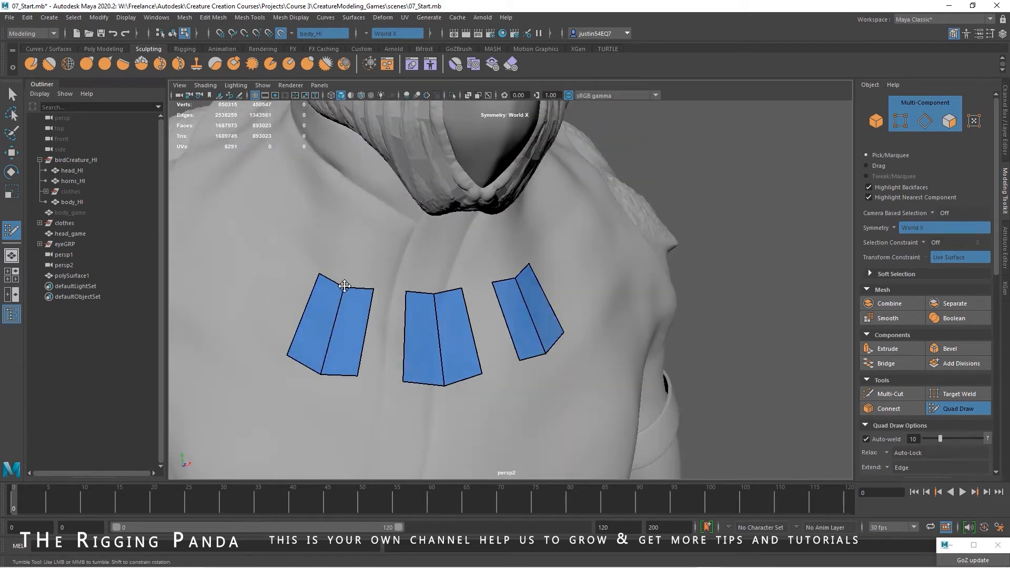
{"action": "left_click_drag", "start_coordinate": [321, 374], "coordinate": [319, 374]}
{"action": "left_click_drag", "start_coordinate": [381, 364], "coordinate": [443, 337], "text": "alt"}
{"action": "left_click_drag", "start_coordinate": [661, 371], "coordinate": [595, 355], "text": "alt"}
{"action": "scroll", "coordinate": [594, 356], "scroll_direction": "up", "scroll_amount": 2}
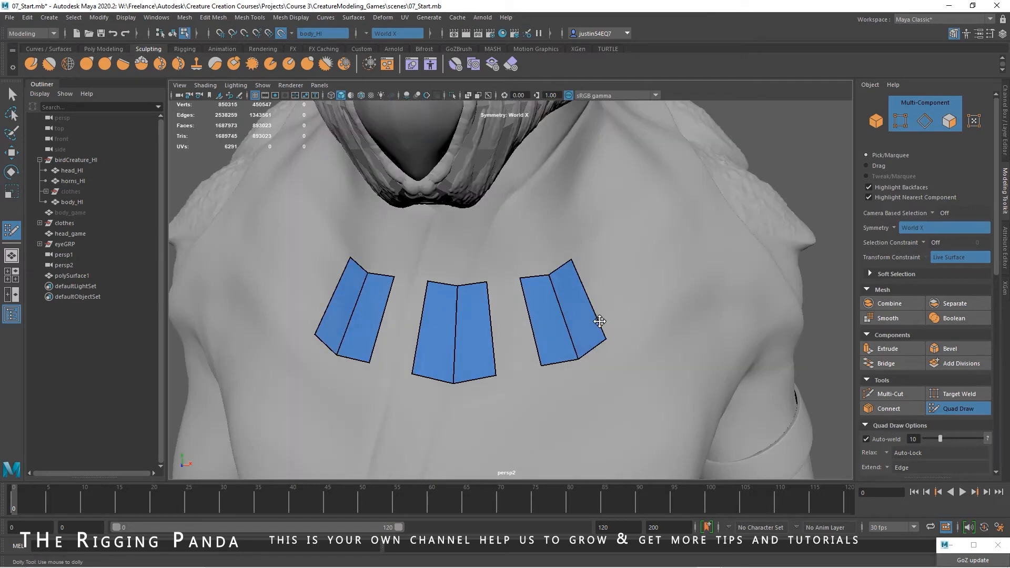
Step: Leave Quad Draw, select the drawn patch mesh in object mode and turn off the live surface
{"action": "left_click", "coordinate": [986, 413]}
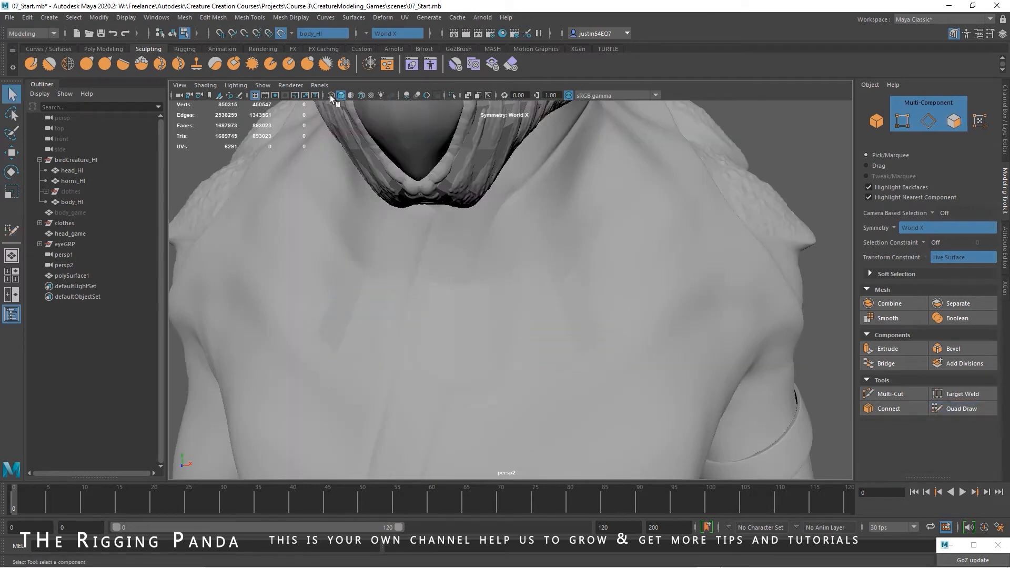
{"action": "key", "text": "F8"}
{"action": "left_click", "coordinate": [438, 359]}
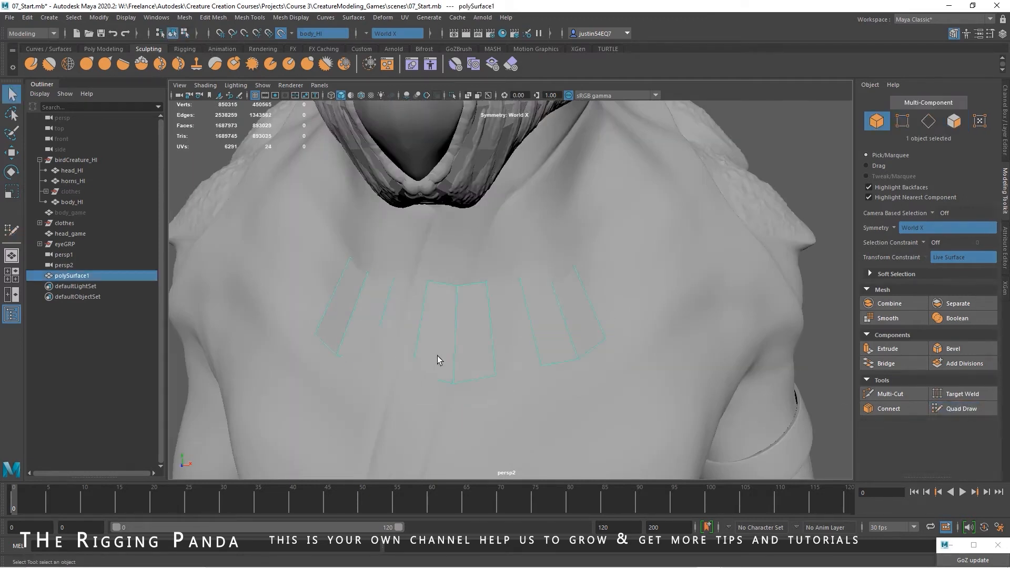
{"action": "left_click_drag", "start_coordinate": [638, 388], "coordinate": [306, 96], "text": "alt"}
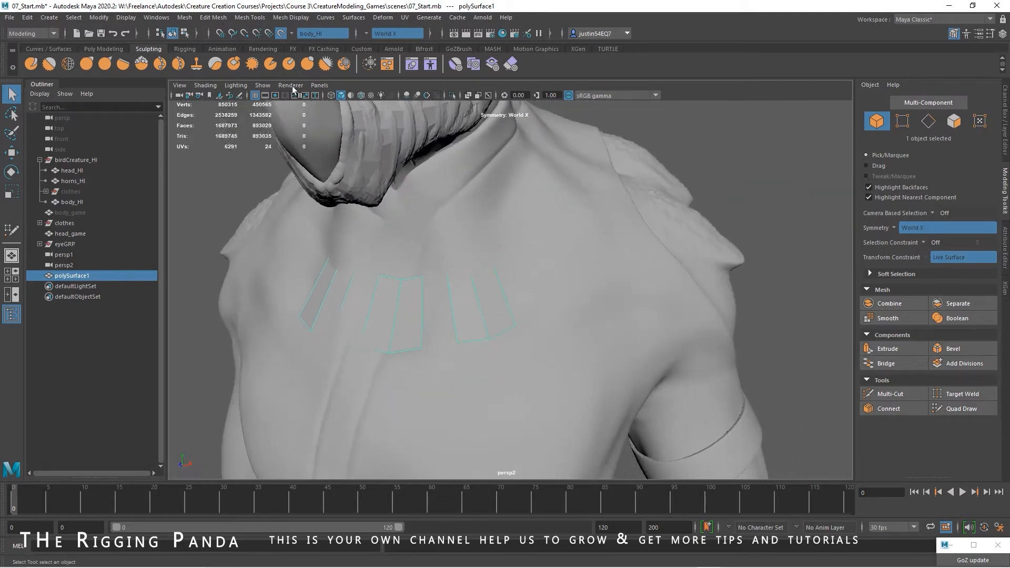
{"action": "left_click", "coordinate": [280, 32]}
{"action": "left_click_drag", "start_coordinate": [427, 316], "coordinate": [828, 377], "text": "alt"}
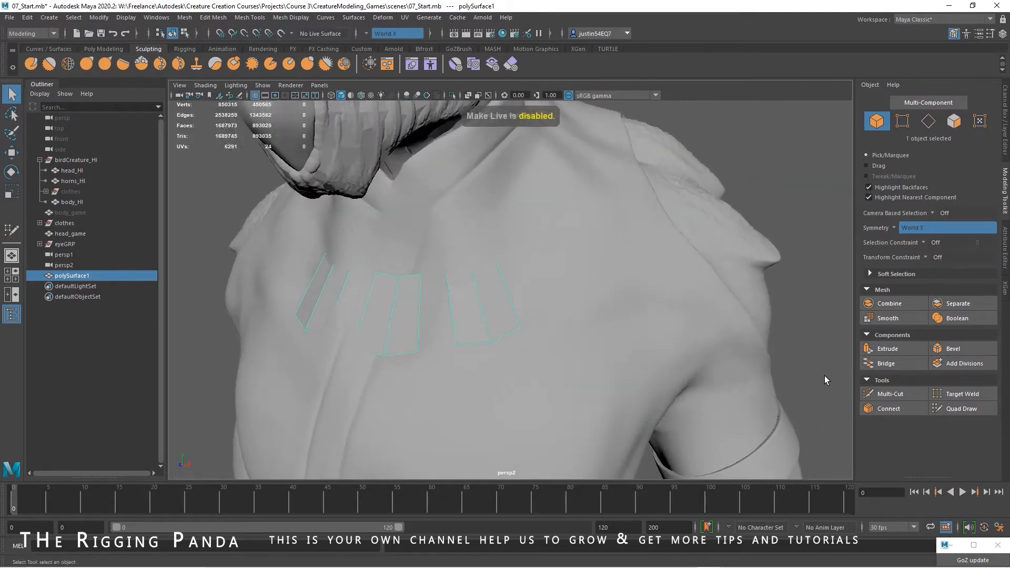
Step: Hide the HIGH display layer so the three drawn patches are isolated from the sculpted body
{"action": "left_click", "coordinate": [1007, 136]}
{"action": "left_click", "coordinate": [874, 399]}
{"action": "right_click_drag", "start_coordinate": [474, 348], "coordinate": [529, 364], "text": "alt"}
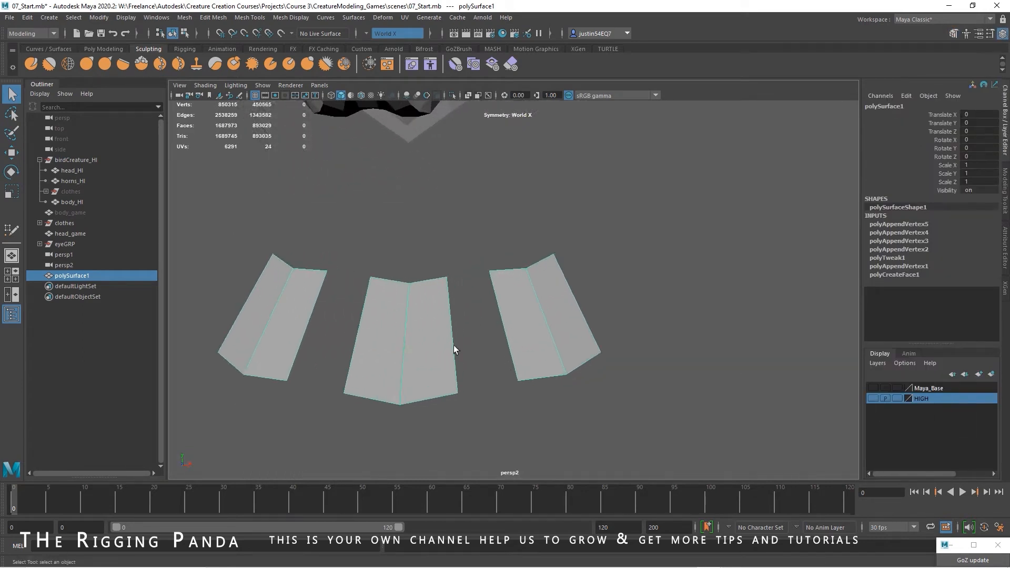
{"action": "right_click_drag", "start_coordinate": [599, 345], "coordinate": [496, 352], "text": "alt"}
{"action": "left_click_drag", "start_coordinate": [497, 352], "coordinate": [486, 363], "text": "alt"}
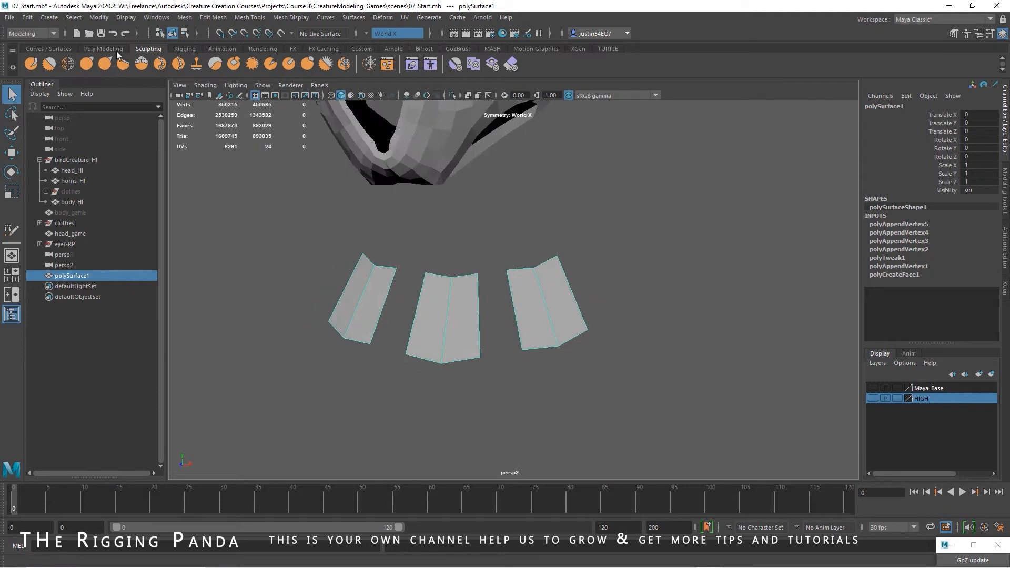
Step: Use Multi-Cut to insert a horizontal edge loop across the middle of the central patch and both side patches
{"action": "left_click", "coordinate": [103, 49]}
{"action": "right_click_drag", "start_coordinate": [599, 242], "coordinate": [735, 243], "text": "alt"}
{"action": "left_click", "coordinate": [621, 64]}
{"action": "left_click", "coordinate": [427, 275]}
{"action": "right_click_drag", "start_coordinate": [435, 322], "coordinate": [482, 303], "text": "alt"}
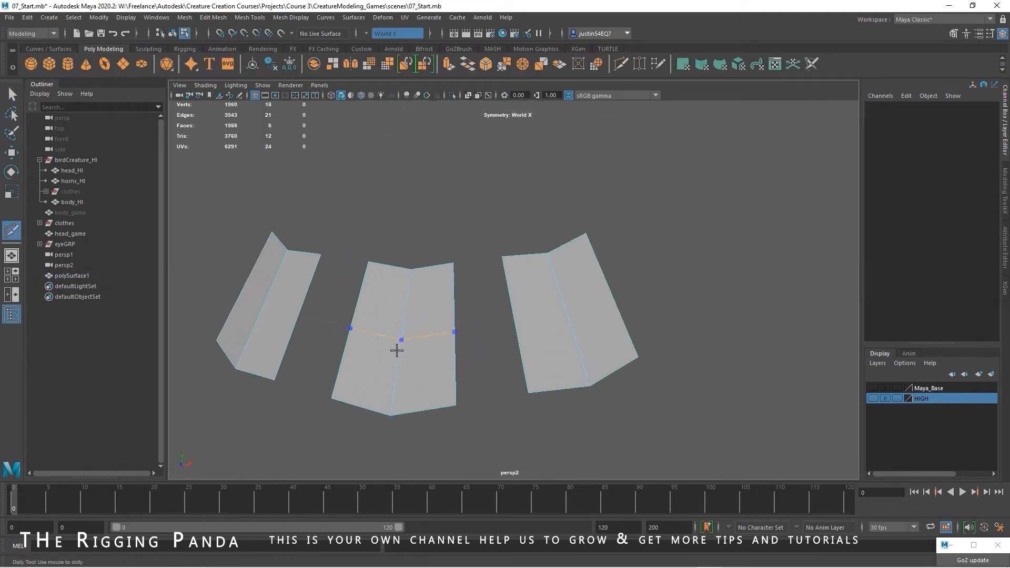
{"action": "left_click", "coordinate": [400, 350], "text": "ctrl"}
{"action": "left_click", "coordinate": [558, 319], "text": "ctrl"}
Step: Select the outer corner vertices of all three patches and chamfer them with width 0.25, removing the faces after chamfering
{"action": "left_click", "coordinate": [12, 95]}
{"action": "right_click", "coordinate": [271, 240]}
{"action": "left_click", "coordinate": [251, 235]}
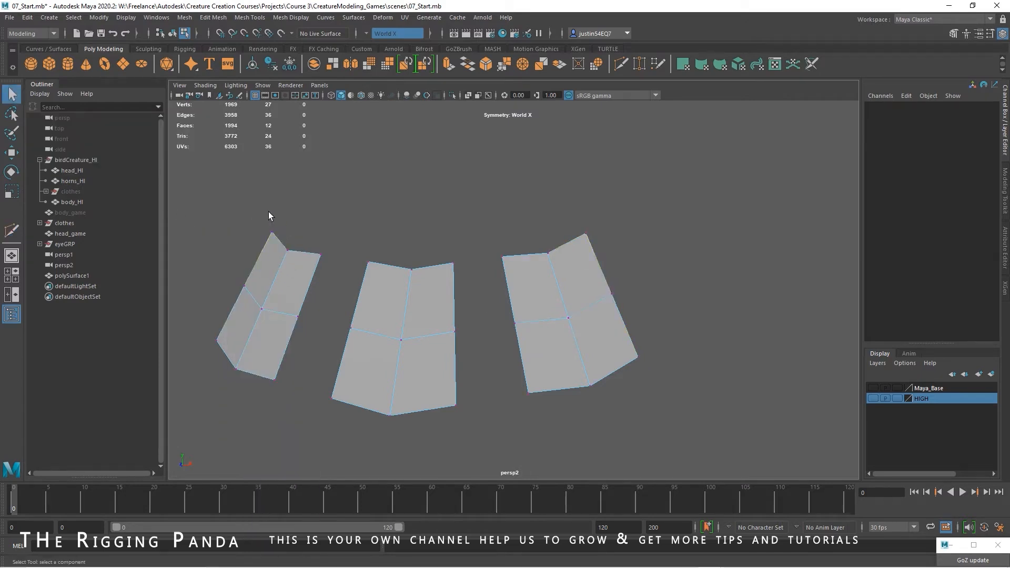
{"action": "left_click_drag", "start_coordinate": [289, 237], "coordinate": [289, 237]}
{"action": "left_click_drag", "start_coordinate": [510, 369], "coordinate": [505, 276], "text": "alt"}
{"action": "left_click", "coordinate": [214, 19]}
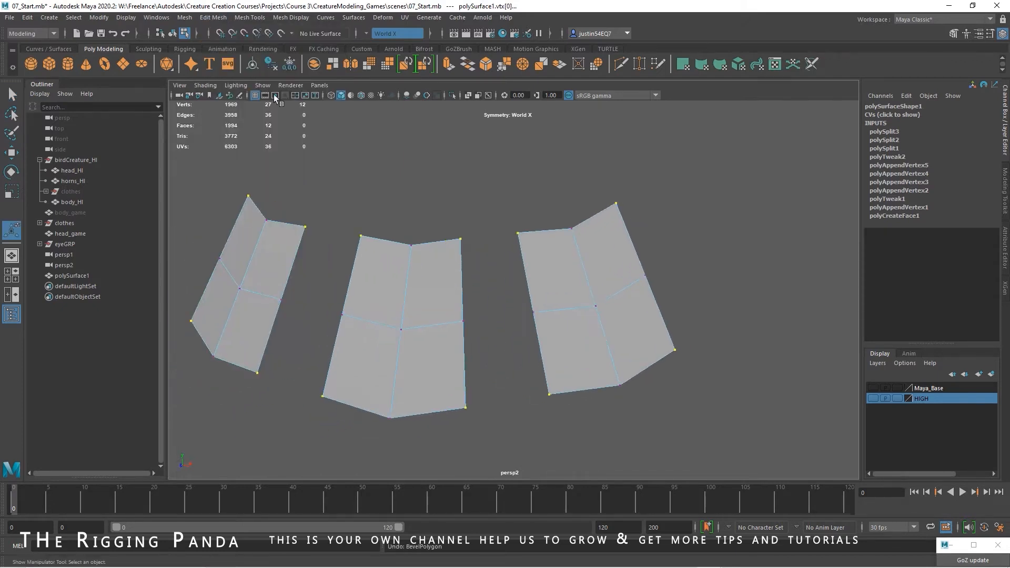
{"action": "left_click", "coordinate": [220, 21]}
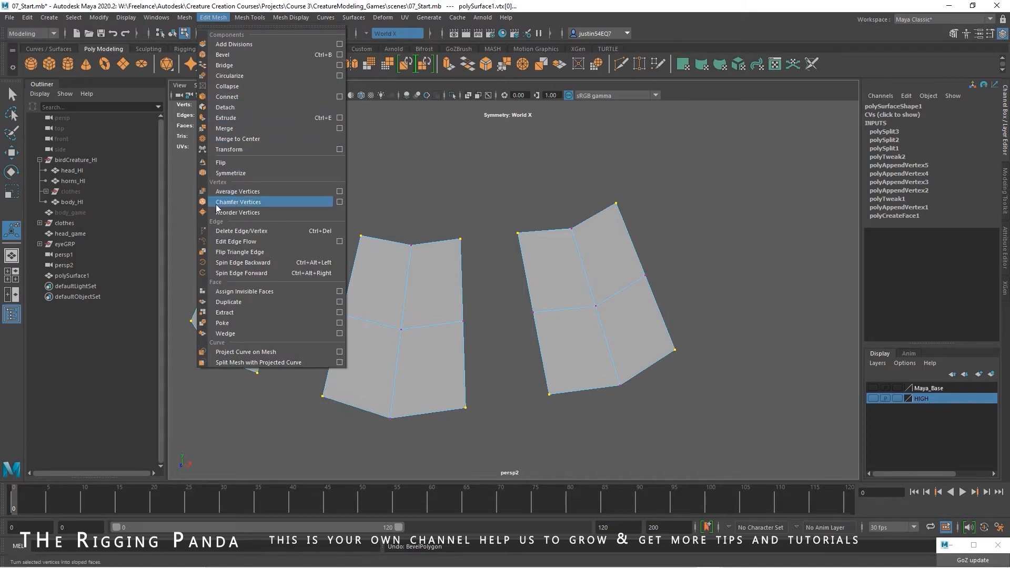
{"action": "left_click", "coordinate": [339, 202]}
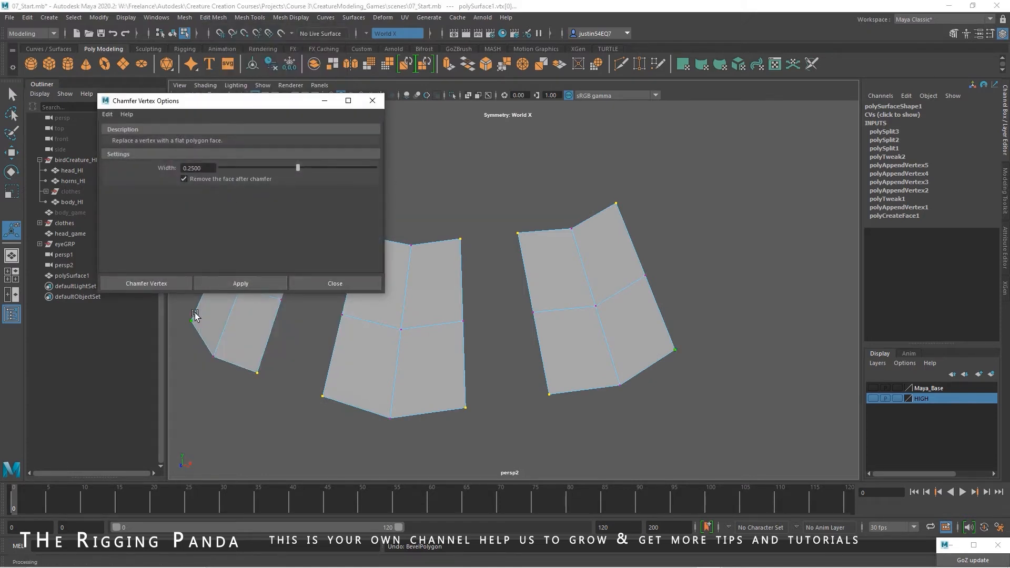
{"action": "left_click", "coordinate": [163, 286]}
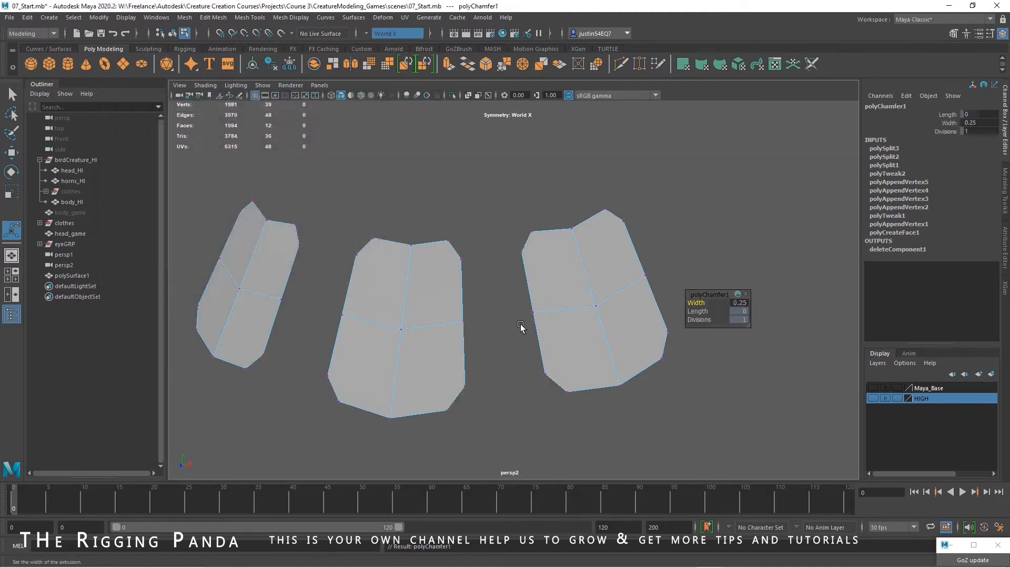
Step: Set the vertex chamfer width to 0.2
{"action": "left_click_drag", "start_coordinate": [701, 304], "coordinate": [705, 303]}
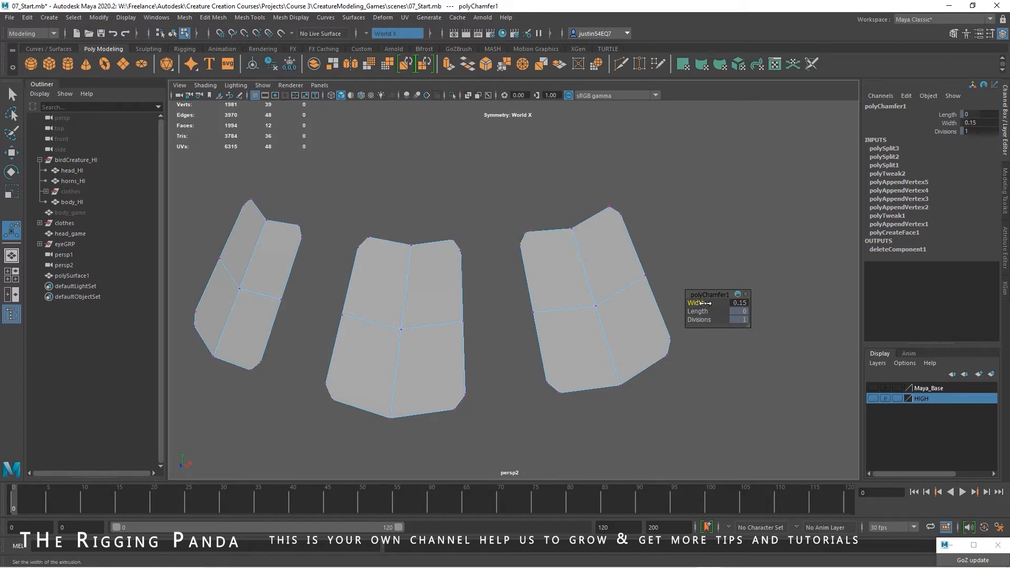
{"action": "left_click", "coordinate": [741, 303]}
{"action": "type", "text": "."}
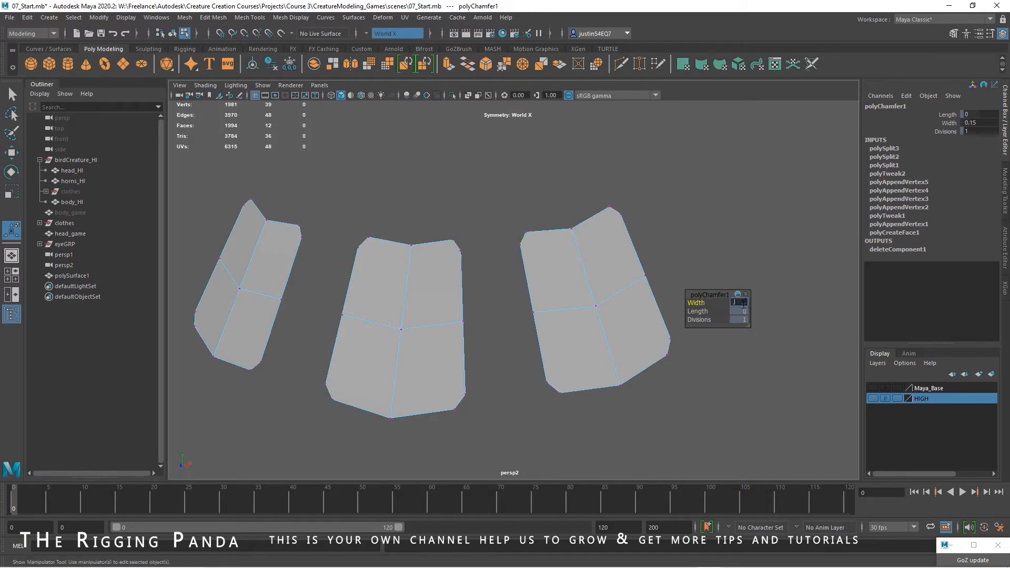
{"action": "type", "text": "3"}
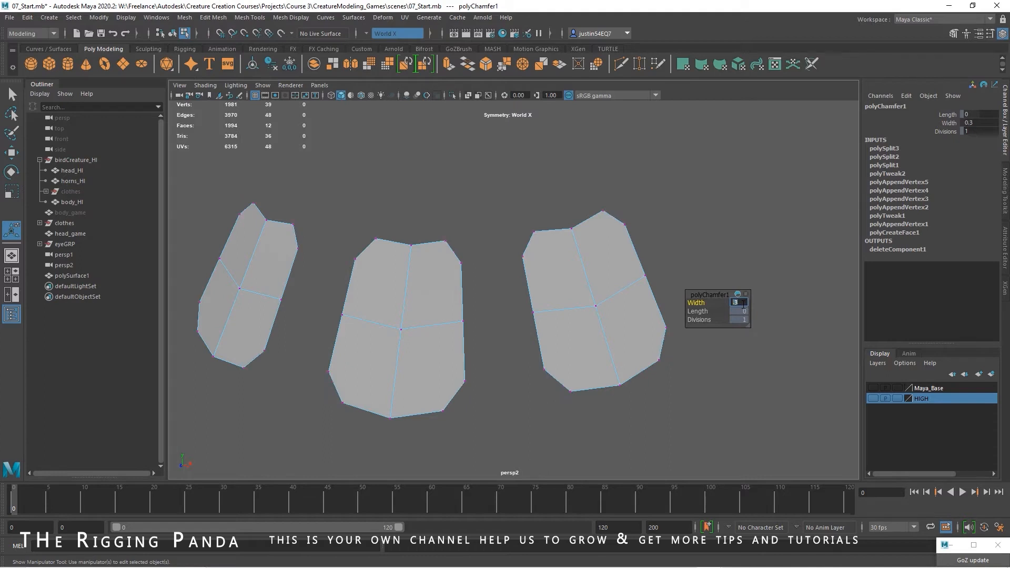
{"action": "key", "text": "BackSpace"}
{"action": "type", "text": "2"}
Step: Use Multi-Cut with symmetry to connect the upper chamfered corner vertices of the side patches to each patch's centre vertex
{"action": "left_click_drag", "start_coordinate": [516, 292], "coordinate": [523, 296], "text": "alt"}
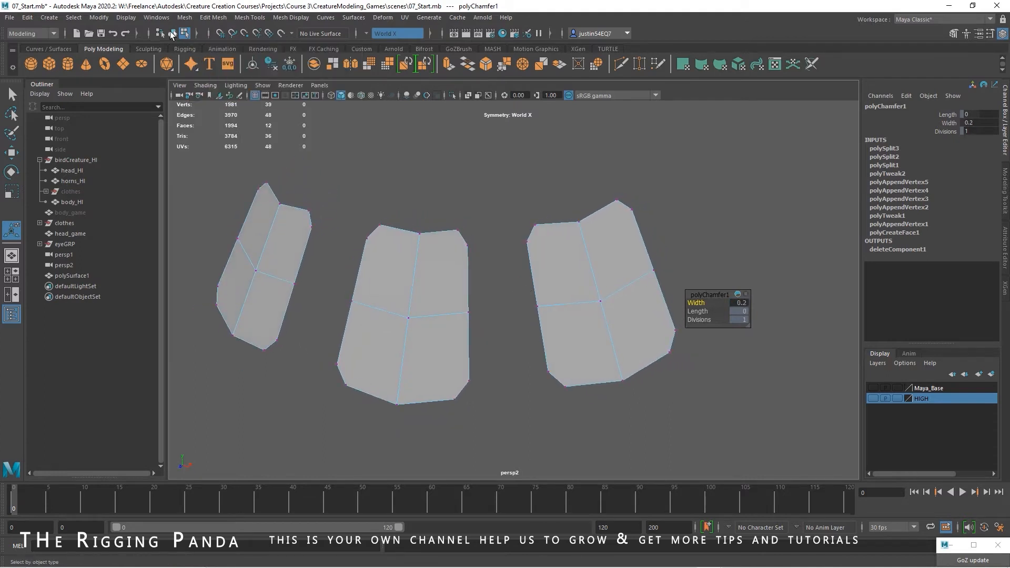
{"action": "key", "text": "F8"}
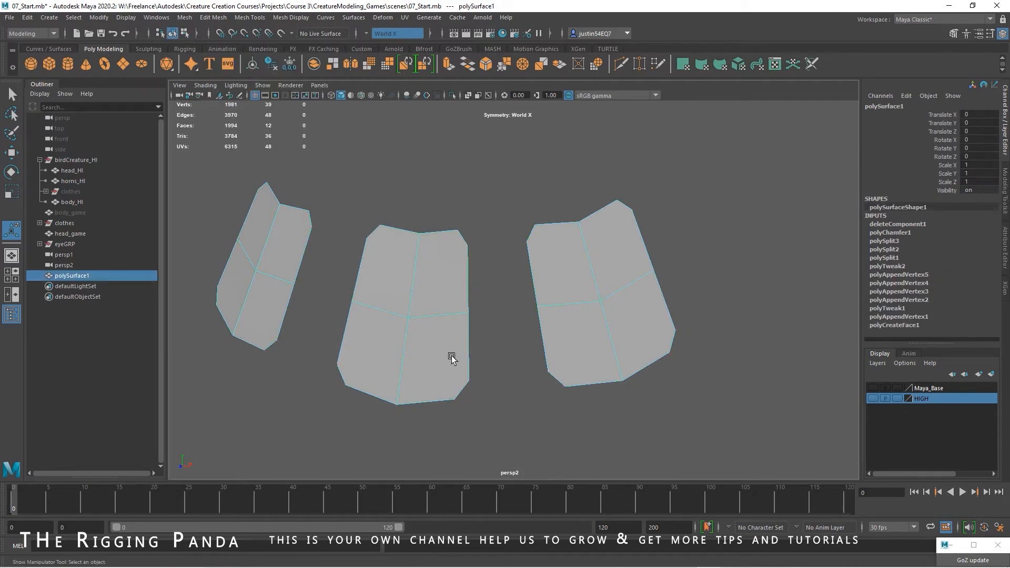
{"action": "left_click", "coordinate": [621, 63]}
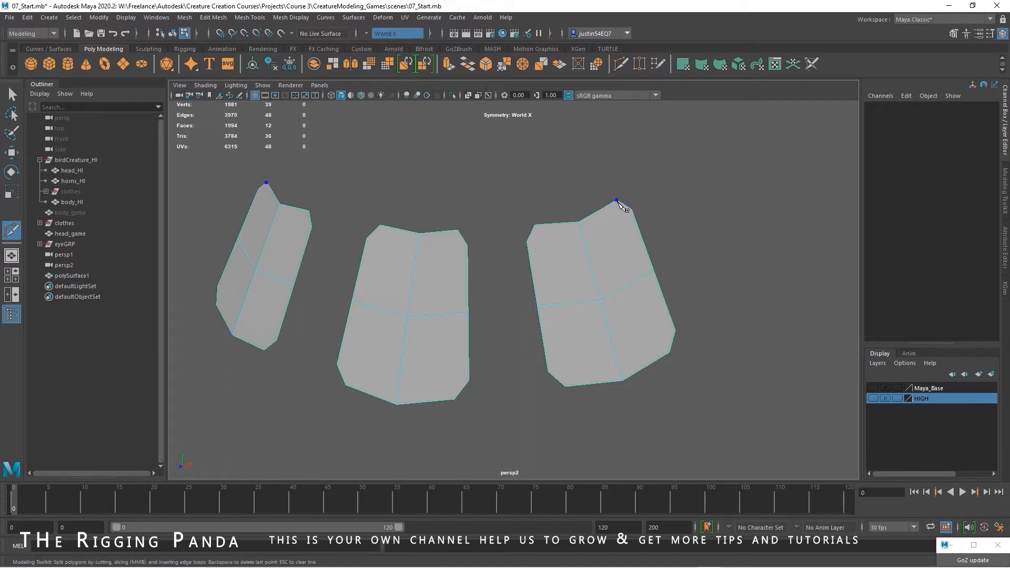
{"action": "left_click", "coordinate": [602, 302]}
{"action": "left_click", "coordinate": [633, 209]}
{"action": "key", "text": "Return"}
{"action": "left_click", "coordinate": [526, 241]}
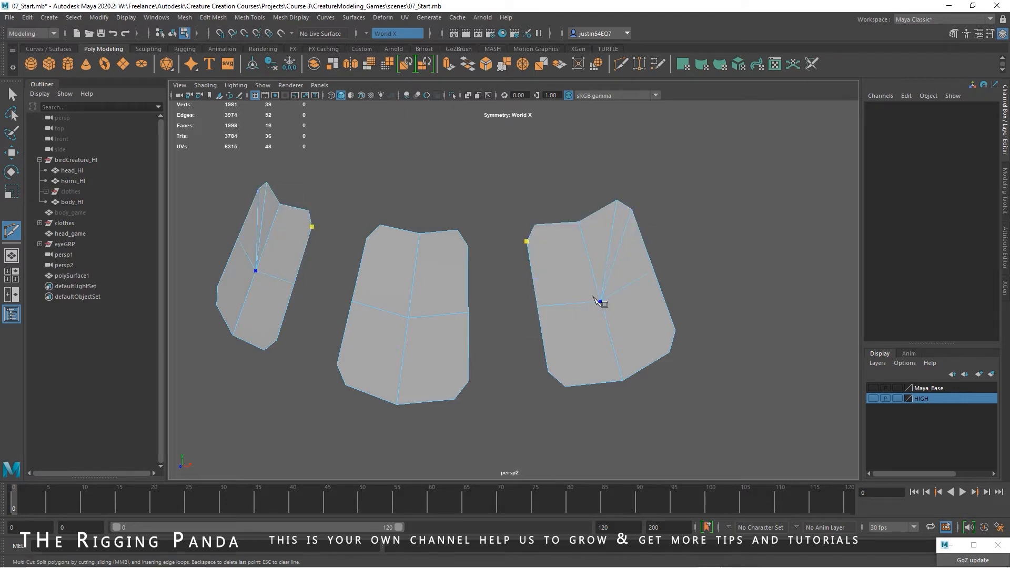
{"action": "left_click", "coordinate": [600, 301]}
{"action": "left_click", "coordinate": [535, 225]}
{"action": "right_click", "coordinate": [573, 255]}
Step: Cut edges from the side patches' lower chamfered corner vertices to their centre vertices with symmetry
{"action": "left_click", "coordinate": [548, 372]}
{"action": "left_click", "coordinate": [600, 302]}
{"action": "left_click", "coordinate": [566, 387]}
{"action": "key", "text": "Return"}
{"action": "left_click", "coordinate": [600, 301]}
{"action": "key", "text": "Return"}
Step: Cut edges from the central patch's centre vertex to its lower and upper chamfered corner vertices
{"action": "left_click", "coordinate": [409, 318]}
{"action": "left_click", "coordinate": [469, 380]}
{"action": "key", "text": "Return"}
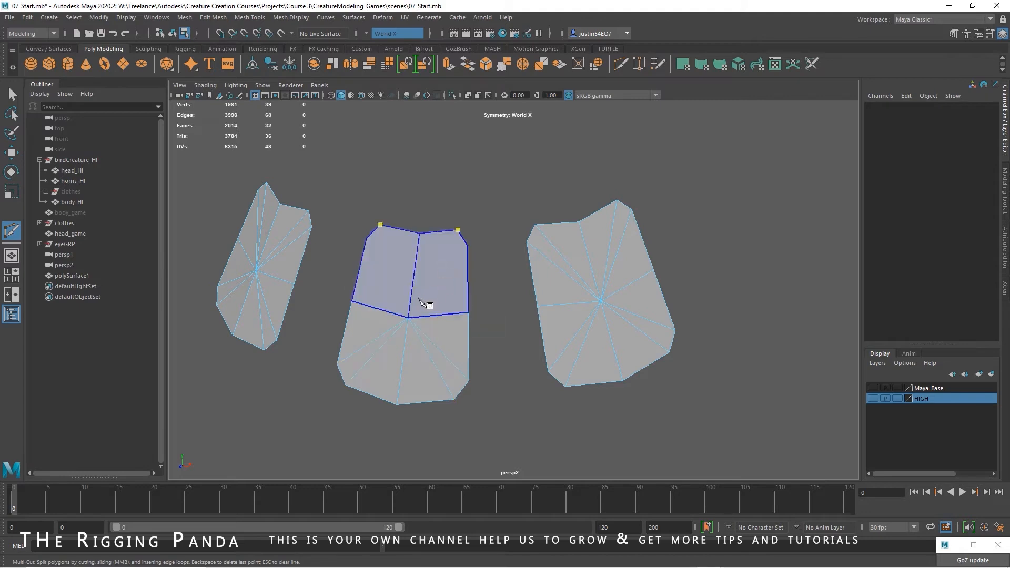
{"action": "left_click", "coordinate": [408, 318]}
{"action": "left_click", "coordinate": [468, 247]}
{"action": "key", "text": "Return"}
{"action": "scroll", "coordinate": [510, 314], "scroll_direction": "down", "scroll_amount": 1}
Step: Extrude all faces of the three patches to give them thickness, reducing the number of extrusion divisions
{"action": "left_click", "coordinate": [12, 94]}
{"action": "left_click_drag", "start_coordinate": [381, 271], "coordinate": [417, 300], "text": "alt"}
{"action": "left_click", "coordinate": [421, 301]}
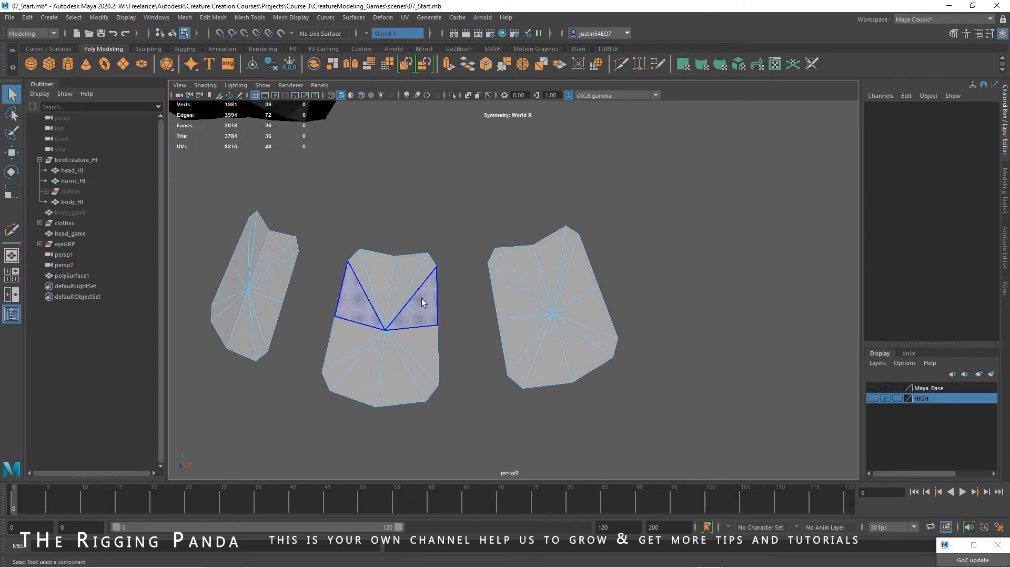
{"action": "left_click", "coordinate": [172, 34]}
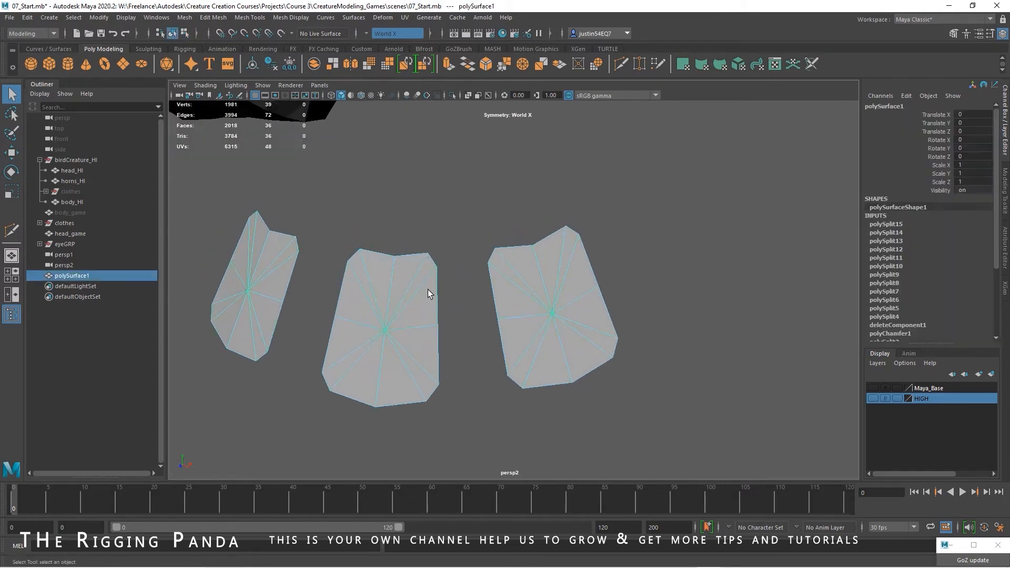
{"action": "key", "text": "F8"}
{"action": "key", "text": "ctrl+e"}
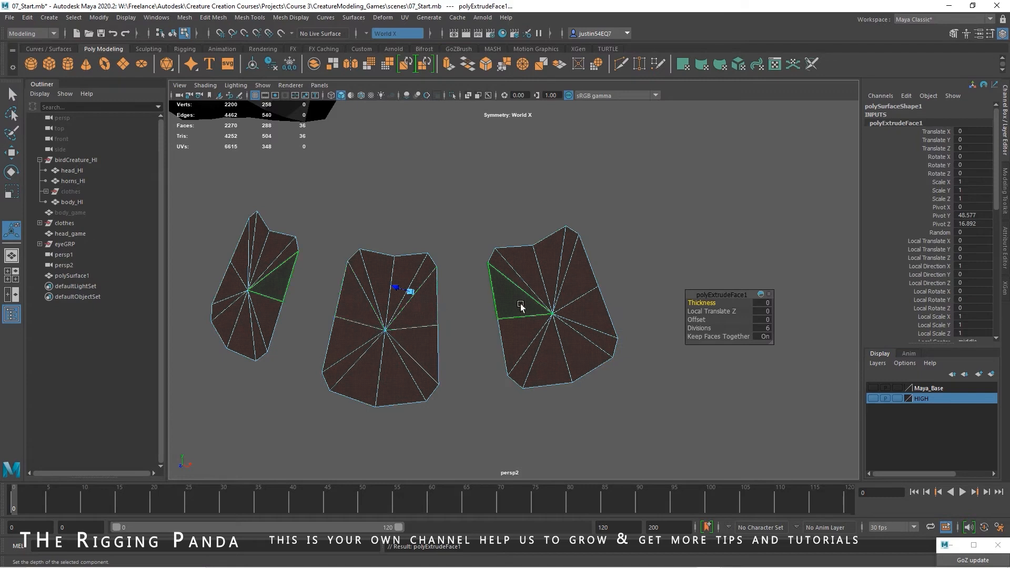
{"action": "left_click_drag", "start_coordinate": [451, 320], "coordinate": [402, 325], "text": "alt"}
{"action": "left_click_drag", "start_coordinate": [456, 264], "coordinate": [470, 289]}
{"action": "left_click_drag", "start_coordinate": [707, 329], "coordinate": [654, 326]}
Step: Return to object mode, deselect the patches and show the HIGH display layer again
{"action": "left_click_drag", "start_coordinate": [456, 332], "coordinate": [538, 351], "text": "alt"}
{"action": "middle_click_drag", "start_coordinate": [537, 351], "coordinate": [504, 360], "text": "alt"}
{"action": "left_click_drag", "start_coordinate": [505, 359], "coordinate": [541, 356], "text": "alt"}
{"action": "key", "text": "F8"}
{"action": "left_click", "coordinate": [541, 357]}
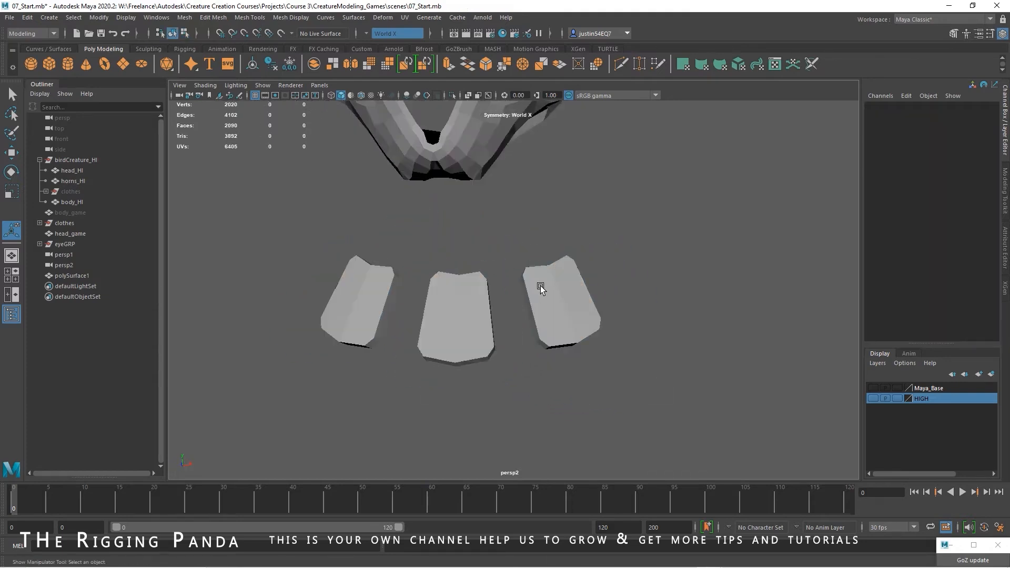
{"action": "middle_click_drag", "start_coordinate": [542, 289], "coordinate": [514, 320], "text": "alt"}
{"action": "right_click_drag", "start_coordinate": [514, 320], "coordinate": [435, 299], "text": "alt"}
{"action": "left_click_drag", "start_coordinate": [435, 299], "coordinate": [437, 296], "text": "alt"}
{"action": "left_click", "coordinate": [873, 398]}
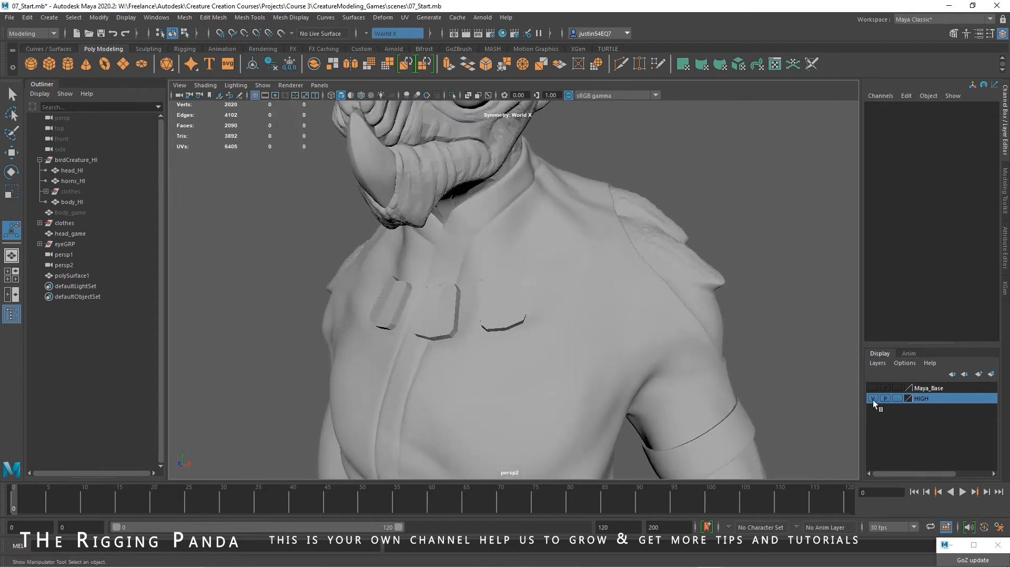
{"action": "left_click_drag", "start_coordinate": [483, 300], "coordinate": [533, 311], "text": "alt"}
{"action": "right_click_drag", "start_coordinate": [533, 311], "coordinate": [516, 315], "text": "alt"}
{"action": "mouse_move", "coordinate": [517, 315]}
{"action": "left_mouse_down", "text": "alt"}
{"action": "mouse_move", "coordinate": [495, 336]}
{"action": "mouse_move", "coordinate": [535, 319]}
{"action": "mouse_move", "coordinate": [509, 310]}
{"action": "left_mouse_up", "text": "alt"}
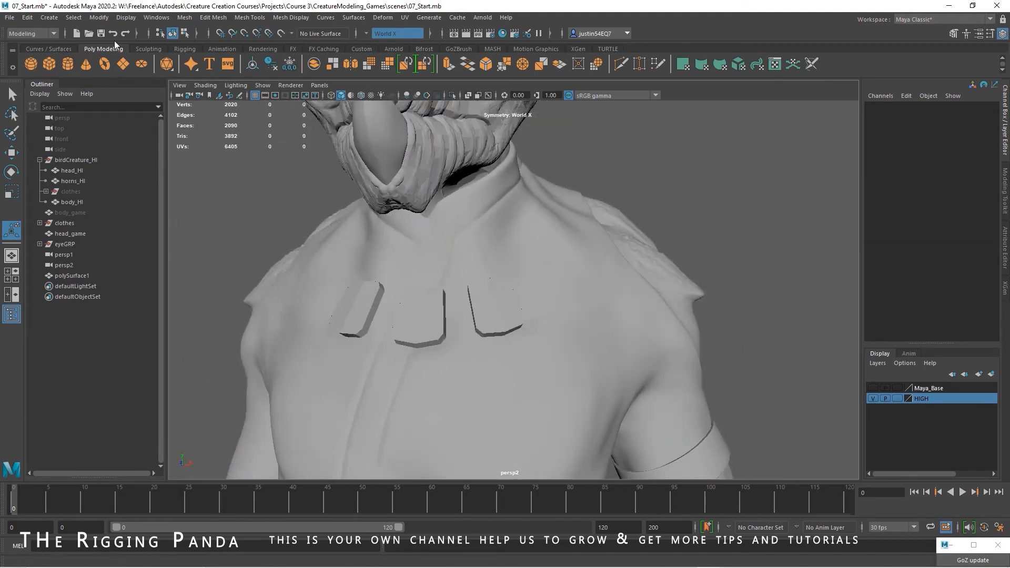
Step: Create a polygon torus, raise it to neck height and set its radius to 19.2
{"action": "left_click", "coordinate": [49, 17]}
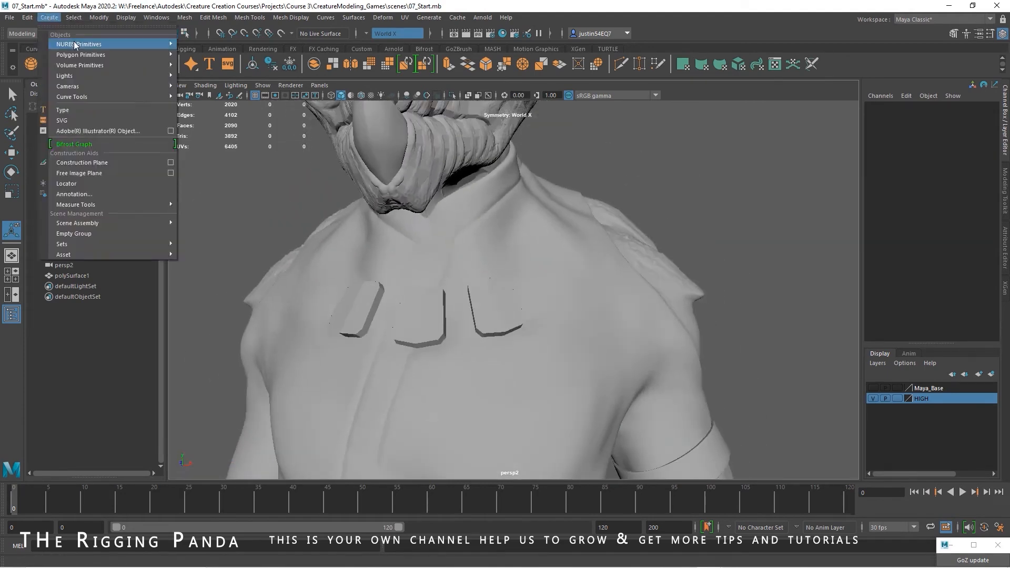
{"action": "left_click", "coordinate": [211, 99]}
{"action": "left_click_drag", "start_coordinate": [498, 293], "coordinate": [494, 162]}
{"action": "right_click_drag", "start_coordinate": [532, 211], "coordinate": [706, 223], "text": "alt"}
{"action": "middle_click_drag", "start_coordinate": [518, 211], "coordinate": [546, 325], "text": "alt"}
{"action": "right_click_drag", "start_coordinate": [546, 325], "coordinate": [574, 328], "text": "alt"}
{"action": "left_click", "coordinate": [899, 224]}
{"action": "middle_click_drag", "start_coordinate": [945, 235], "coordinate": [767, 251]}
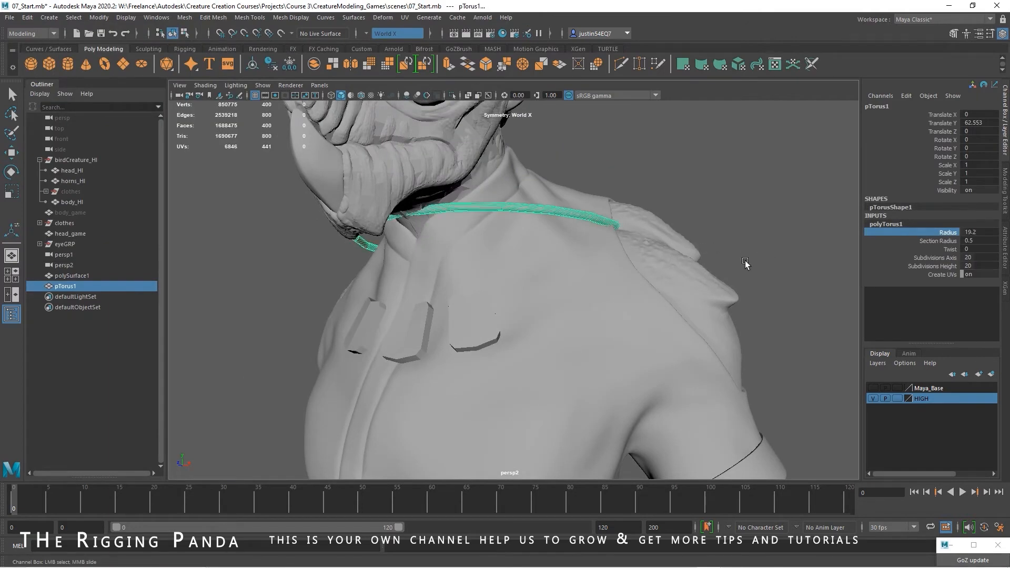
Step: Tilt the torus about 44 degrees around X and move it forward so it rings the neck and crosses the chest patches
{"action": "left_click_drag", "start_coordinate": [767, 251], "coordinate": [574, 260], "text": "alt"}
{"action": "key", "text": "e"}
{"action": "left_click_drag", "start_coordinate": [473, 214], "coordinate": [480, 235]}
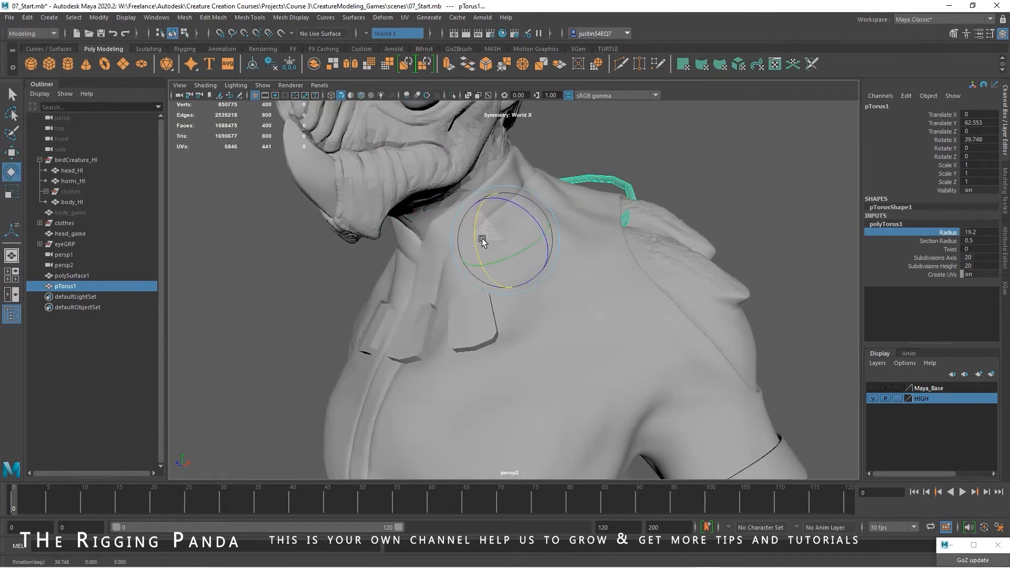
{"action": "key", "text": "w"}
{"action": "left_click_drag", "start_coordinate": [500, 196], "coordinate": [483, 216]}
{"action": "left_click_drag", "start_coordinate": [483, 216], "coordinate": [558, 205], "text": "alt"}
{"action": "key", "text": "e"}
{"action": "left_click_drag", "start_coordinate": [415, 218], "coordinate": [481, 229]}
{"action": "key", "text": "w"}
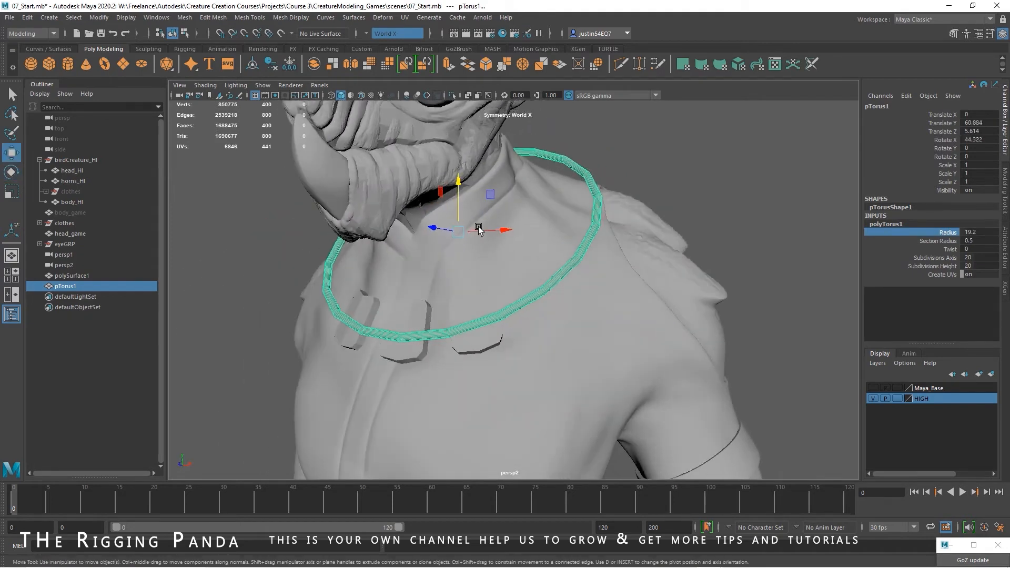
Step: Set the torus radius to 17 and section radius to 0.4, then reposition it at about Y 61.75, Z 4.86
{"action": "middle_click_drag", "start_coordinate": [770, 229], "coordinate": [753, 208]}
{"action": "left_click", "coordinate": [912, 241]}
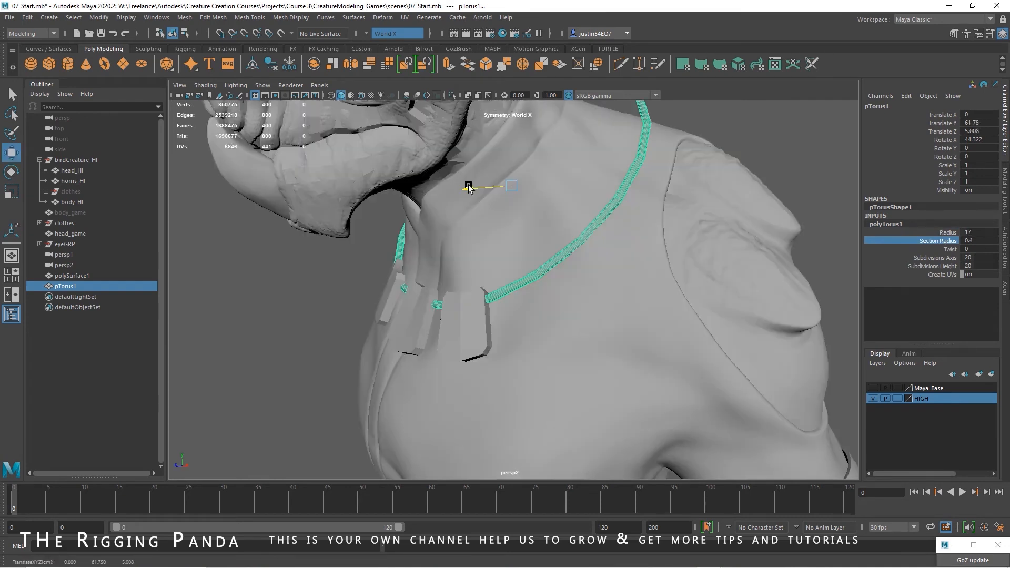
{"action": "left_click_drag", "start_coordinate": [467, 186], "coordinate": [465, 186]}
{"action": "left_click_drag", "start_coordinate": [469, 220], "coordinate": [440, 196], "text": "alt"}
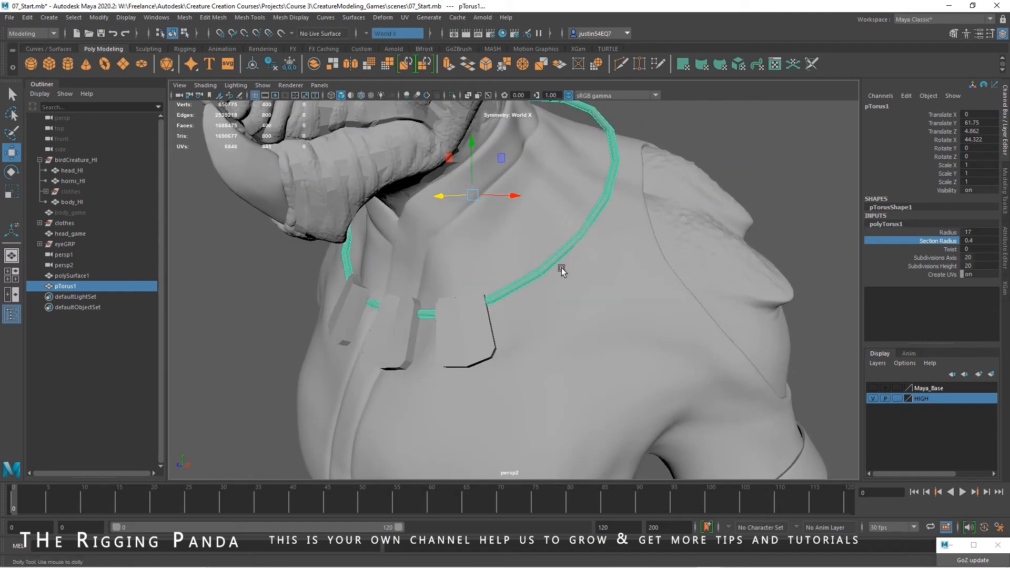
{"action": "right_click_drag", "start_coordinate": [562, 269], "coordinate": [645, 287], "text": "alt"}
{"action": "left_click", "coordinate": [927, 257]}
{"action": "middle_click_drag", "start_coordinate": [746, 244], "coordinate": [735, 245]}
{"action": "key", "text": "ctrl+z"}
Step: Reduce the torus's height subdivisions to make its cross-section low-poly
{"action": "left_click", "coordinate": [930, 265]}
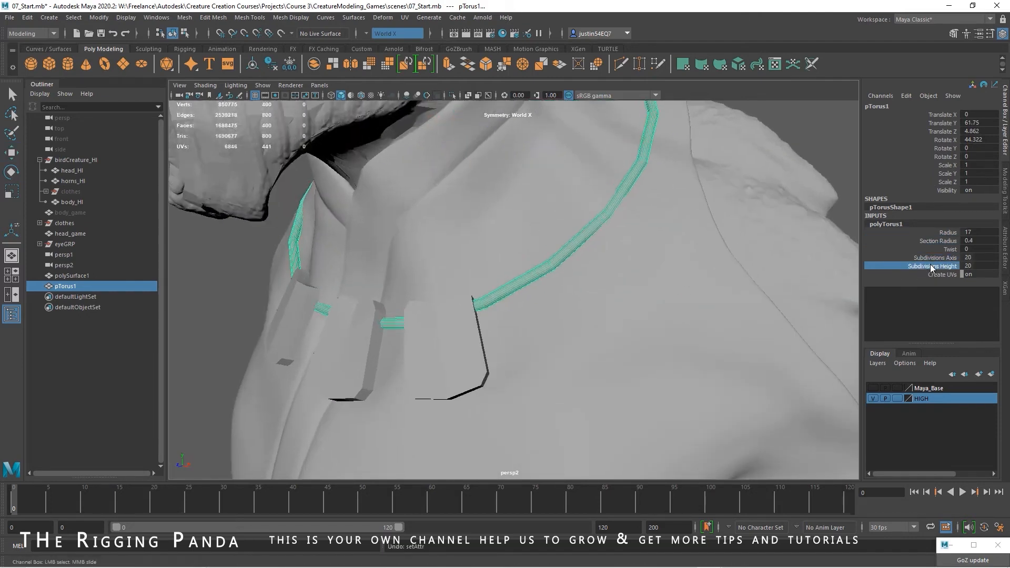
{"action": "middle_click_drag", "start_coordinate": [792, 265], "coordinate": [724, 263]}
{"action": "right_click_drag", "start_coordinate": [723, 262], "coordinate": [523, 275], "text": "alt"}
{"action": "left_click_drag", "start_coordinate": [523, 275], "coordinate": [637, 301], "text": "alt"}
{"action": "right_click_drag", "start_coordinate": [637, 301], "coordinate": [523, 193], "text": "alt"}
Step: Select the torus's side vertices on the shoulders and enable soft selection with a falloff radius of 10
{"action": "key", "text": "w"}
{"action": "left_click_drag", "start_coordinate": [592, 247], "coordinate": [520, 262]}
{"action": "key", "text": "b"}
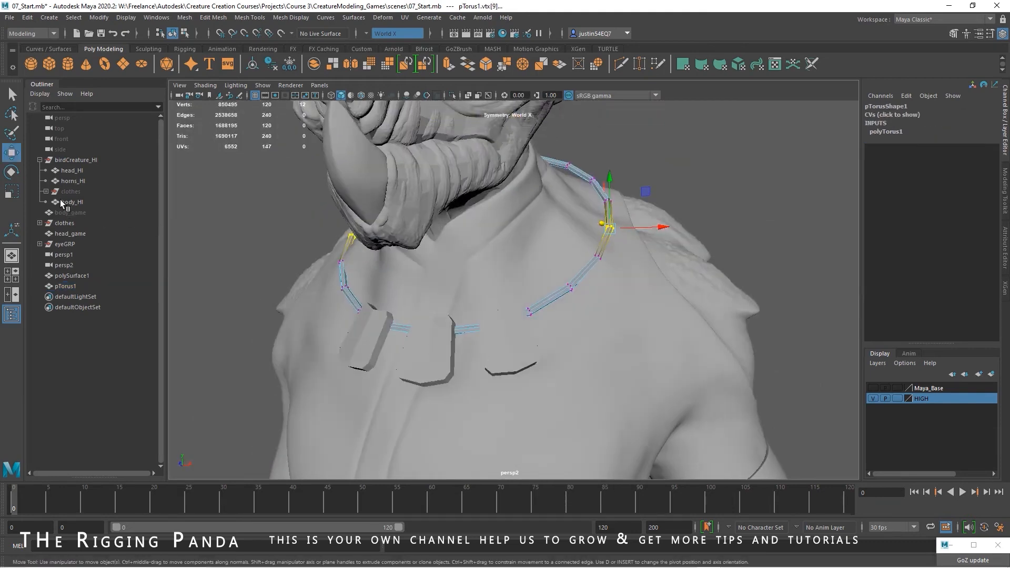
{"action": "double_click", "coordinate": [12, 153]}
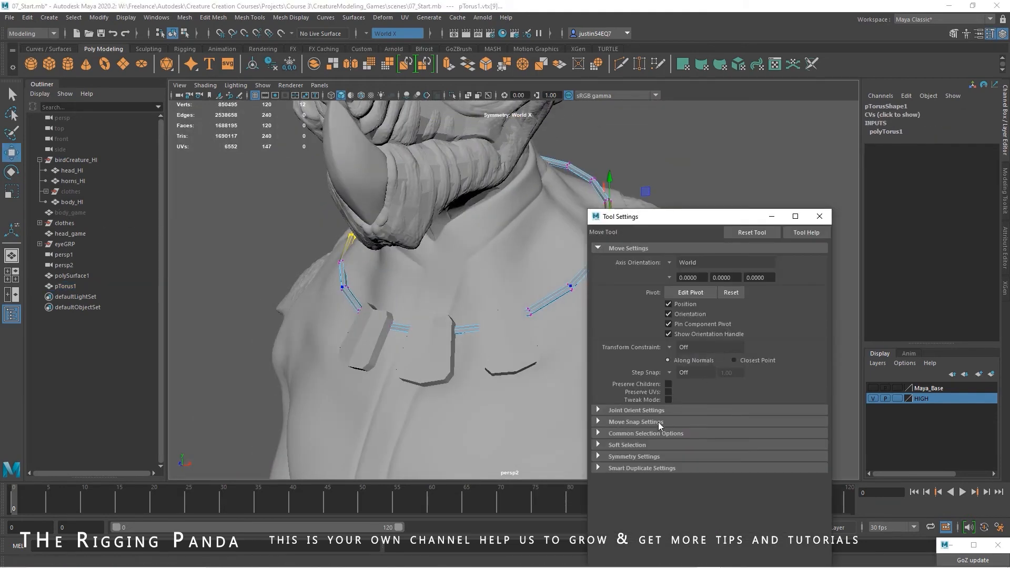
{"action": "left_click", "coordinate": [600, 445]}
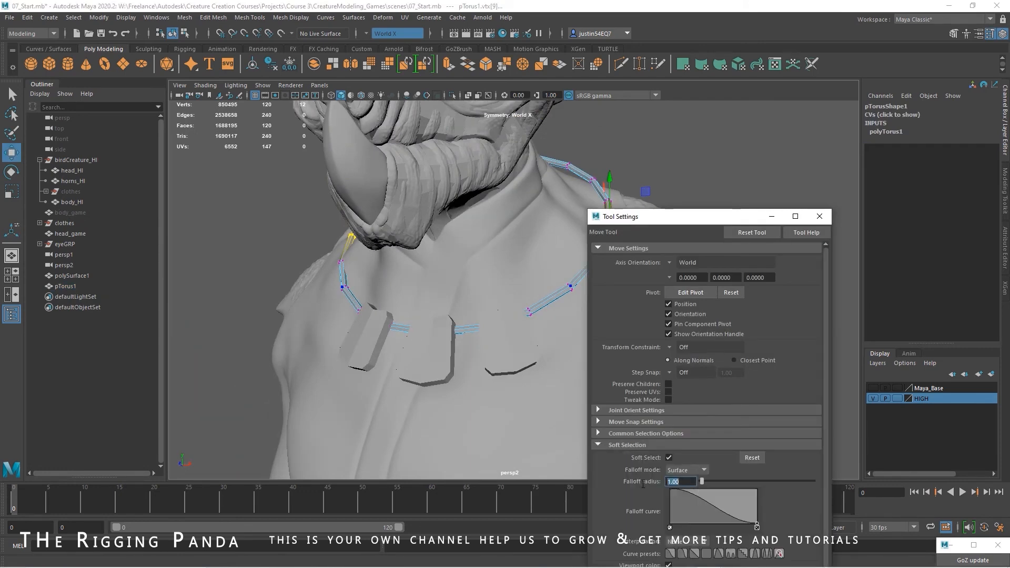
{"action": "type", "text": "2"}
{"action": "key", "text": "Return"}
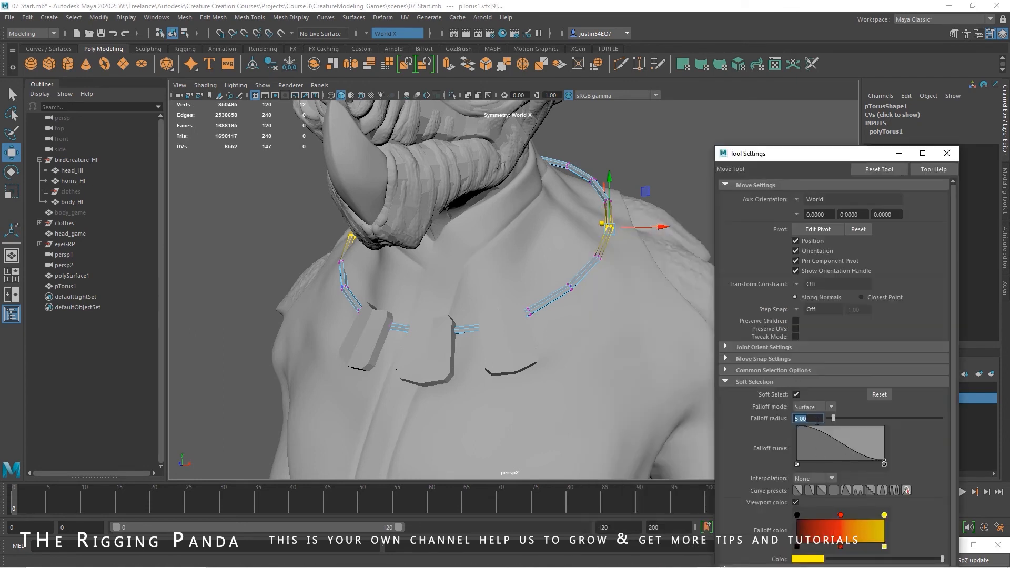
{"action": "type", "text": "10"}
{"action": "key", "text": "Return"}
{"action": "left_click", "coordinate": [939, 159]}
Step: Move the soft-selected side vertices of the torus to fit the shoulders
{"action": "left_click_drag", "start_coordinate": [681, 255], "coordinate": [668, 250], "text": "alt"}
{"action": "left_click_drag", "start_coordinate": [609, 200], "coordinate": [611, 205]}
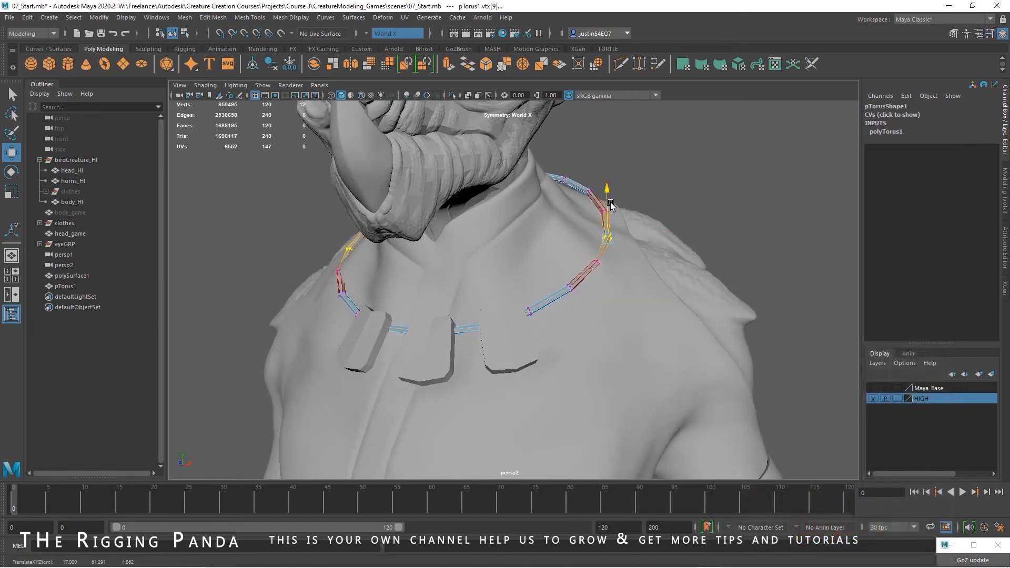
{"action": "left_click_drag", "start_coordinate": [614, 251], "coordinate": [581, 276]}
{"action": "left_click_drag", "start_coordinate": [585, 274], "coordinate": [610, 289], "text": "alt"}
Step: Select the torus's rear vertices and move them to fit around the back of the neck, then deselect the torus
{"action": "left_click_drag", "start_coordinate": [599, 234], "coordinate": [620, 252], "text": "alt"}
{"action": "left_click_drag", "start_coordinate": [626, 182], "coordinate": [514, 223], "text": "shift"}
{"action": "left_click_drag", "start_coordinate": [519, 226], "coordinate": [557, 263], "text": "alt"}
{"action": "left_click_drag", "start_coordinate": [565, 226], "coordinate": [589, 245]}
{"action": "left_click_drag", "start_coordinate": [575, 286], "coordinate": [396, 299], "text": "alt"}
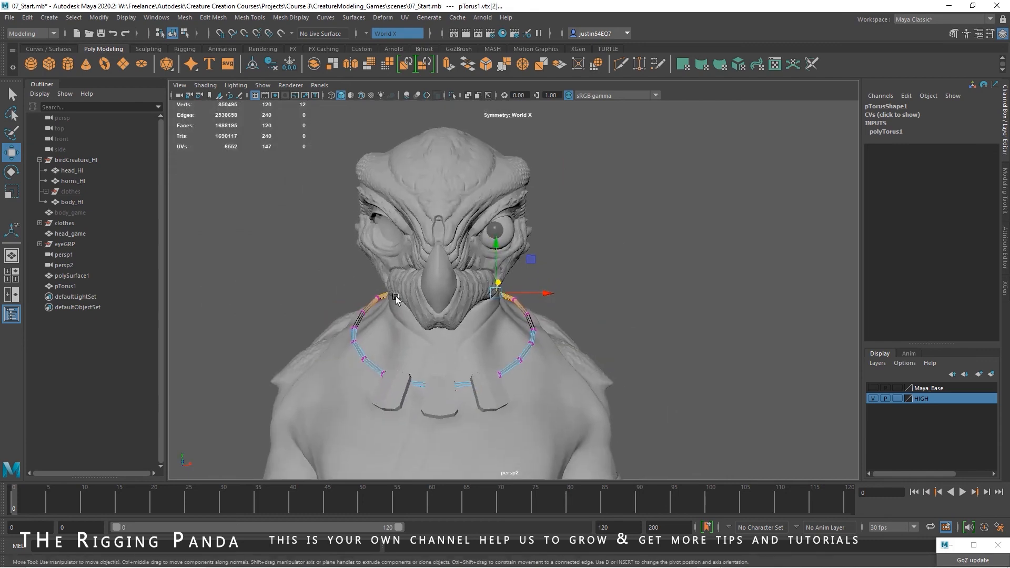
{"action": "left_click_drag", "start_coordinate": [695, 315], "coordinate": [652, 323], "text": "alt"}
{"action": "right_click_drag", "start_coordinate": [652, 323], "coordinate": [606, 318], "text": "alt"}
{"action": "left_click", "coordinate": [605, 318]}
{"action": "left_click_drag", "start_coordinate": [582, 316], "coordinate": [515, 306], "text": "alt"}
{"action": "right_click_drag", "start_coordinate": [516, 305], "coordinate": [569, 311], "text": "alt"}
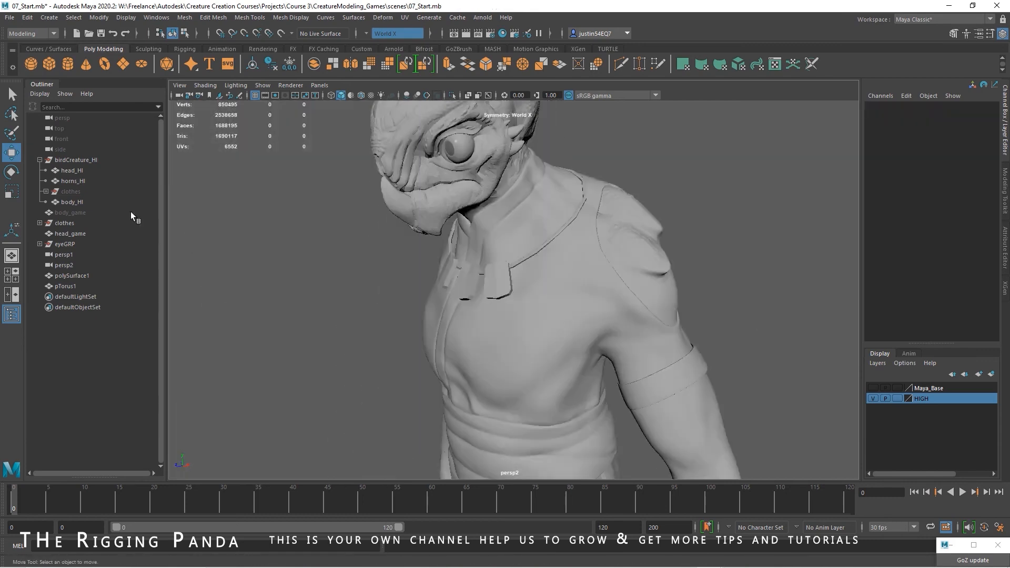
Step: Unhide the high-resolution clothes group under birdCreature_HI and deselect it
{"action": "left_click", "coordinate": [76, 192]}
{"action": "key", "text": "shift+h"}
{"action": "left_click_drag", "start_coordinate": [381, 303], "coordinate": [404, 298], "text": "alt"}
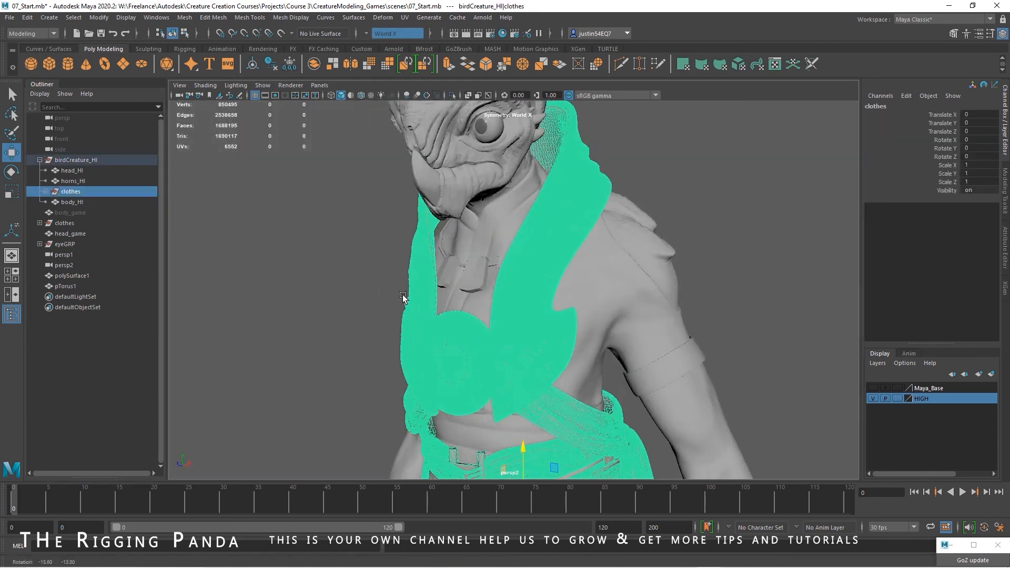
{"action": "left_click", "coordinate": [382, 339]}
{"action": "left_click_drag", "start_coordinate": [383, 342], "coordinate": [526, 282], "text": "alt"}
{"action": "left_click_drag", "start_coordinate": [542, 329], "coordinate": [485, 293], "text": "alt"}
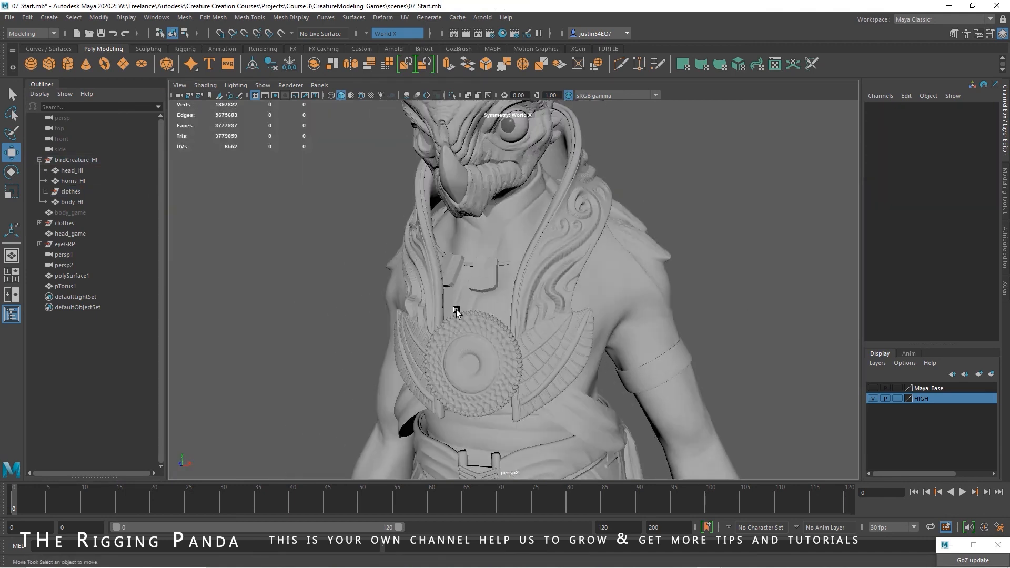
{"action": "right_click_drag", "start_coordinate": [457, 309], "coordinate": [483, 302], "text": "alt"}
{"action": "middle_click_drag", "start_coordinate": [482, 302], "coordinate": [426, 273], "text": "alt"}
{"action": "right_click_drag", "start_coordinate": [427, 273], "coordinate": [491, 298], "text": "alt"}
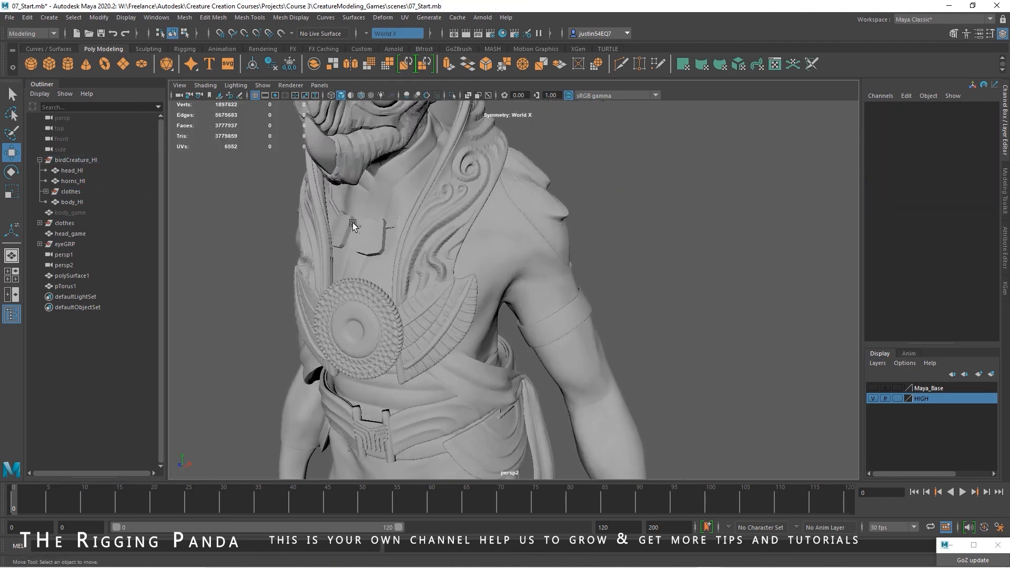
Step: Open the scene file 08_Start.mb
{"action": "left_click", "coordinate": [377, 235]}
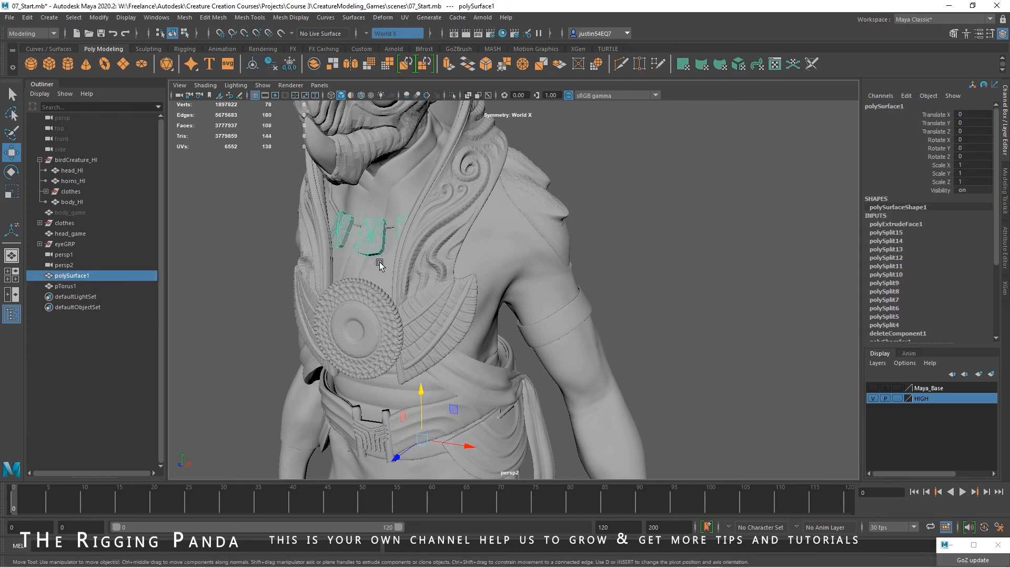
{"action": "left_click", "coordinate": [26, 18]}
{"action": "mouse_move", "coordinate": [58, 142]}
{"action": "left_click", "coordinate": [193, 143]}
{"action": "left_click", "coordinate": [749, 290]}
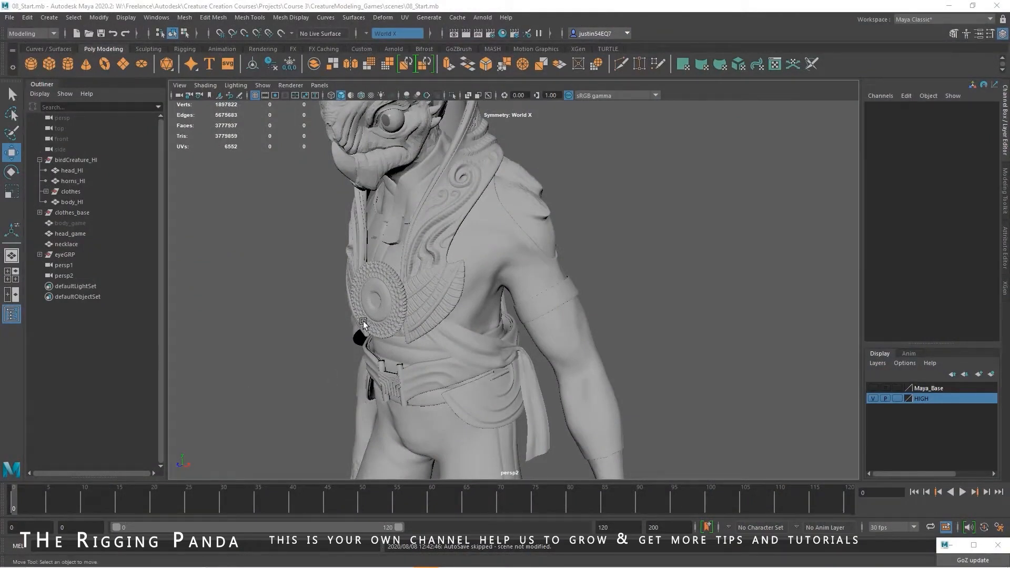
Step: Examine the chest medallion's beaded rim, scaled ring and wing ornaments on the high-resolution clothes from several angles
{"action": "left_click_drag", "start_coordinate": [369, 304], "coordinate": [411, 293], "text": "alt"}
{"action": "right_click_drag", "start_coordinate": [410, 293], "coordinate": [513, 293], "text": "alt"}
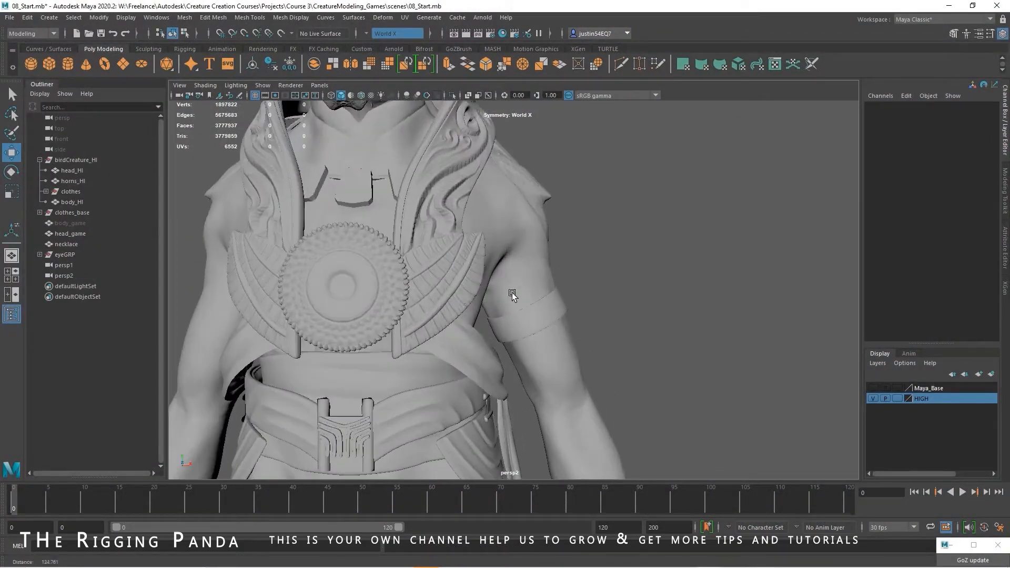
{"action": "middle_click_drag", "start_coordinate": [423, 293], "coordinate": [577, 311], "text": "alt"}
{"action": "right_click_drag", "start_coordinate": [577, 311], "coordinate": [628, 321], "text": "alt"}
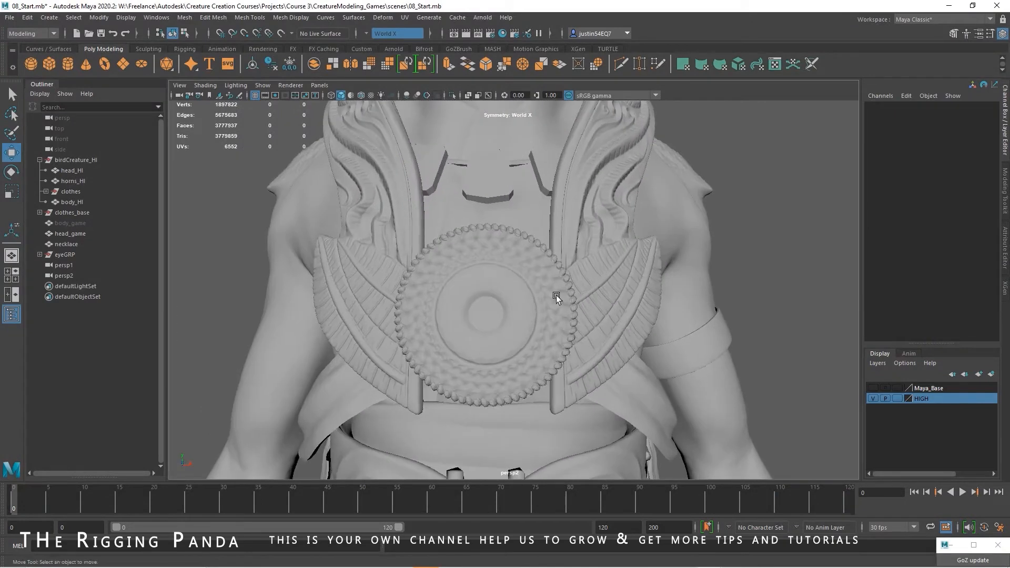
{"action": "left_click_drag", "start_coordinate": [472, 308], "coordinate": [383, 316], "text": "alt"}
{"action": "left_click_drag", "start_coordinate": [466, 282], "coordinate": [527, 266], "text": "alt"}
{"action": "middle_click_drag", "start_coordinate": [526, 266], "coordinate": [507, 312], "text": "alt"}
{"action": "right_click_drag", "start_coordinate": [506, 312], "coordinate": [566, 314], "text": "alt"}
{"action": "left_click_drag", "start_coordinate": [410, 288], "coordinate": [422, 292], "text": "alt"}
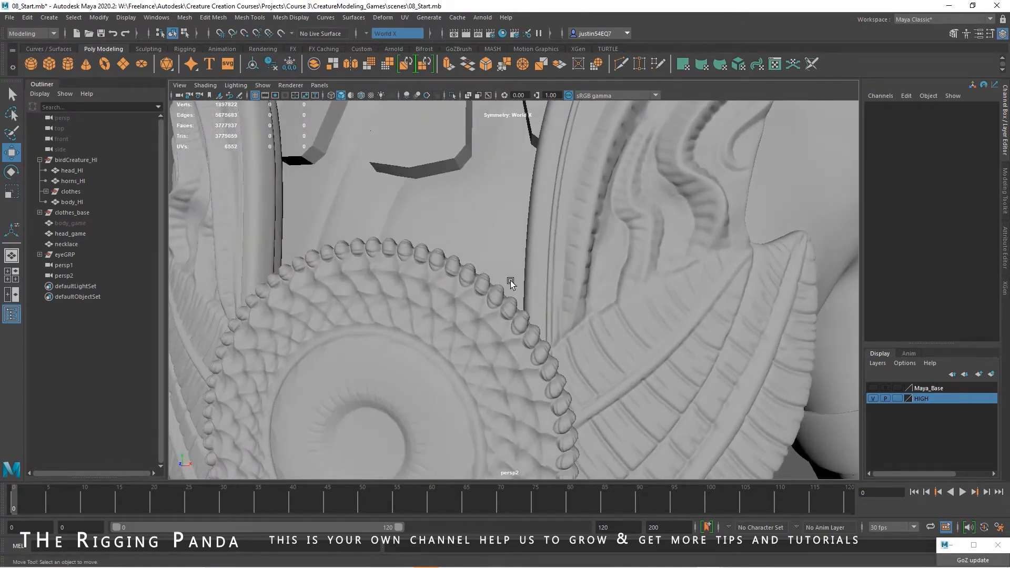
{"action": "right_click_drag", "start_coordinate": [579, 387], "coordinate": [425, 353], "text": "alt"}
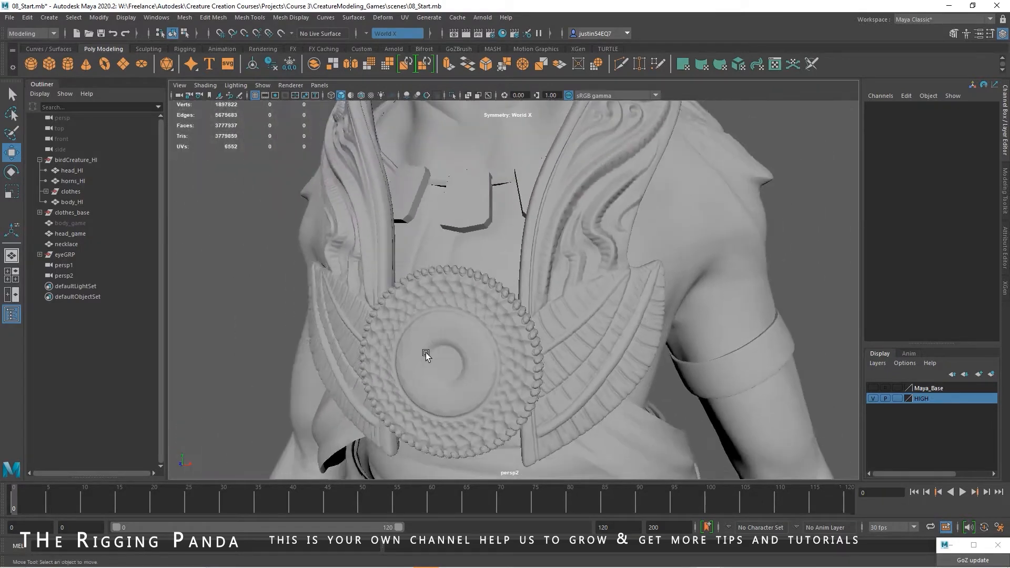
{"action": "left_click_drag", "start_coordinate": [425, 354], "coordinate": [390, 361], "text": "alt"}
{"action": "middle_click_drag", "start_coordinate": [389, 361], "coordinate": [412, 314], "text": "alt"}
{"action": "left_click_drag", "start_coordinate": [412, 313], "coordinate": [437, 313], "text": "alt"}
{"action": "right_click_drag", "start_coordinate": [437, 313], "coordinate": [471, 310], "text": "alt"}
{"action": "middle_click_drag", "start_coordinate": [471, 311], "coordinate": [440, 354], "text": "alt"}
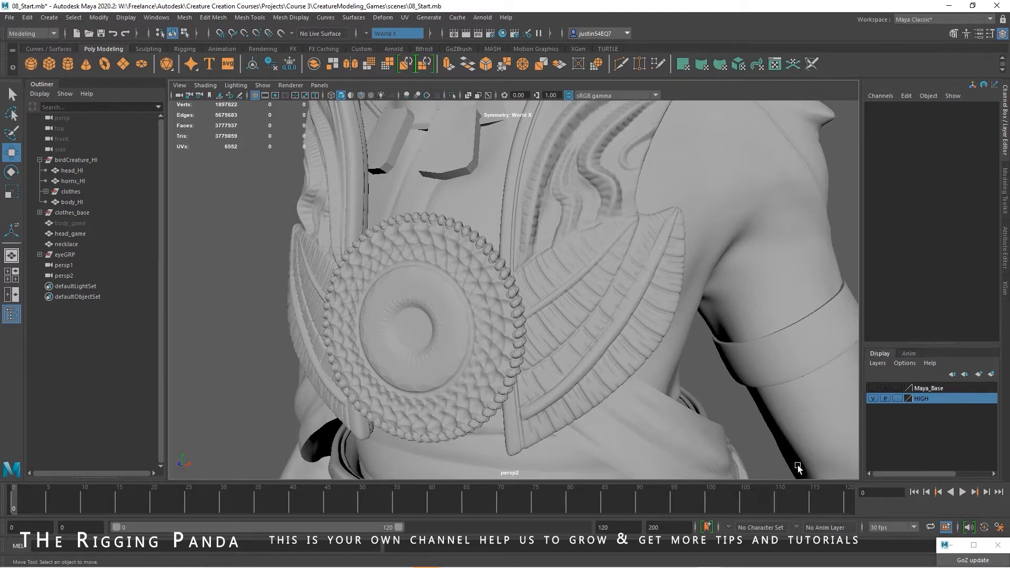
Step: Compare the Maya_Base layer's medallion with the high-resolution chest medallion from the side and front, leaving that layer hidden again
{"action": "left_click", "coordinate": [873, 388]}
{"action": "left_click_drag", "start_coordinate": [542, 368], "coordinate": [296, 290], "text": "alt"}
{"action": "left_click", "coordinate": [415, 351]}
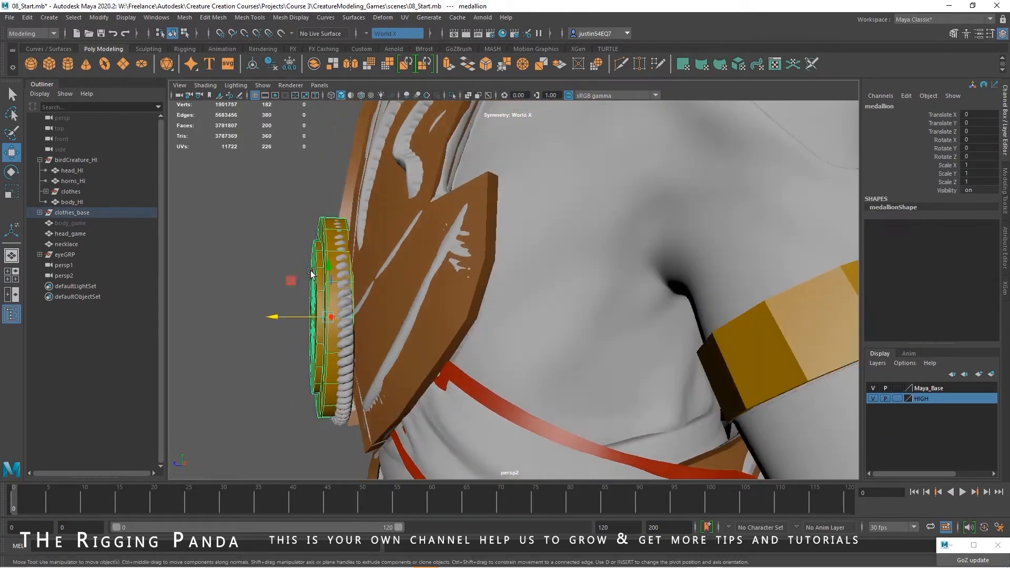
{"action": "left_click_drag", "start_coordinate": [430, 314], "coordinate": [462, 333], "text": "alt"}
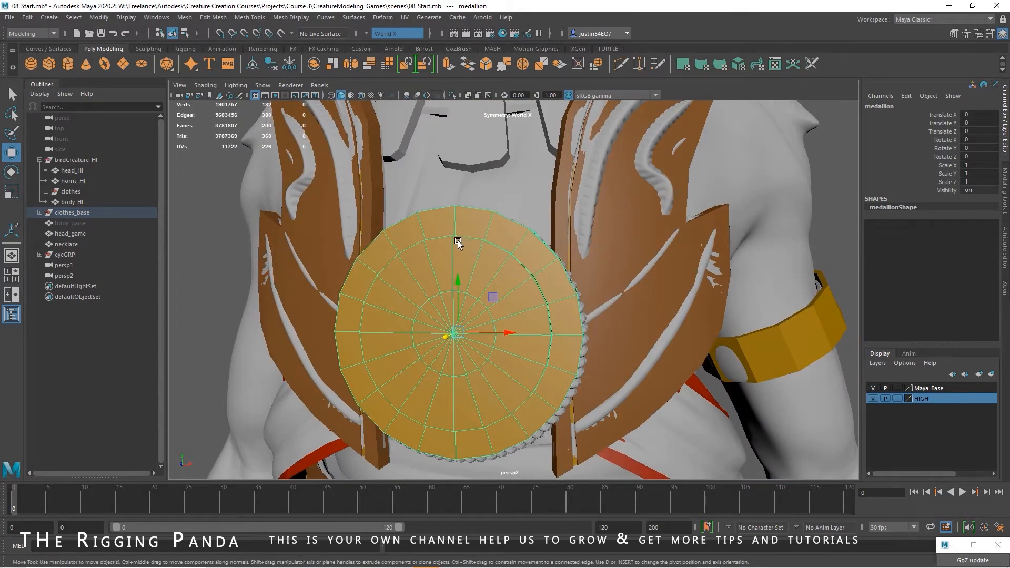
{"action": "left_click", "coordinate": [873, 389]}
{"action": "left_click_drag", "start_coordinate": [570, 358], "coordinate": [400, 337], "text": "alt"}
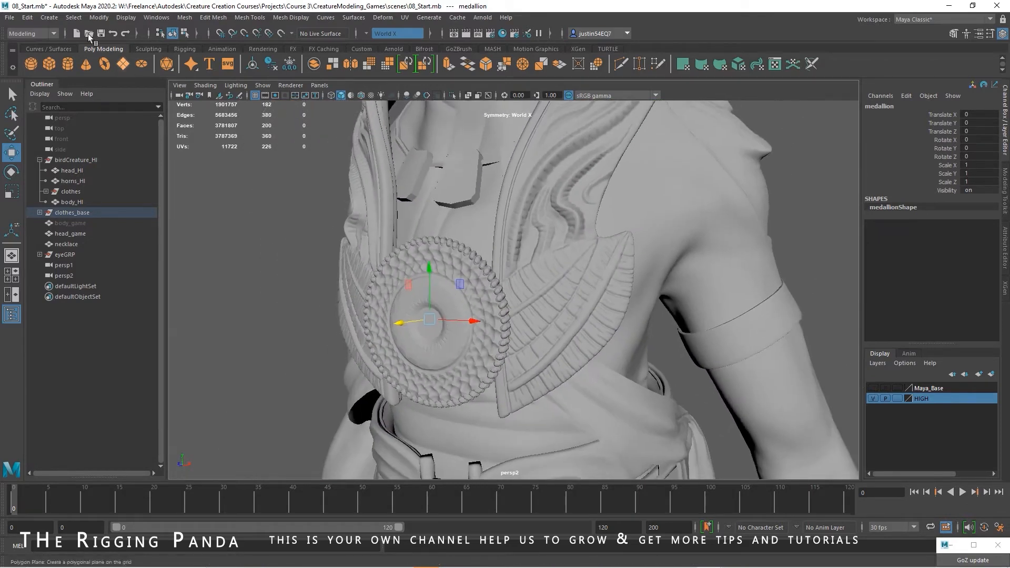
Step: Create a polygon cylinder and move it onto the chest medallion, at about Y 32.6 and Z 26.8
{"action": "left_click", "coordinate": [49, 19]}
{"action": "mouse_move", "coordinate": [66, 54]}
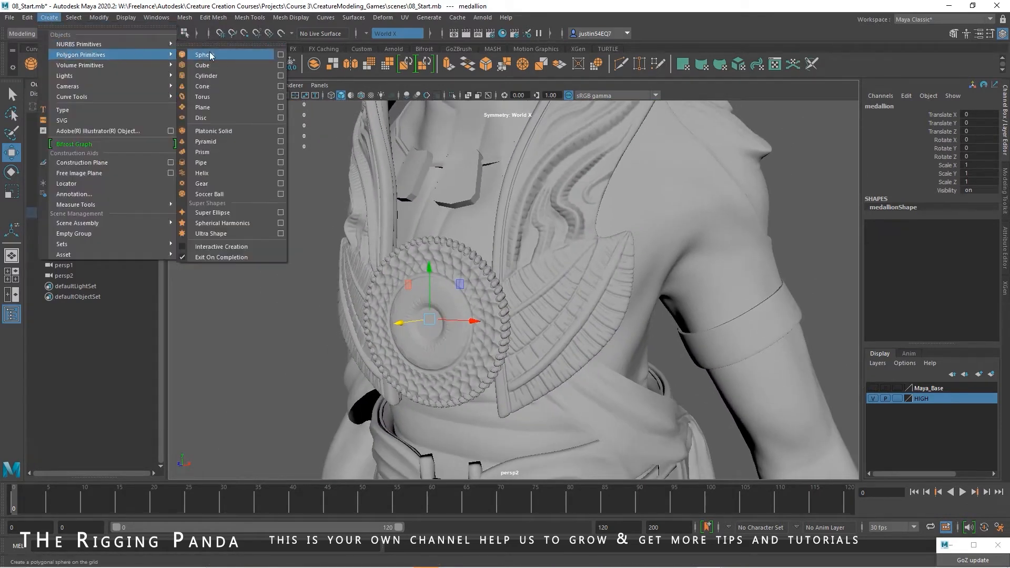
{"action": "left_click", "coordinate": [214, 75]}
{"action": "scroll", "coordinate": [363, 200], "scroll_direction": "down", "scroll_amount": 3}
{"action": "left_click_drag", "start_coordinate": [521, 398], "coordinate": [531, 249]}
{"action": "left_click_drag", "start_coordinate": [507, 293], "coordinate": [426, 326]}
{"action": "scroll", "coordinate": [427, 327], "scroll_direction": "up", "scroll_amount": 3}
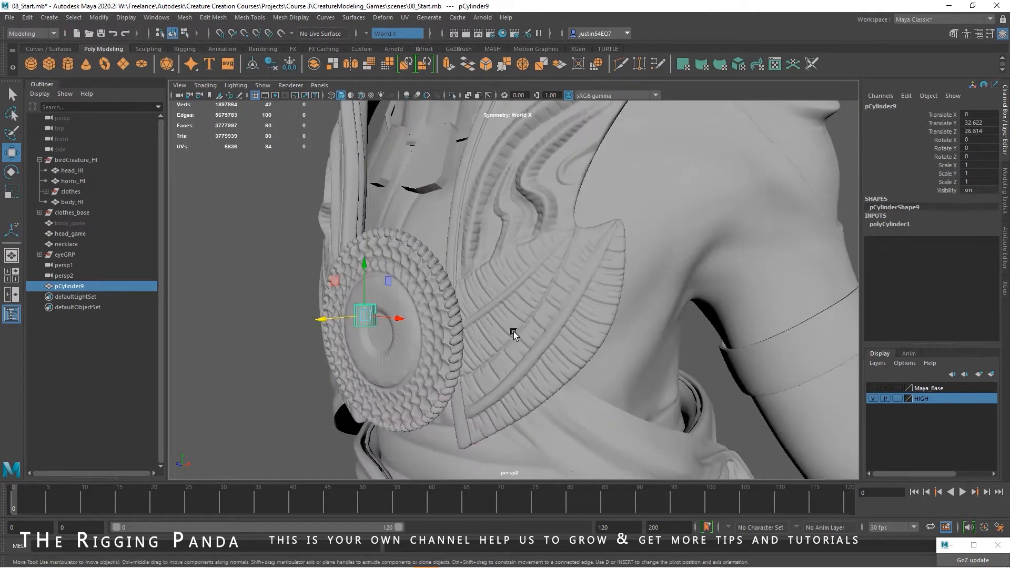
Step: Rotate the cylinder 90 degrees about X so its flat cap faces forward like the medallion
{"action": "key", "text": "e"}
{"action": "left_click_drag", "start_coordinate": [352, 304], "coordinate": [347, 325]}
{"action": "left_click", "coordinate": [980, 140]}
{"action": "type", "text": "90"}
{"action": "key", "text": "Return"}
{"action": "left_click_drag", "start_coordinate": [505, 231], "coordinate": [431, 248], "text": "alt"}
{"action": "left_click_drag", "start_coordinate": [388, 342], "coordinate": [737, 316], "text": "alt"}
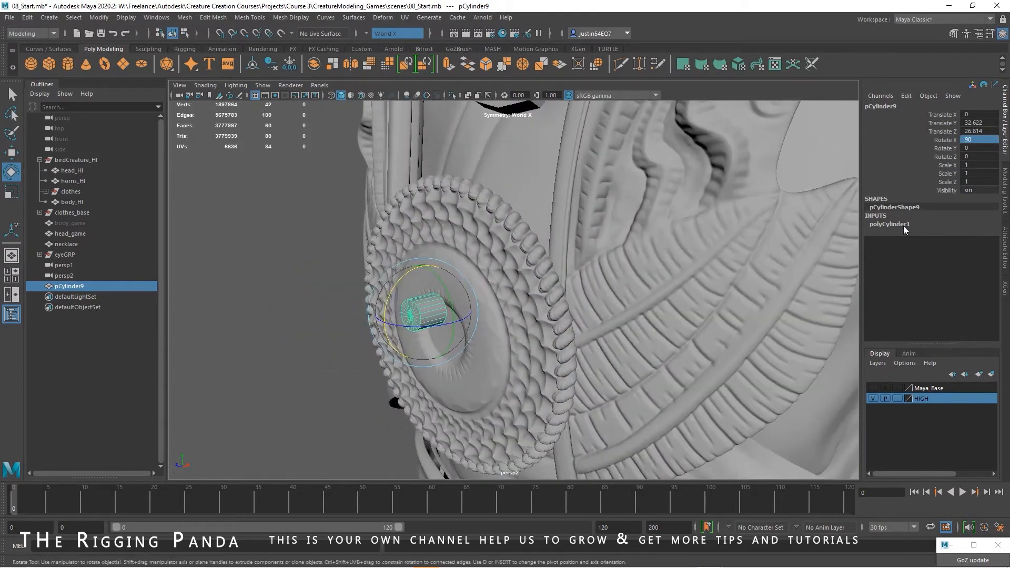
Step: Set the cylinder's radius to 9.8 and center it on the medallion at about Y 30.97 and Z 24.69
{"action": "left_click", "coordinate": [904, 226]}
{"action": "left_click", "coordinate": [938, 232]}
{"action": "middle_click_drag", "start_coordinate": [629, 285], "coordinate": [682, 295]}
{"action": "key", "text": "w"}
{"action": "left_click_drag", "start_coordinate": [474, 311], "coordinate": [362, 301], "text": "alt"}
{"action": "left_click_drag", "start_coordinate": [427, 251], "coordinate": [468, 218]}
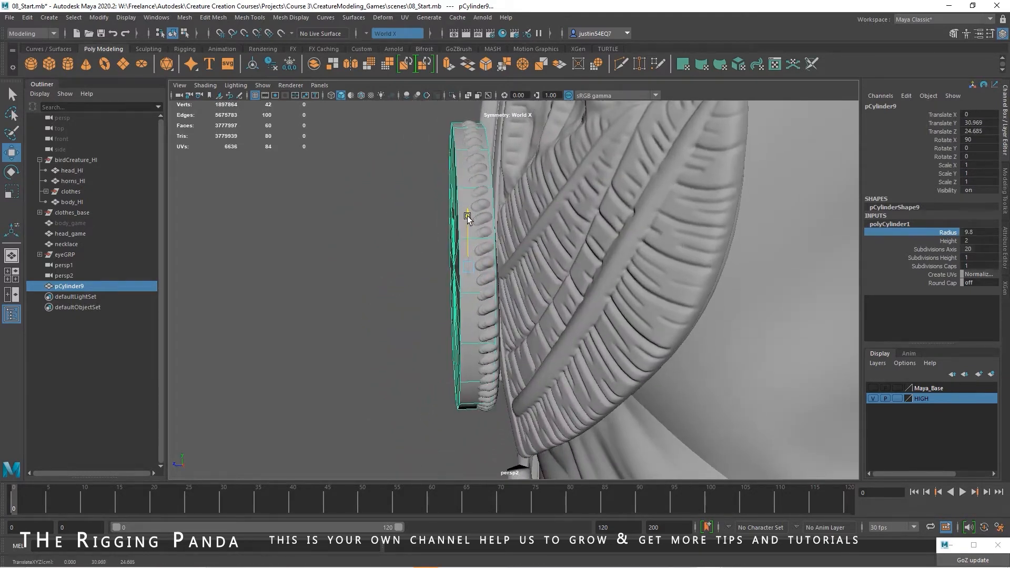
Step: Set the cylinder's radius to 10, move it back to about Z 24.29 and tilt it about 92.5 degrees in X
{"action": "left_click", "coordinate": [977, 233]}
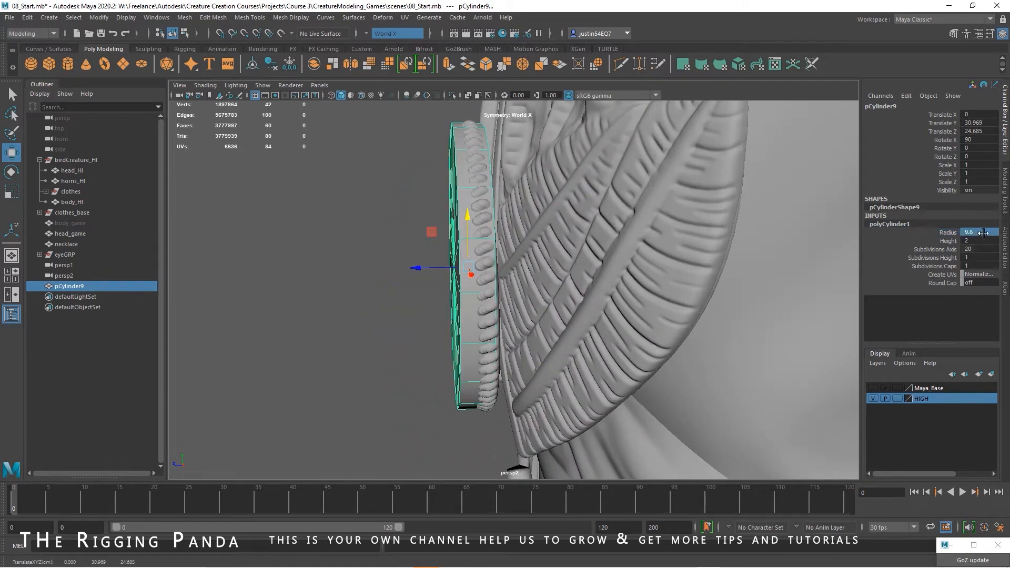
{"action": "type", "text": "10"}
{"action": "key", "text": "Return"}
{"action": "left_click_drag", "start_coordinate": [416, 269], "coordinate": [429, 256]}
{"action": "key", "text": "e"}
{"action": "left_click_drag", "start_coordinate": [459, 259], "coordinate": [527, 295], "text": "alt"}
Step: Set the cylinder's height to 1.5 to match the medallion's thickness
{"action": "left_click", "coordinate": [933, 242]}
{"action": "middle_click_drag", "start_coordinate": [506, 283], "coordinate": [501, 284]}
{"action": "left_click_drag", "start_coordinate": [502, 289], "coordinate": [634, 316], "text": "alt"}
{"action": "right_click_drag", "start_coordinate": [633, 316], "coordinate": [653, 300], "text": "alt"}
{"action": "middle_click_drag", "start_coordinate": [652, 300], "coordinate": [618, 311], "text": "alt"}
{"action": "right_click_drag", "start_coordinate": [617, 310], "coordinate": [611, 323], "text": "alt"}
{"action": "left_click_drag", "start_coordinate": [611, 322], "coordinate": [548, 342], "text": "alt"}
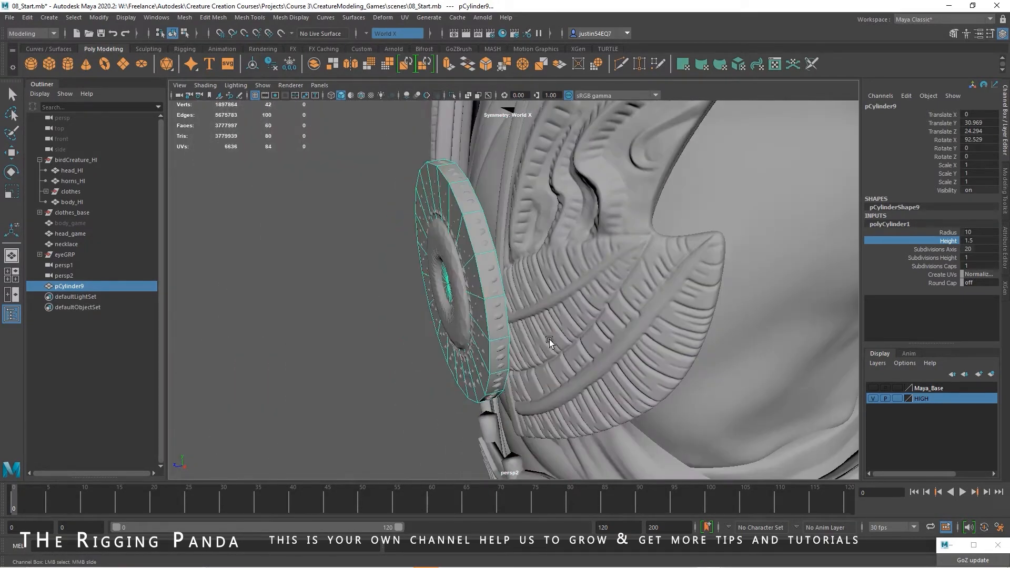
{"action": "right_click_drag", "start_coordinate": [548, 343], "coordinate": [511, 331], "text": "alt"}
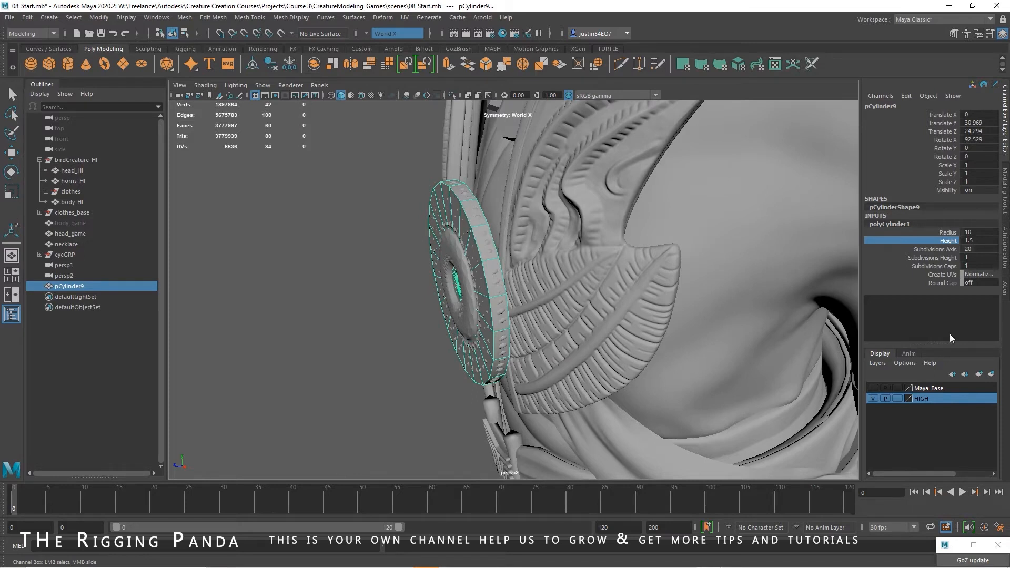
{"action": "left_click_drag", "start_coordinate": [498, 303], "coordinate": [561, 289], "text": "alt"}
{"action": "right_click_drag", "start_coordinate": [561, 289], "coordinate": [734, 323], "text": "alt"}
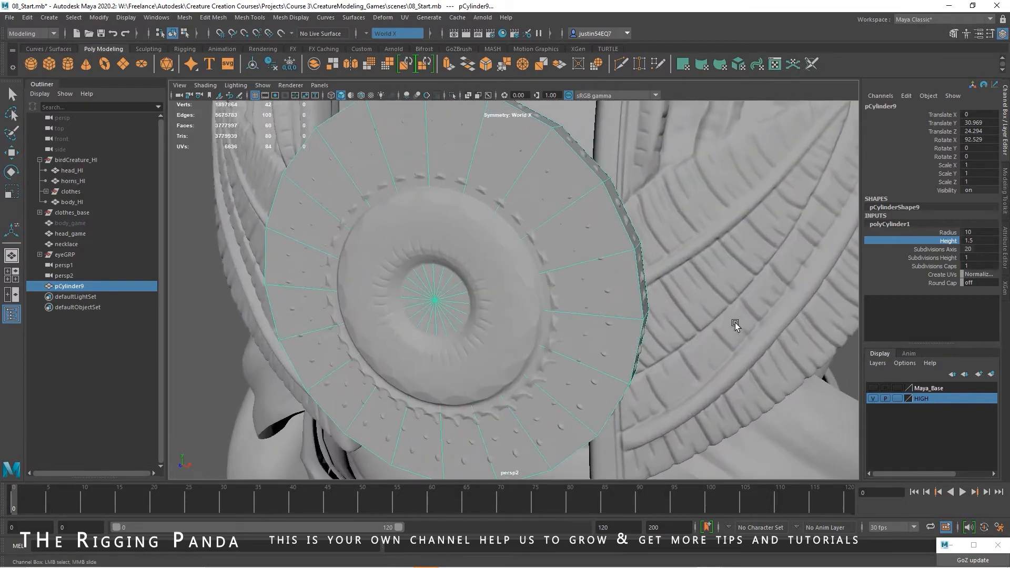
Step: Raise the cylinder's axis subdivisions to 36 and double them to 72 to suit the beaded rim
{"action": "left_click_drag", "start_coordinate": [735, 323], "coordinate": [653, 311], "text": "alt"}
{"action": "left_click", "coordinate": [939, 249]}
{"action": "middle_click_drag", "start_coordinate": [795, 246], "coordinate": [856, 246]}
{"action": "left_click", "coordinate": [982, 249]}
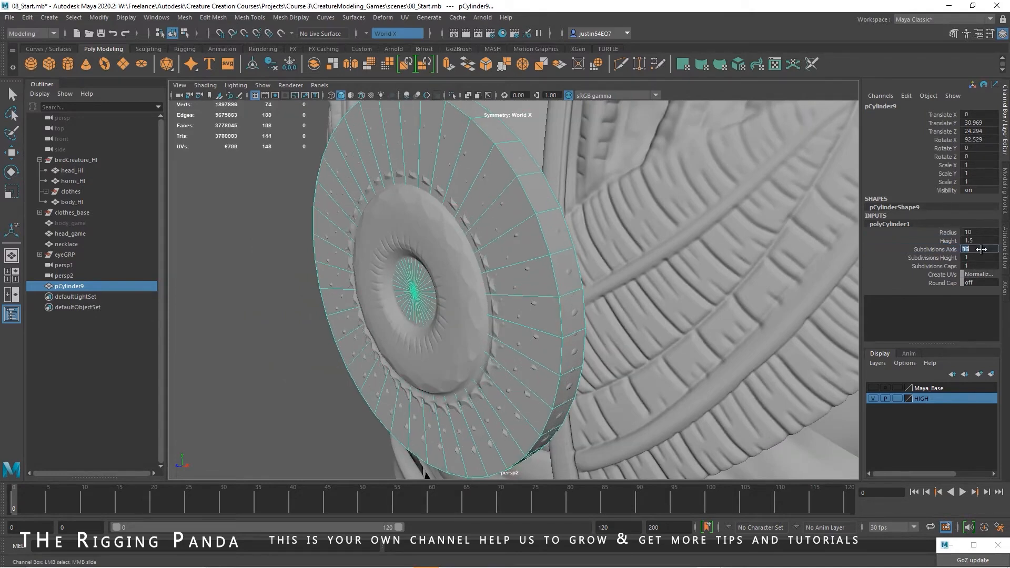
{"action": "key", "text": "Return"}
{"action": "left_click_drag", "start_coordinate": [592, 244], "coordinate": [616, 255], "text": "alt"}
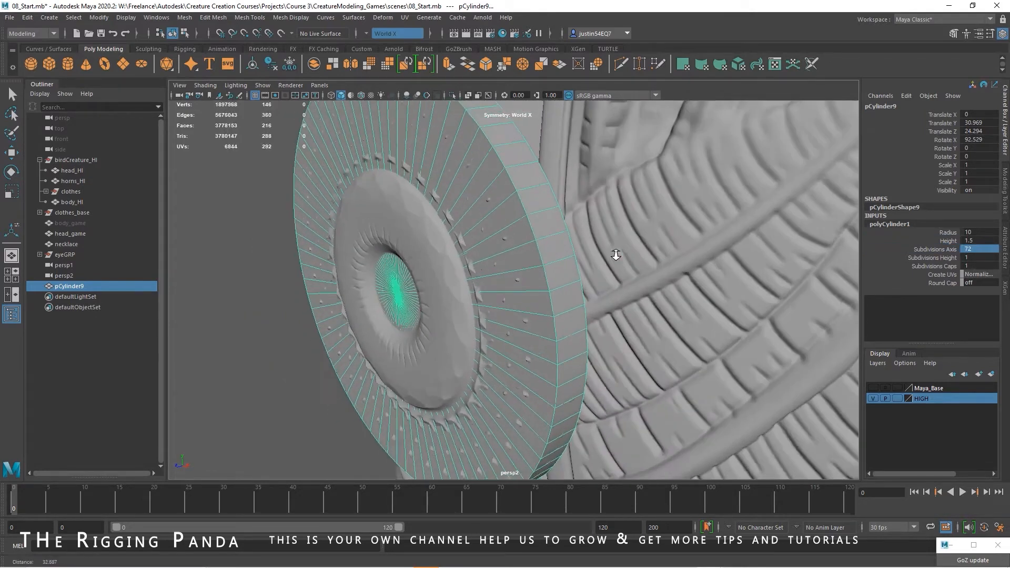
{"action": "right_click_drag", "start_coordinate": [615, 255], "coordinate": [637, 258], "text": "alt"}
Step: Set the cylinder's radius to 9.9 and spin it about 2.5 degrees around its axis to align its edges with the rim beads
{"action": "middle_click_drag", "start_coordinate": [742, 236], "coordinate": [728, 283], "text": "alt"}
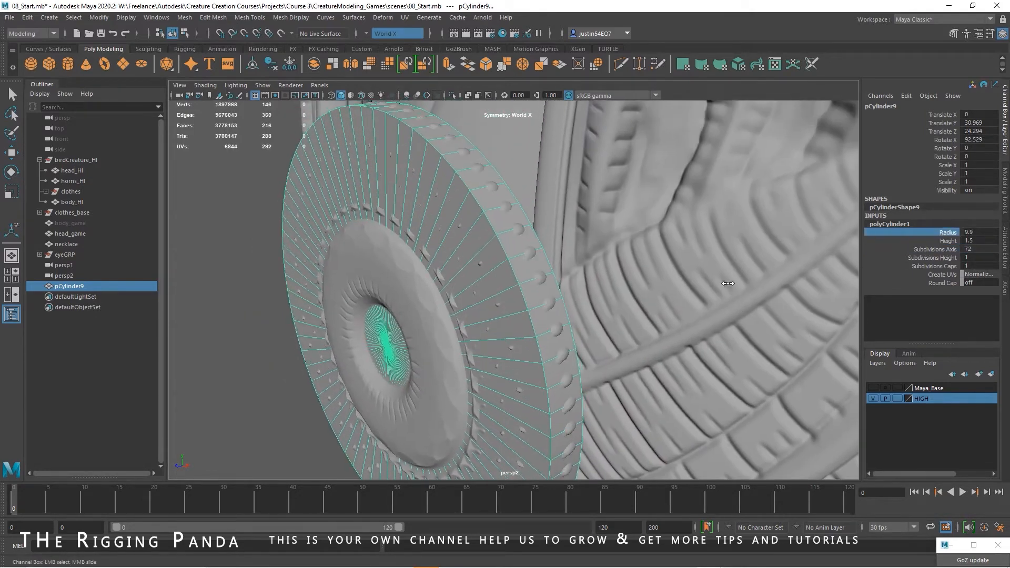
{"action": "left_click_drag", "start_coordinate": [728, 284], "coordinate": [560, 286], "text": "alt"}
{"action": "key", "text": "e"}
{"action": "left_click_drag", "start_coordinate": [444, 342], "coordinate": [433, 352]}
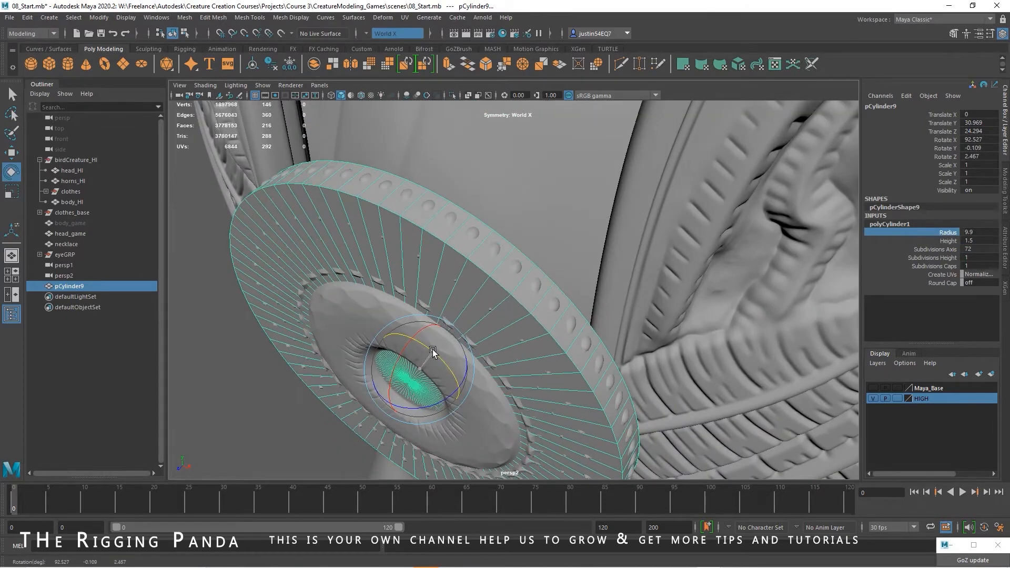
{"action": "left_click_drag", "start_coordinate": [514, 293], "coordinate": [621, 263], "text": "alt"}
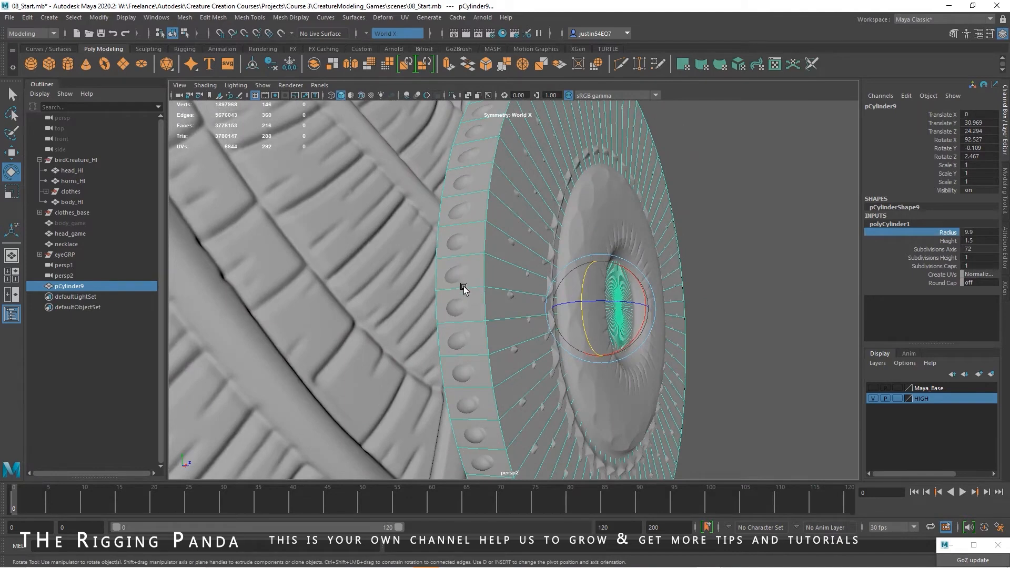
Step: Set the cylinder's radius to 9.65 so its side sits closer to the beads' base
{"action": "left_click_drag", "start_coordinate": [446, 272], "coordinate": [586, 384], "text": "alt"}
{"action": "right_click_drag", "start_coordinate": [587, 383], "coordinate": [634, 310], "text": "alt"}
{"action": "middle_click_drag", "start_coordinate": [784, 226], "coordinate": [781, 227]}
{"action": "left_click", "coordinate": [980, 230]}
{"action": "left_click", "coordinate": [982, 232]}
{"action": "type", "text": "9.65"}
{"action": "key", "text": "Return"}
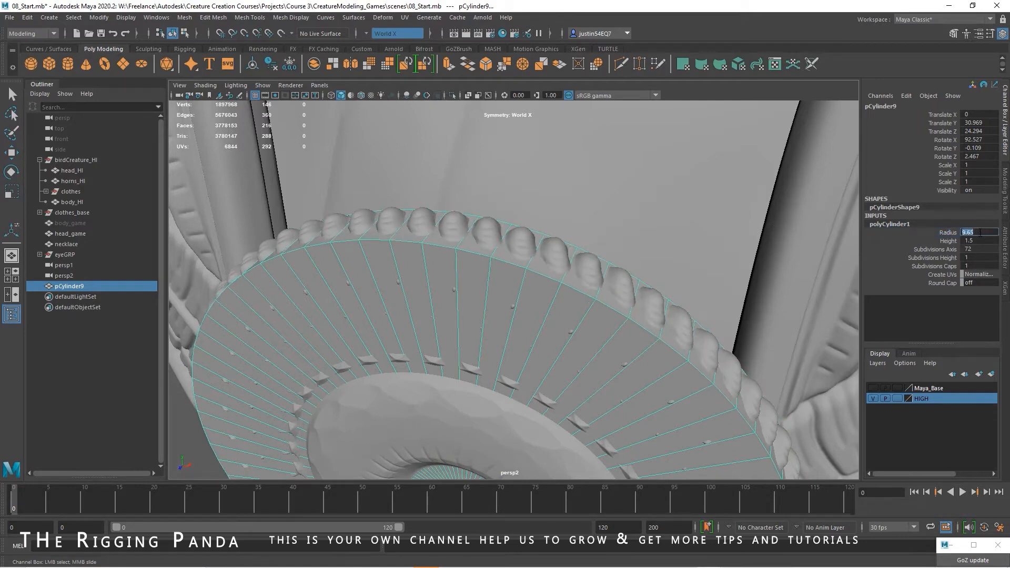
Step: Select the cylinder's front rim edge loop and turn Symmetry off in the Rotate Tool settings
{"action": "left_click_drag", "start_coordinate": [602, 285], "coordinate": [470, 267], "text": "alt"}
{"action": "right_click_drag", "start_coordinate": [471, 311], "coordinate": [475, 239]}
{"action": "key", "text": "e"}
{"action": "double_click", "coordinate": [476, 311]}
{"action": "left_click_drag", "start_coordinate": [638, 388], "coordinate": [633, 345], "text": "alt"}
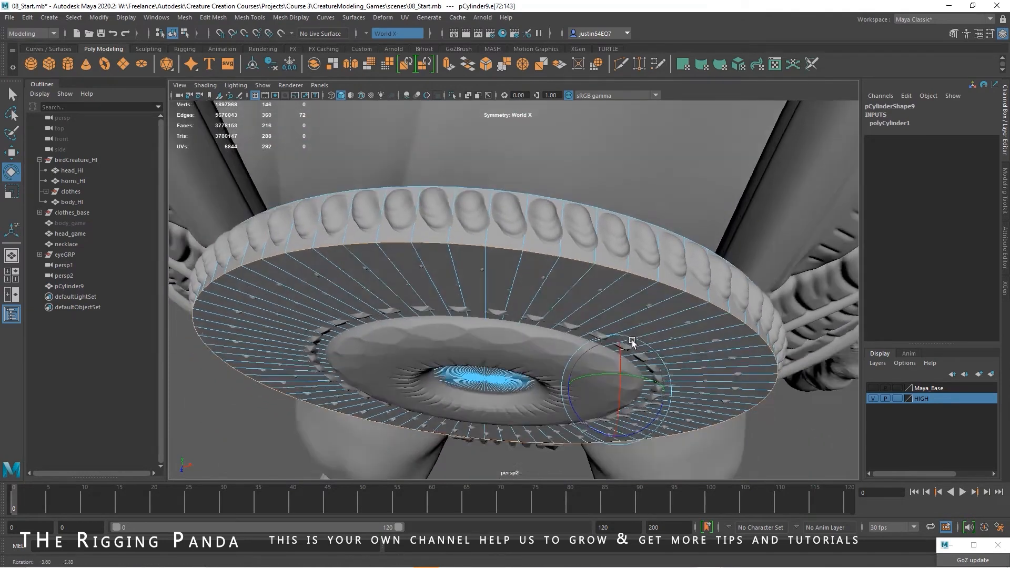
{"action": "double_click", "coordinate": [11, 172]}
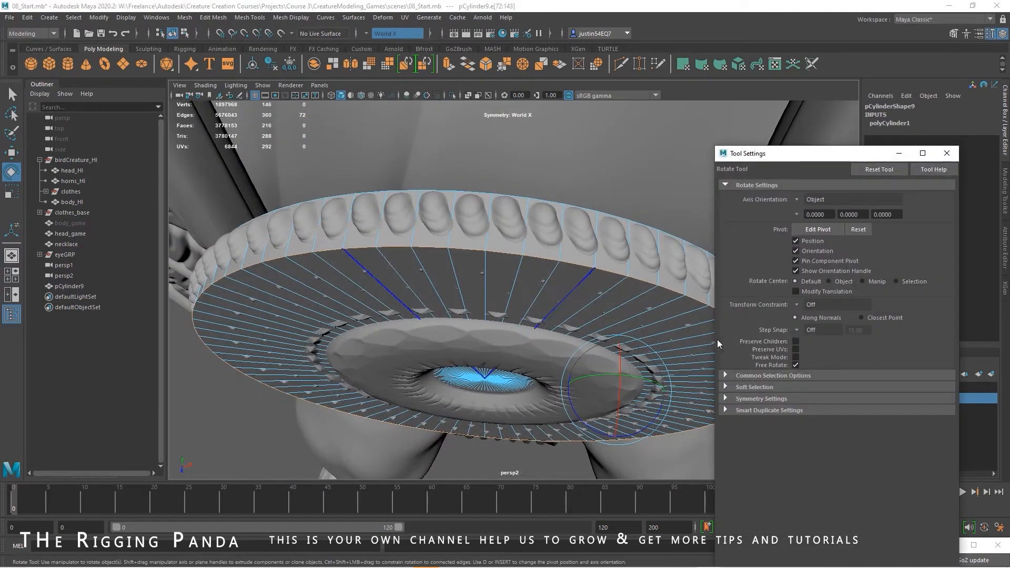
{"action": "left_click", "coordinate": [752, 398]}
{"action": "left_click", "coordinate": [800, 412]}
{"action": "left_click", "coordinate": [808, 418]}
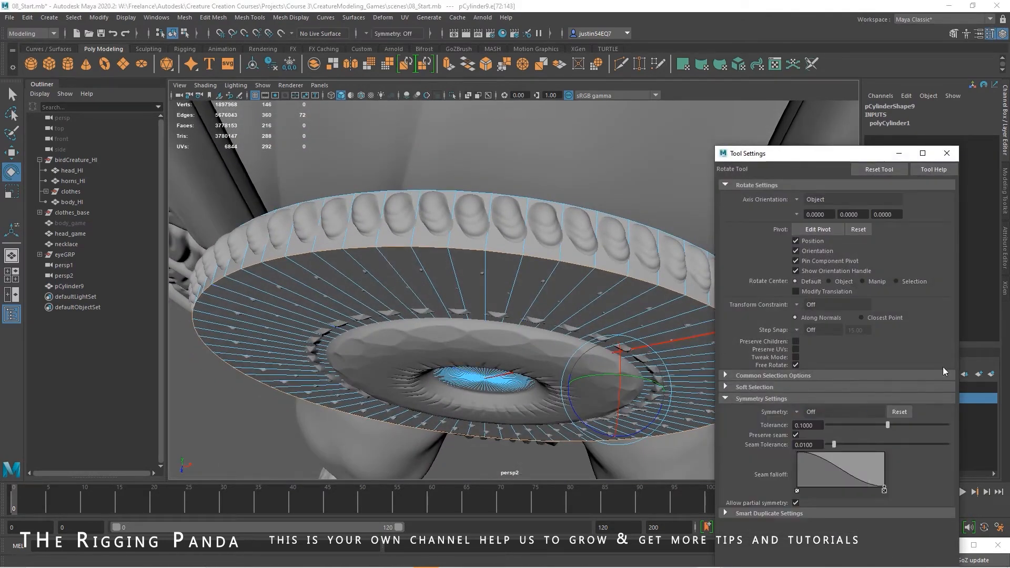
{"action": "left_click", "coordinate": [954, 153]}
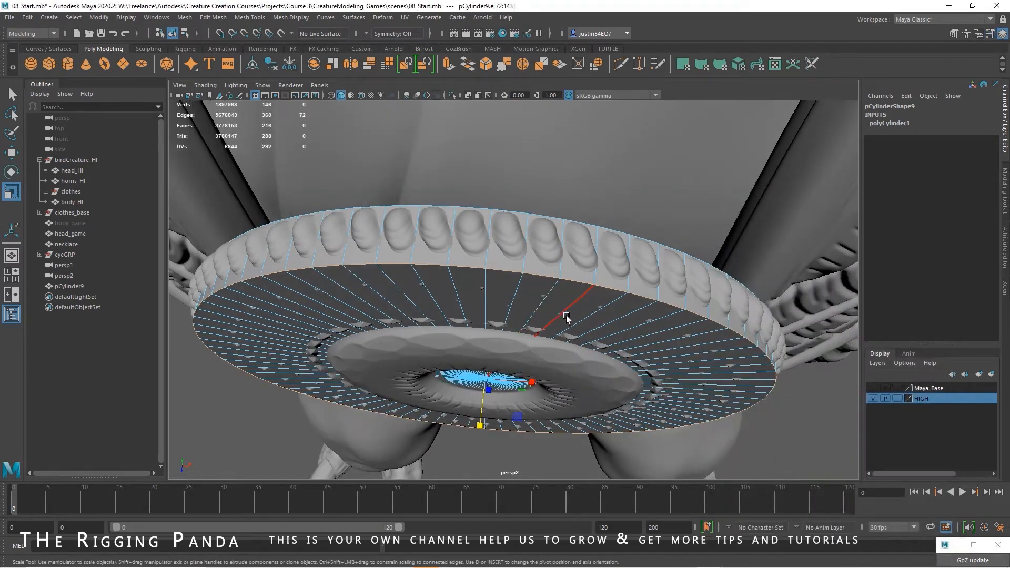
Step: Twist the front and back rim edge loops slightly around the disc's axis so the side edges follow the slanted beads
{"action": "key", "text": "e"}
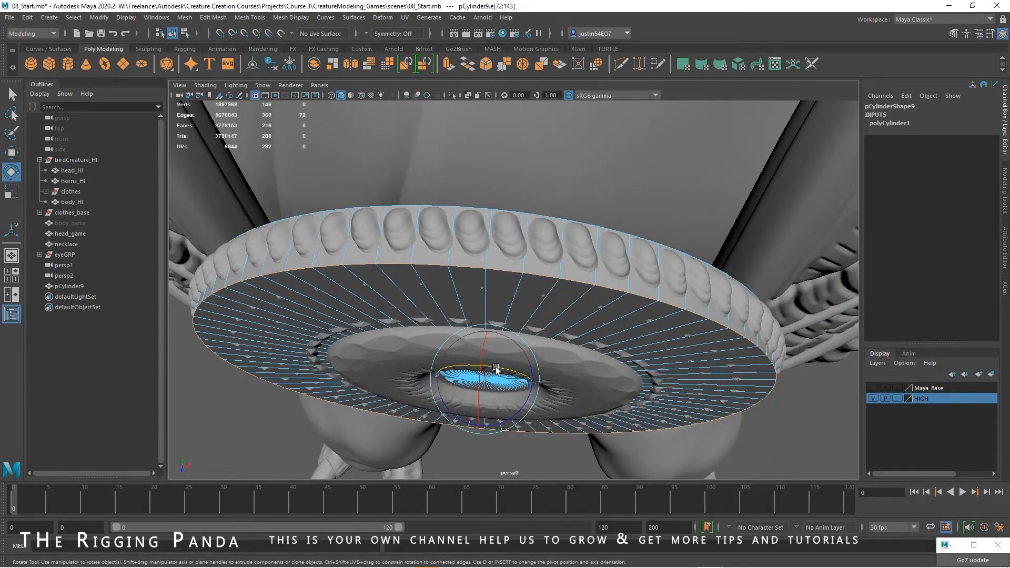
{"action": "left_click_drag", "start_coordinate": [496, 368], "coordinate": [499, 369]}
{"action": "double_click", "coordinate": [504, 209]}
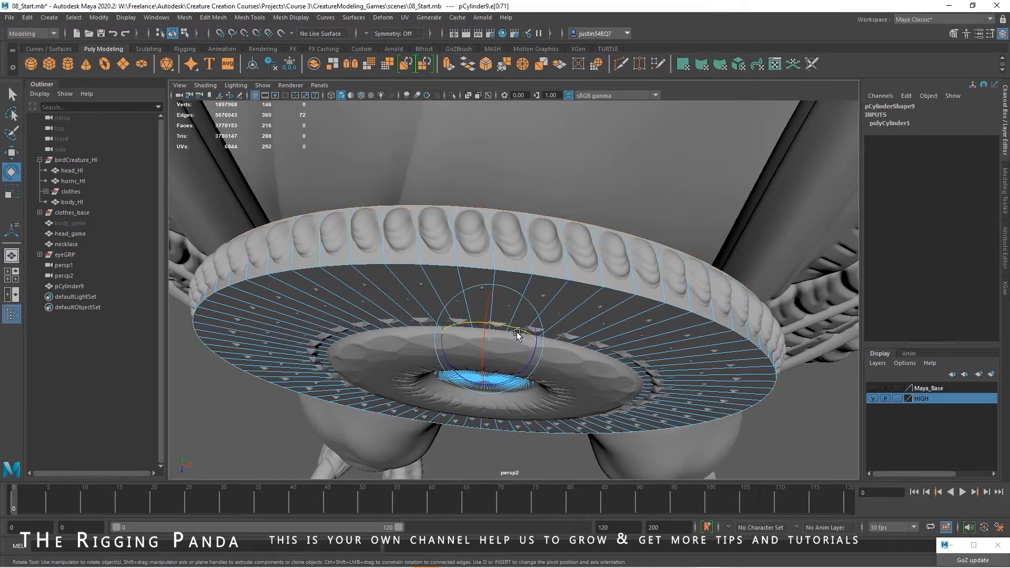
{"action": "double_click", "coordinate": [505, 371]}
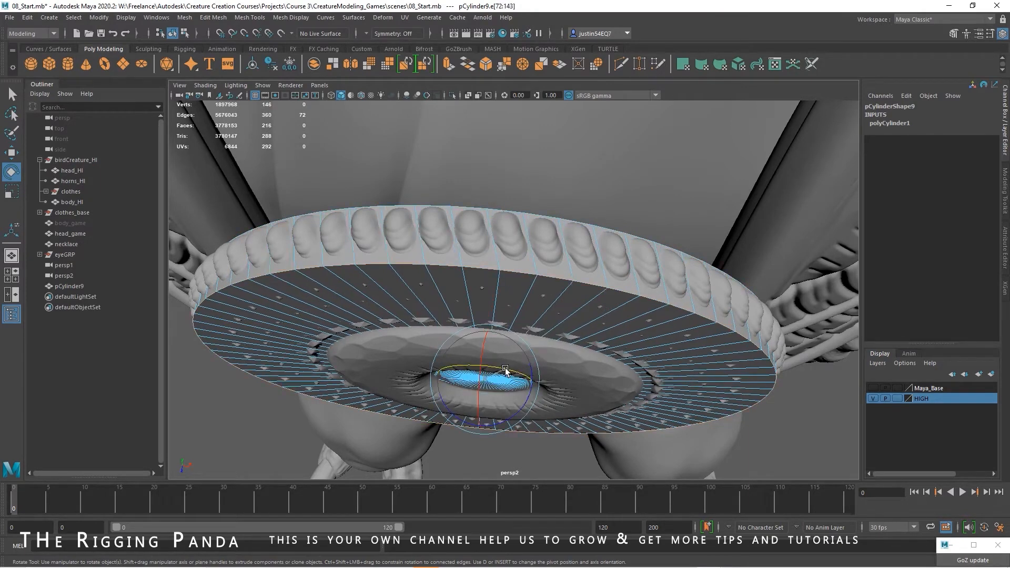
{"action": "double_click", "coordinate": [473, 211]}
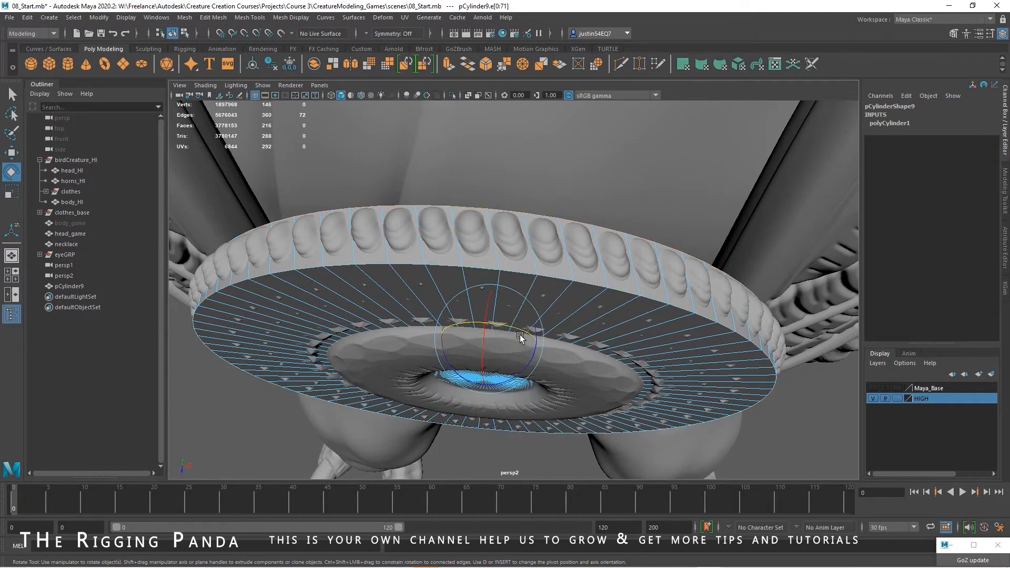
{"action": "left_click_drag", "start_coordinate": [561, 264], "coordinate": [640, 212], "text": "alt"}
{"action": "left_click", "coordinate": [893, 123]}
{"action": "right_click_drag", "start_coordinate": [640, 212], "coordinate": [652, 327], "text": "alt"}
{"action": "left_click", "coordinate": [933, 165]}
{"action": "mouse_move", "coordinate": [709, 214]}
{"action": "middle_mouse_down"}
{"action": "mouse_move", "coordinate": [719, 213]}
{"action": "mouse_move", "coordinate": [707, 215]}
{"action": "middle_mouse_up"}
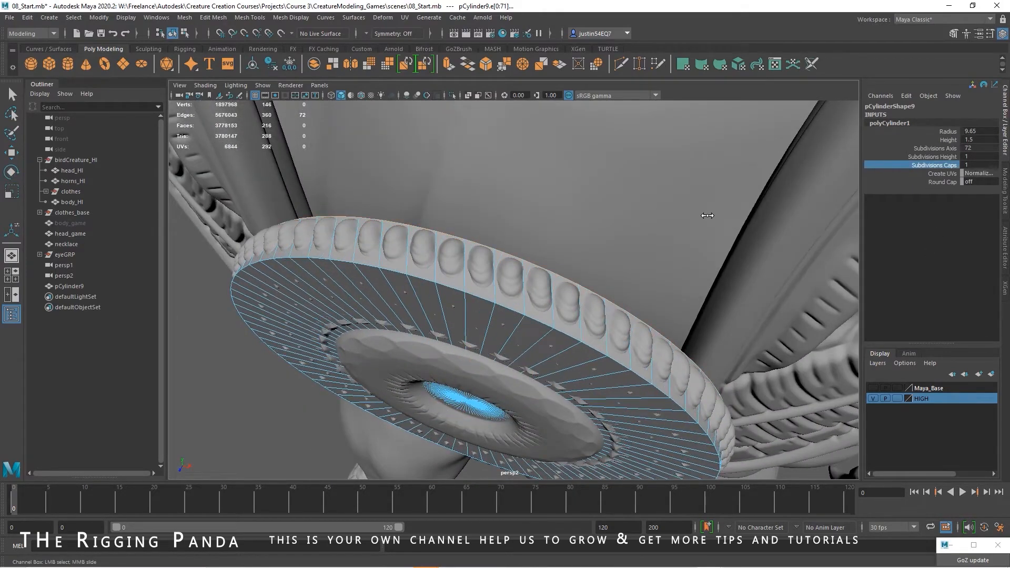
Step: Select the ring of radial cap edges and convert the selection to the front and back cap faces
{"action": "left_click_drag", "start_coordinate": [562, 327], "coordinate": [598, 296], "text": "alt"}
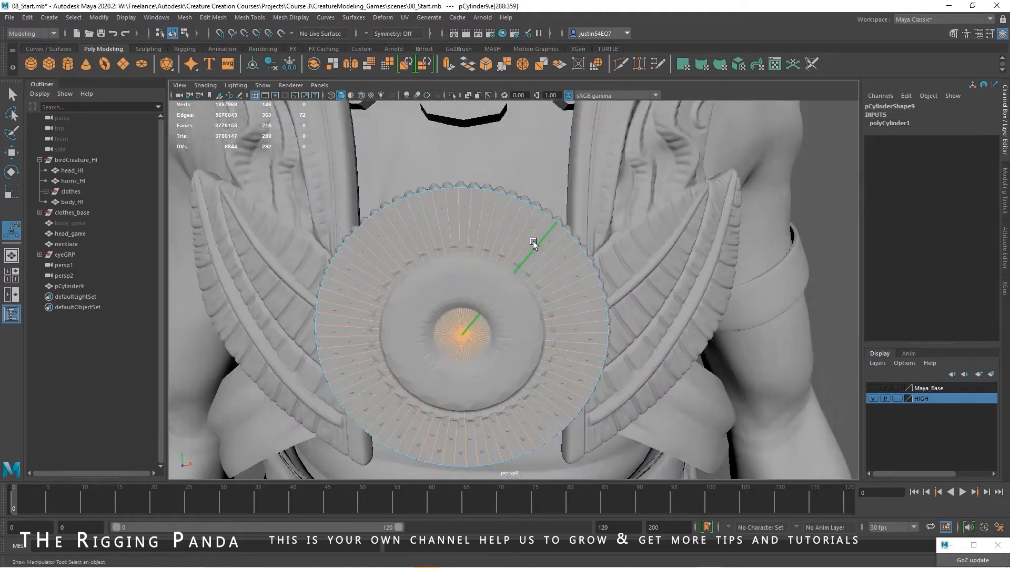
{"action": "right_click_drag", "start_coordinate": [533, 240], "coordinate": [574, 255]}
{"action": "left_click_drag", "start_coordinate": [566, 272], "coordinate": [529, 279], "text": "alt"}
{"action": "left_click", "coordinate": [527, 261]}
{"action": "key", "text": "w"}
{"action": "left_click_drag", "start_coordinate": [475, 296], "coordinate": [506, 289], "text": "alt"}
{"action": "right_click_drag", "start_coordinate": [506, 288], "coordinate": [421, 284], "text": "alt"}
{"action": "left_click_drag", "start_coordinate": [518, 390], "coordinate": [547, 421]}
{"action": "left_click_drag", "start_coordinate": [591, 395], "coordinate": [595, 342], "text": "alt"}
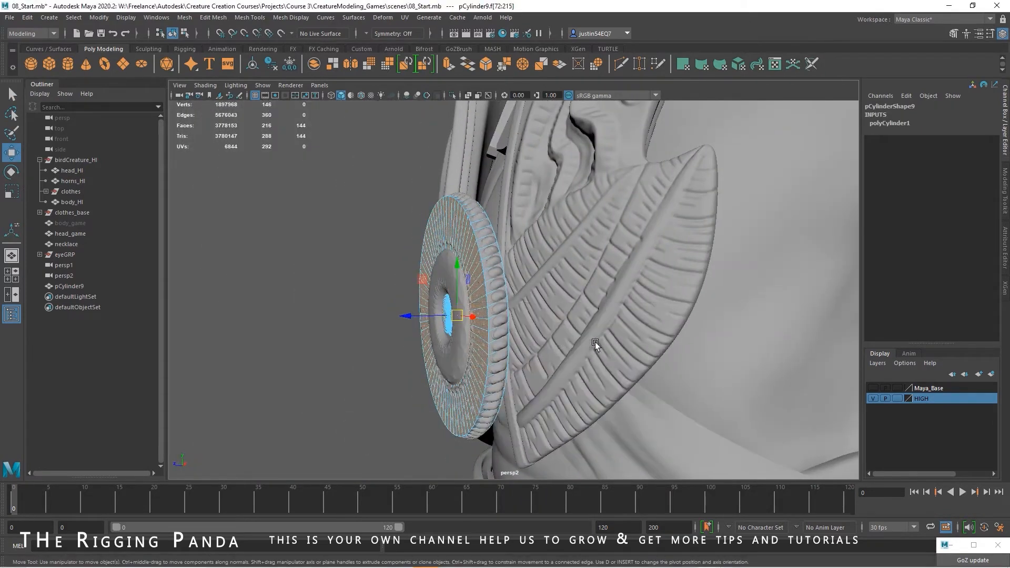
Step: Deselect the back cap faces in the side view, keeping only the cylinder's front cap faces selected
{"action": "key", "text": "space"}
{"action": "key", "text": "space"}
{"action": "middle_click_drag", "start_coordinate": [547, 223], "coordinate": [561, 406], "text": "alt"}
{"action": "right_click_drag", "start_coordinate": [561, 406], "coordinate": [485, 335], "text": "alt"}
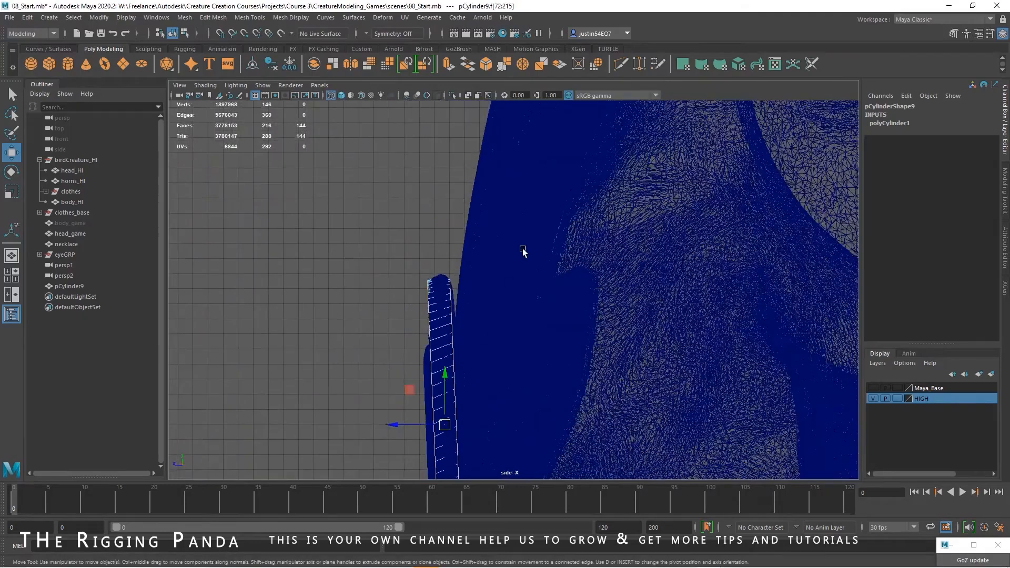
{"action": "middle_click_drag", "start_coordinate": [523, 251], "coordinate": [586, 188], "text": "alt"}
{"action": "left_click_drag", "start_coordinate": [588, 141], "coordinate": [423, 319]}
{"action": "left_click_drag", "start_coordinate": [568, 207], "coordinate": [450, 418]}
{"action": "key", "text": "space"}
{"action": "key", "text": "space"}
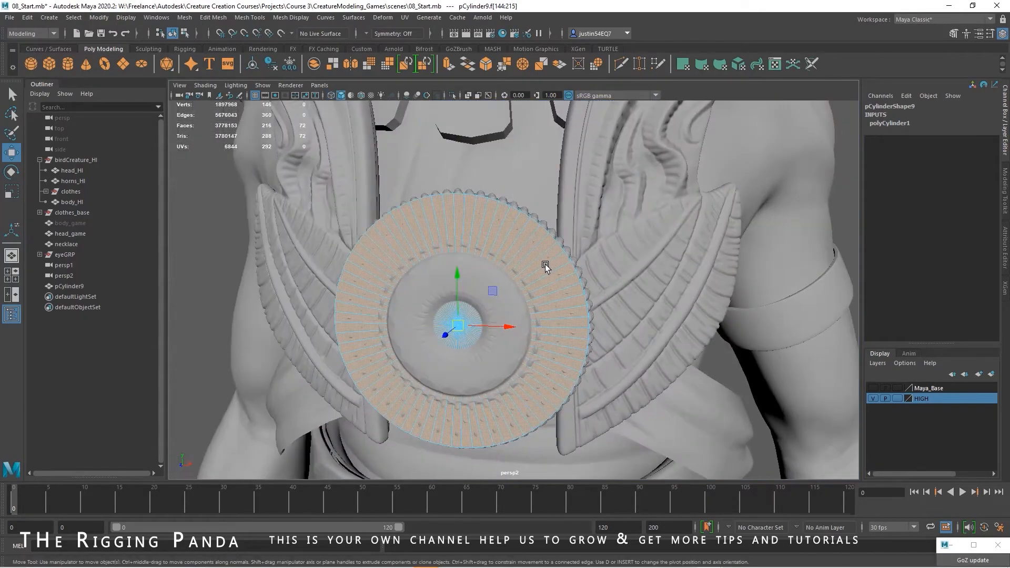
Step: Extrude the front cap faces and scale them inward to about 0.58 to match the medallion's inner disc
{"action": "key", "text": "ctrl+e"}
{"action": "left_click_drag", "start_coordinate": [545, 264], "coordinate": [611, 235], "text": "alt"}
{"action": "left_click", "coordinate": [11, 153]}
{"action": "left_click_drag", "start_coordinate": [463, 327], "coordinate": [542, 344], "text": "alt"}
{"action": "key", "text": "r"}
{"action": "left_click_drag", "start_coordinate": [438, 322], "coordinate": [263, 356], "text": "alt"}
{"action": "scroll", "coordinate": [440, 334], "scroll_direction": "up", "scroll_amount": 3}
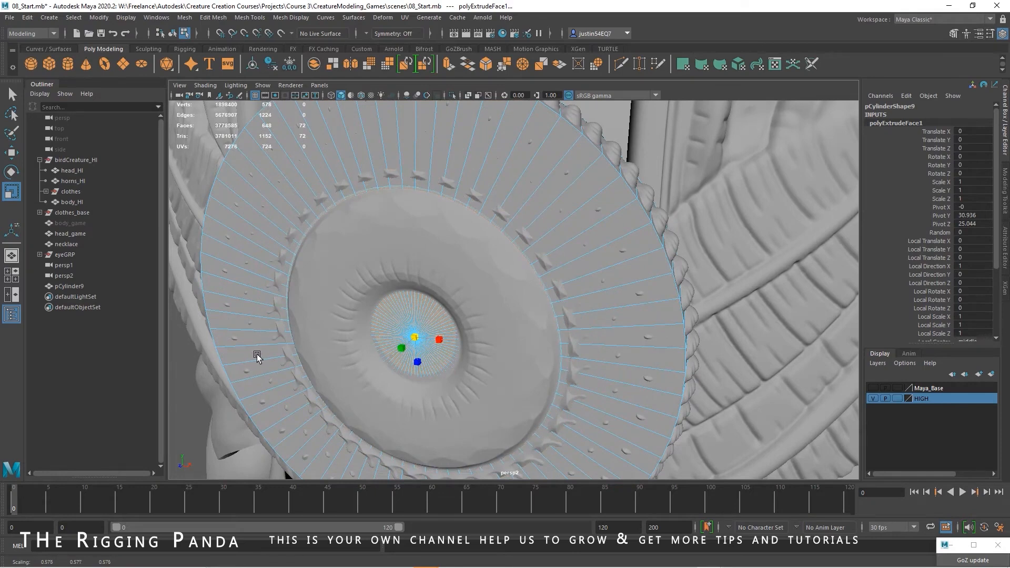
{"action": "scroll", "coordinate": [486, 317], "scroll_direction": "up", "scroll_amount": 2}
{"action": "left_click_drag", "start_coordinate": [484, 318], "coordinate": [412, 352], "text": "alt"}
Step: Extrude the inner disc faces forward by about 0.45 with one division and scale them to 0.85 for a sloped edge
{"action": "key", "text": "ctrl+e"}
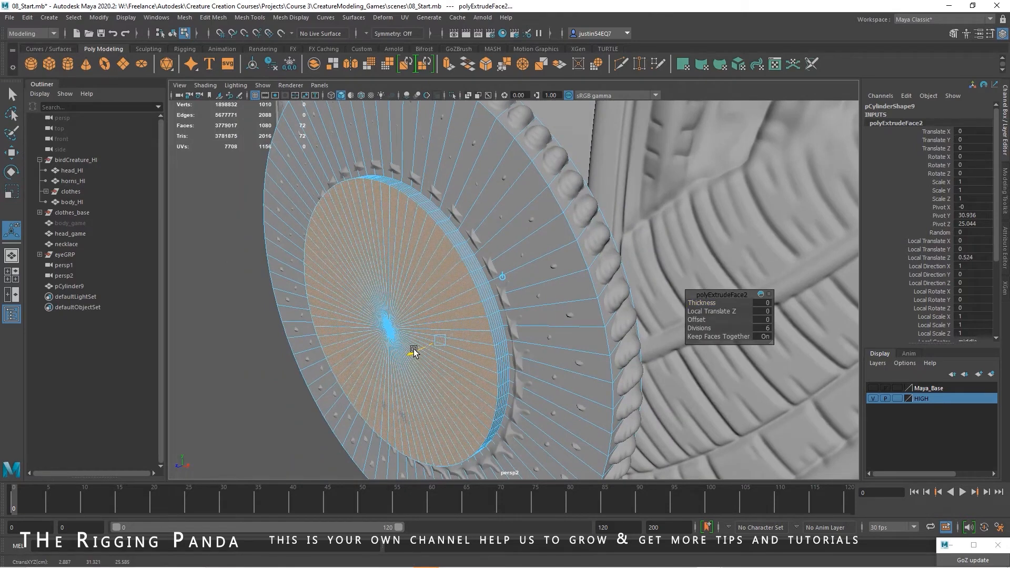
{"action": "left_click_drag", "start_coordinate": [699, 328], "coordinate": [664, 330]}
{"action": "mouse_move", "coordinate": [463, 323]}
{"action": "left_mouse_down", "text": "alt"}
{"action": "mouse_move", "coordinate": [505, 311]}
{"action": "mouse_move", "coordinate": [478, 325]}
{"action": "left_mouse_up", "text": "alt"}
{"action": "left_click", "coordinate": [516, 330]}
{"action": "left_click", "coordinate": [535, 263]}
{"action": "left_click_drag", "start_coordinate": [415, 289], "coordinate": [406, 289], "text": "alt"}
{"action": "left_click", "coordinate": [404, 286]}
{"action": "left_click_drag", "start_coordinate": [406, 333], "coordinate": [370, 334]}
{"action": "scroll", "coordinate": [438, 348], "scroll_direction": "down", "scroll_amount": 3}
{"action": "left_click_drag", "start_coordinate": [438, 347], "coordinate": [529, 348], "text": "alt"}
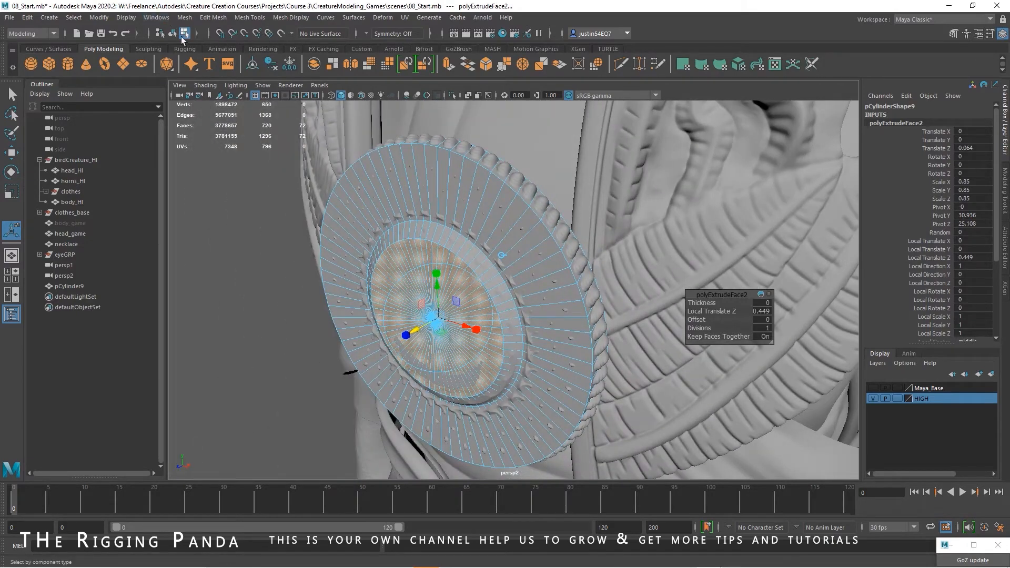
Step: Return to object selection, switch to face components and select the loop of side faces around the cylinder's outer rim
{"action": "left_click", "coordinate": [175, 34]}
{"action": "scroll", "coordinate": [469, 282], "scroll_direction": "up", "scroll_amount": 3}
{"action": "middle_click_drag", "start_coordinate": [516, 241], "coordinate": [490, 268], "text": "alt"}
{"action": "left_click_drag", "start_coordinate": [489, 268], "coordinate": [447, 263], "text": "alt"}
{"action": "right_click_drag", "start_coordinate": [444, 240], "coordinate": [443, 267]}
{"action": "left_click", "coordinate": [449, 238]}
{"action": "double_click", "coordinate": [463, 258]}
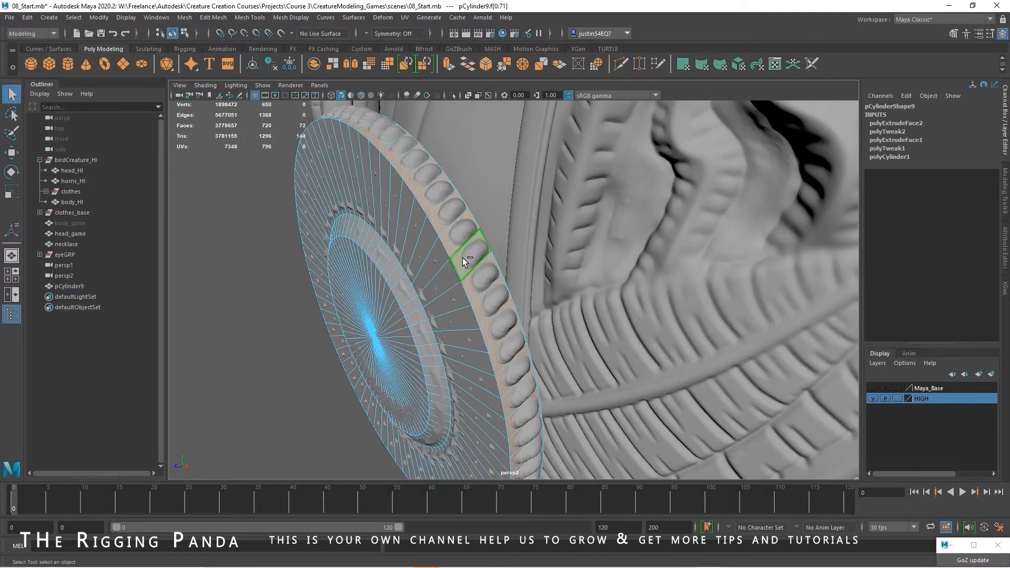
{"action": "left_click_drag", "start_coordinate": [457, 302], "coordinate": [512, 279], "text": "alt"}
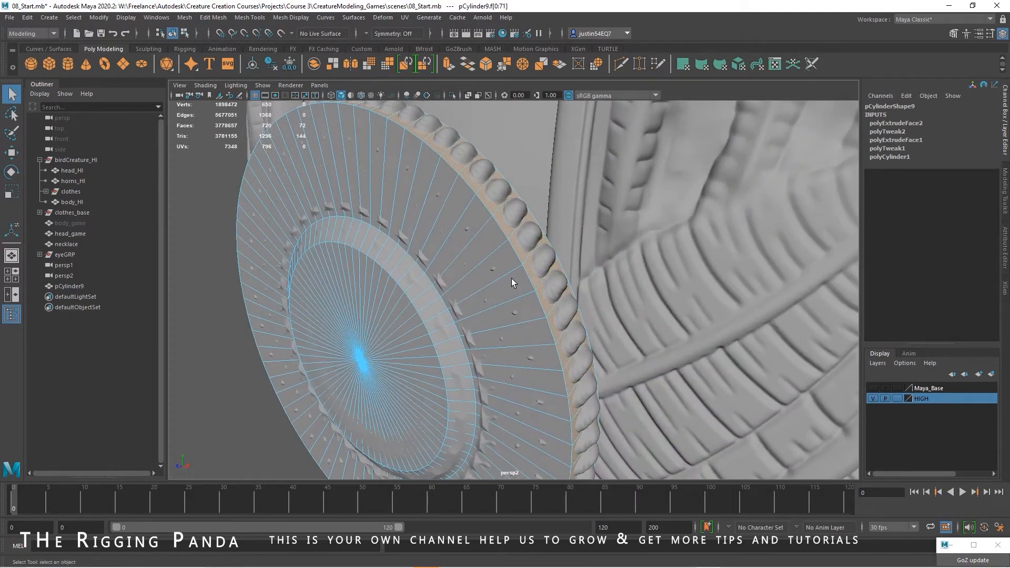
Step: Extrude the cylinder's selected outer rim faces individually with a thickness of 0.33 and one division
{"action": "key", "text": "ctrl+e"}
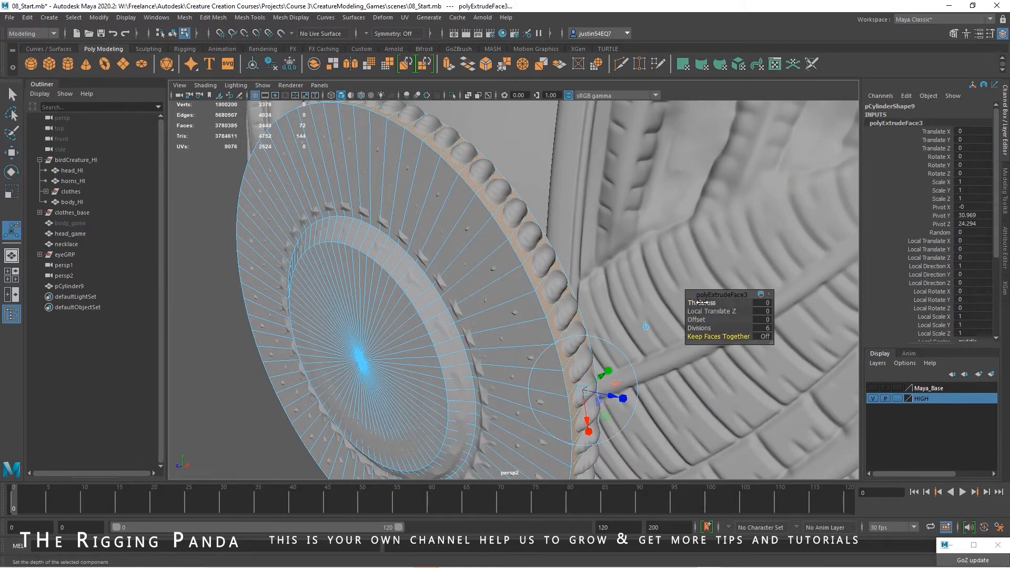
{"action": "left_click_drag", "start_coordinate": [702, 304], "coordinate": [703, 304]}
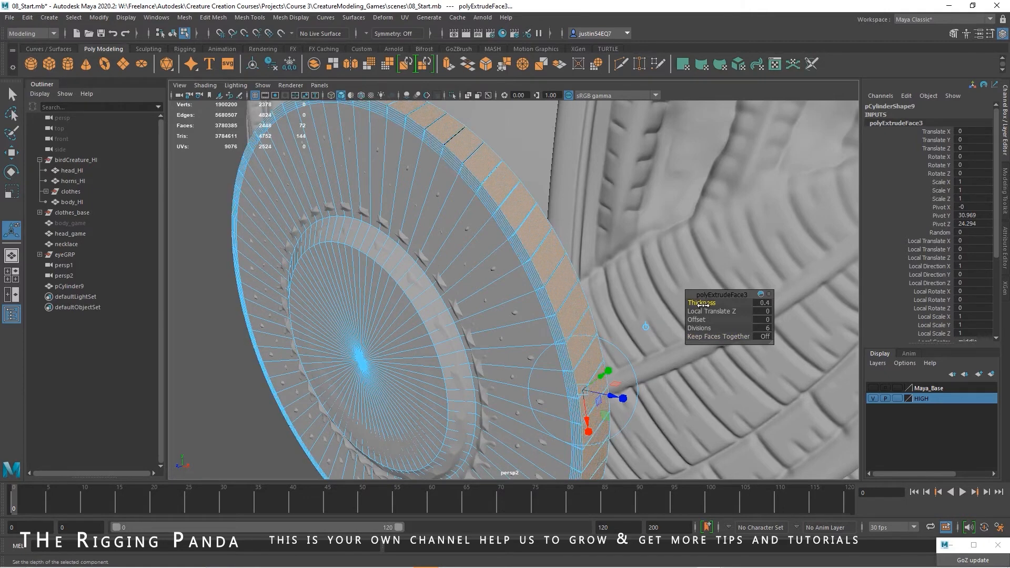
{"action": "left_click", "coordinate": [763, 303]}
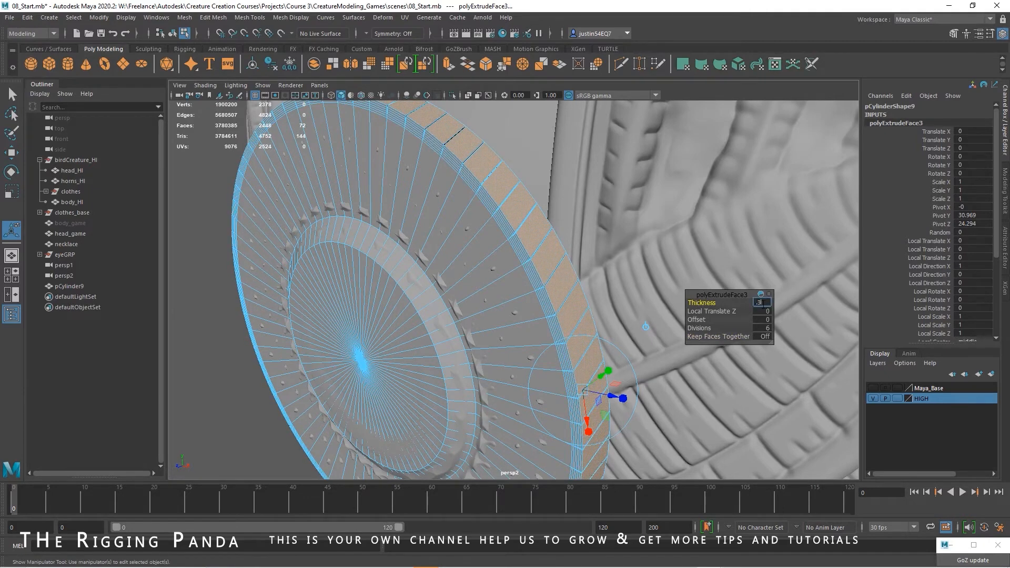
{"action": "type", "text": ".35"}
{"action": "key", "text": "Return"}
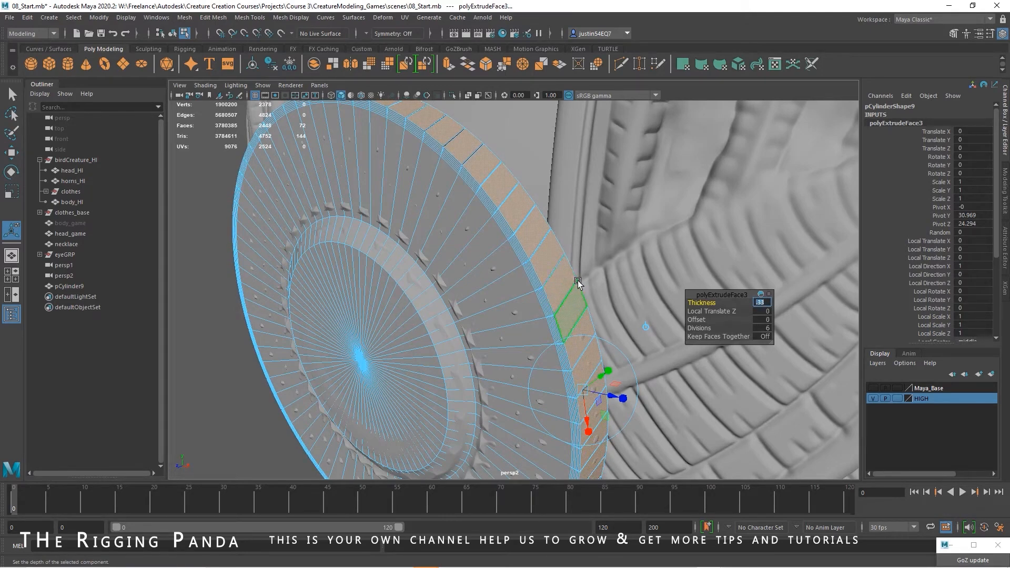
{"action": "left_click_drag", "start_coordinate": [703, 329], "coordinate": [558, 304]}
{"action": "middle_click_drag", "start_coordinate": [558, 305], "coordinate": [522, 313], "text": "alt"}
{"action": "left_click_drag", "start_coordinate": [521, 314], "coordinate": [545, 323], "text": "alt"}
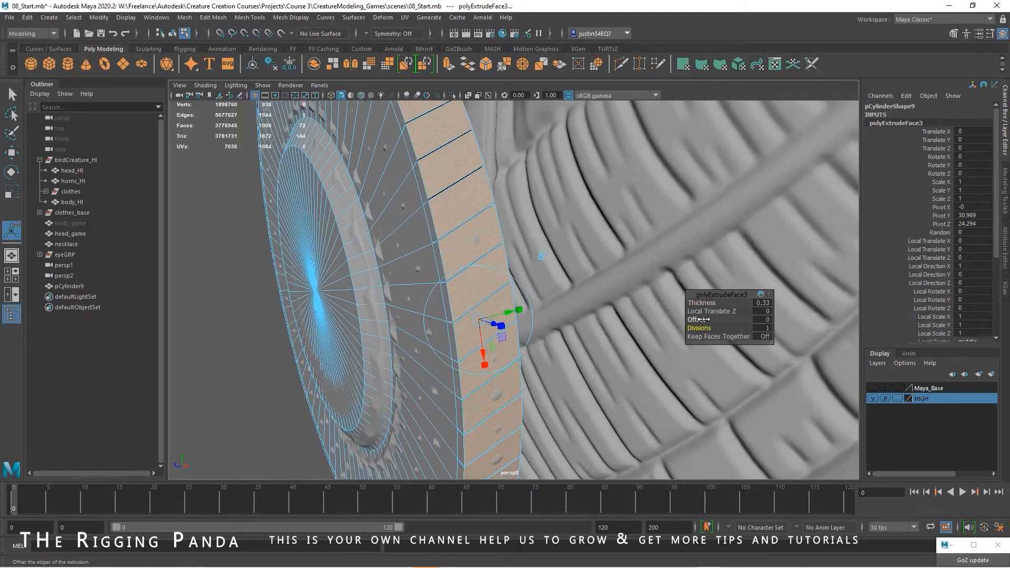
Step: Try an offset of 0.1 on the rim extrusion, then set it to 0.2 to taper the individual teeth
{"action": "left_click_drag", "start_coordinate": [704, 319], "coordinate": [684, 319]}
{"action": "type", "text": ".1"}
{"action": "key", "text": "Return"}
{"action": "right_click_drag", "start_coordinate": [469, 311], "coordinate": [405, 305], "text": "alt"}
{"action": "left_click_drag", "start_coordinate": [406, 304], "coordinate": [579, 284], "text": "alt"}
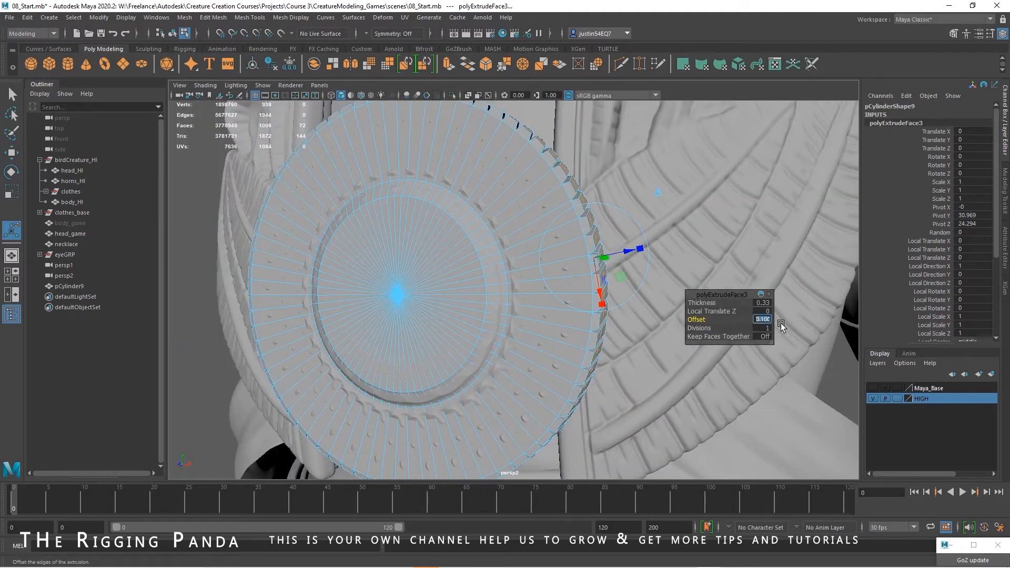
{"action": "type", "text": "2"}
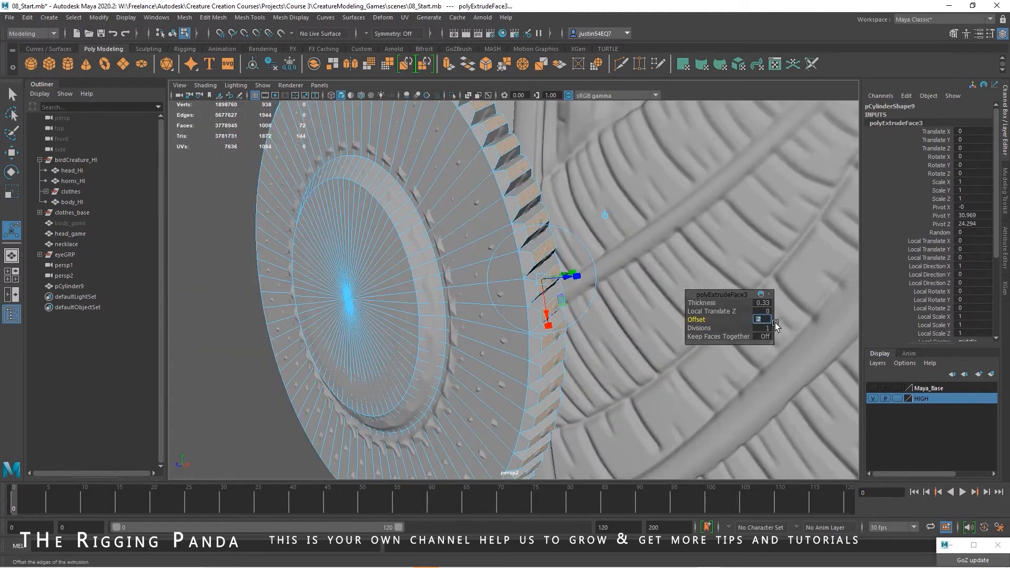
{"action": "key", "text": "Return"}
{"action": "left_click_drag", "start_coordinate": [536, 219], "coordinate": [581, 176], "text": "alt"}
Step: Return to object selection and isolate the medallion cylinder in the viewport
{"action": "left_click", "coordinate": [172, 33]}
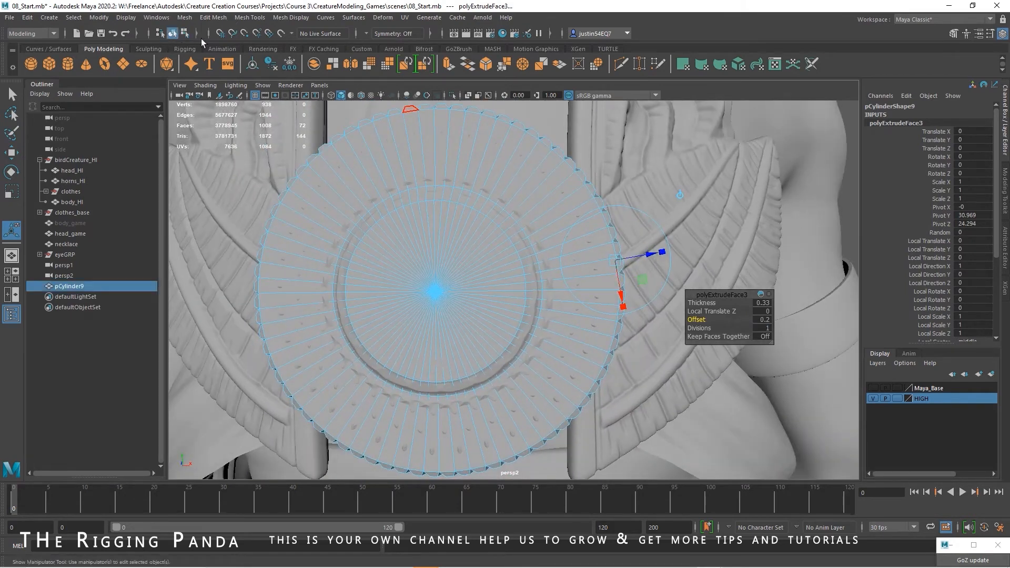
{"action": "scroll", "coordinate": [494, 241], "scroll_direction": "down", "scroll_amount": 4}
{"action": "left_click_drag", "start_coordinate": [555, 330], "coordinate": [525, 329], "text": "alt"}
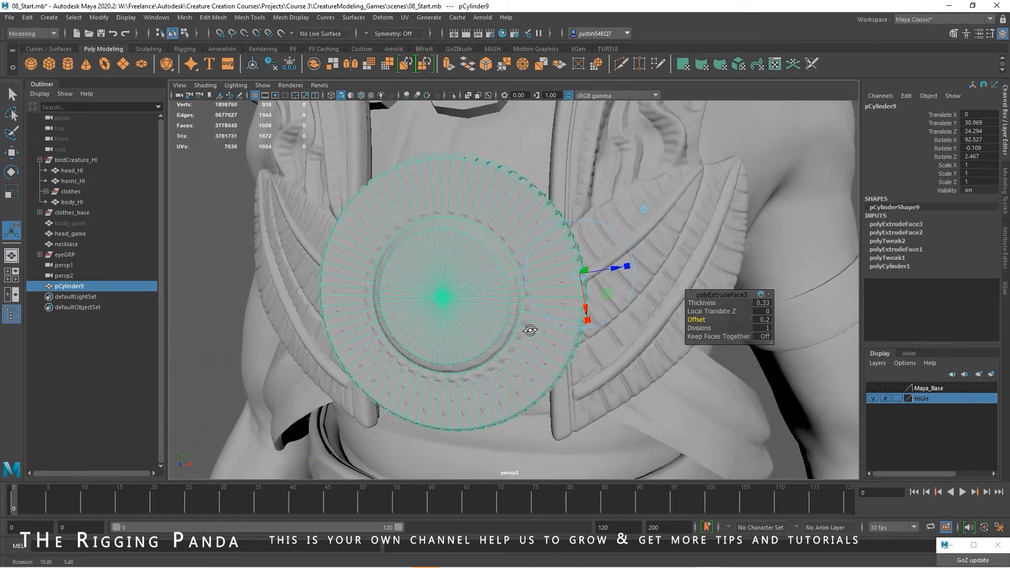
{"action": "left_click", "coordinate": [263, 86]}
{"action": "mouse_move", "coordinate": [274, 104]}
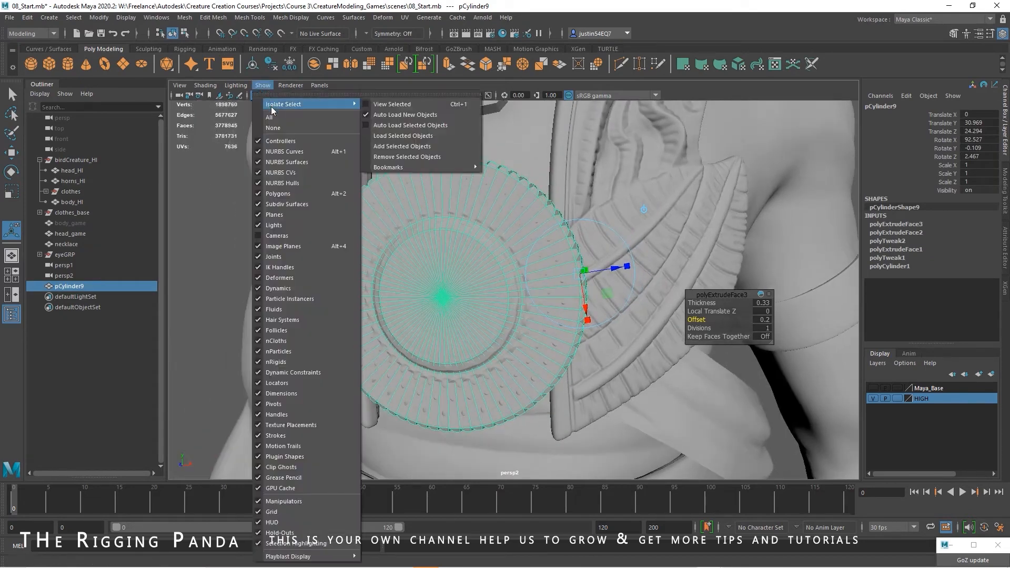
{"action": "left_click", "coordinate": [396, 105]}
{"action": "left_click_drag", "start_coordinate": [430, 289], "coordinate": [474, 264], "text": "alt"}
{"action": "right_click_drag", "start_coordinate": [442, 199], "coordinate": [422, 316], "text": "alt"}
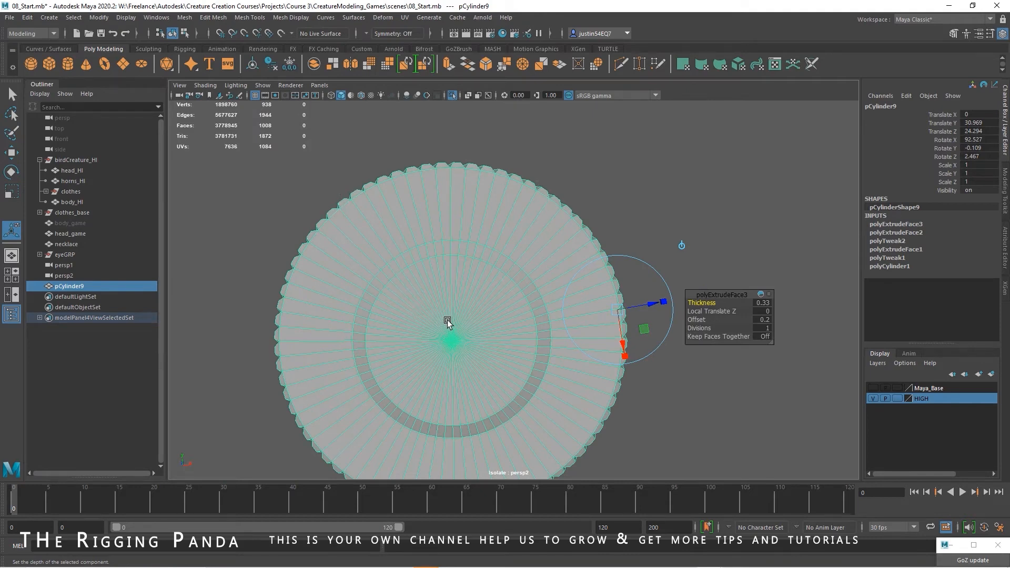
Step: Switch to vertices and merge the topmost neighbouring pair on the outer edge of the sloped ring, and the matching pair on its inner edge
{"action": "scroll", "coordinate": [505, 266], "scroll_direction": "up", "scroll_amount": 5}
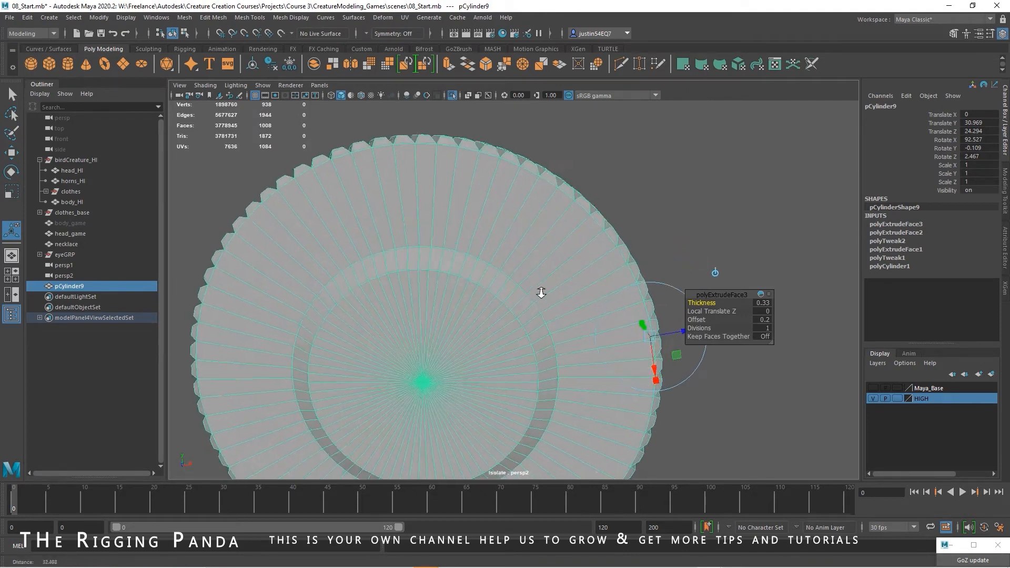
{"action": "scroll", "coordinate": [413, 237], "scroll_direction": "up", "scroll_amount": 4}
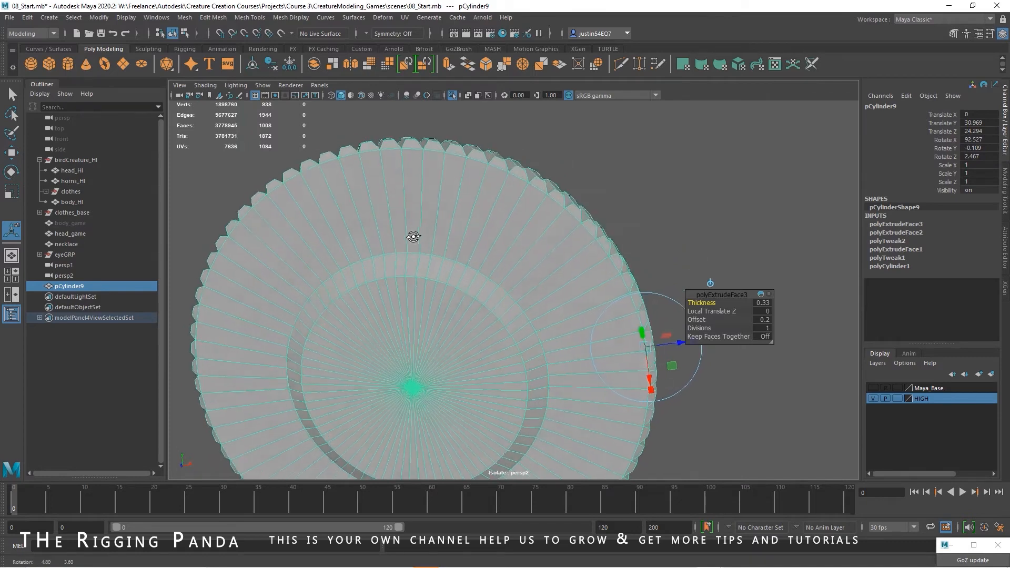
{"action": "right_click", "coordinate": [413, 235]}
{"action": "left_click", "coordinate": [382, 238]}
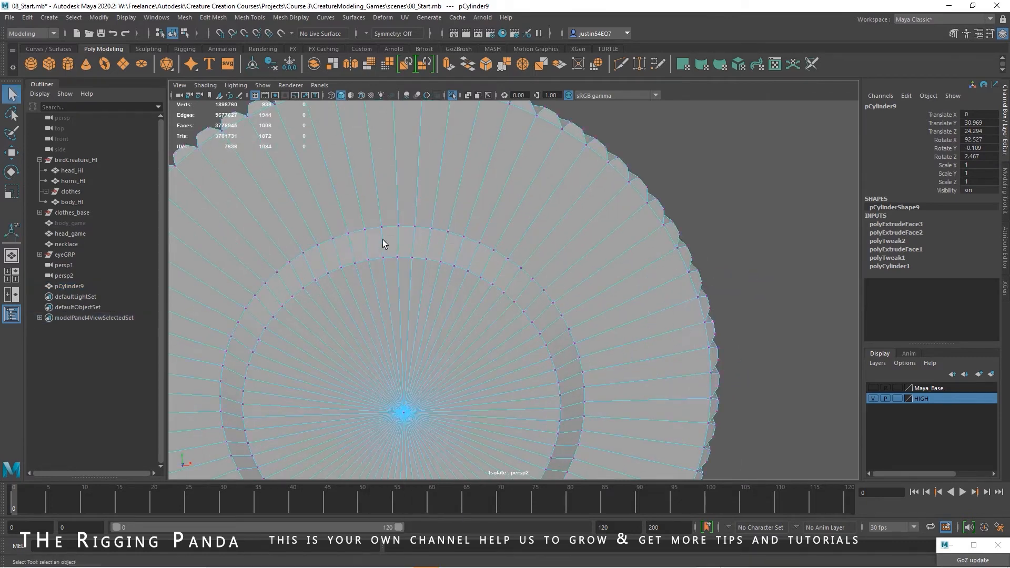
{"action": "left_click", "coordinate": [415, 229]}
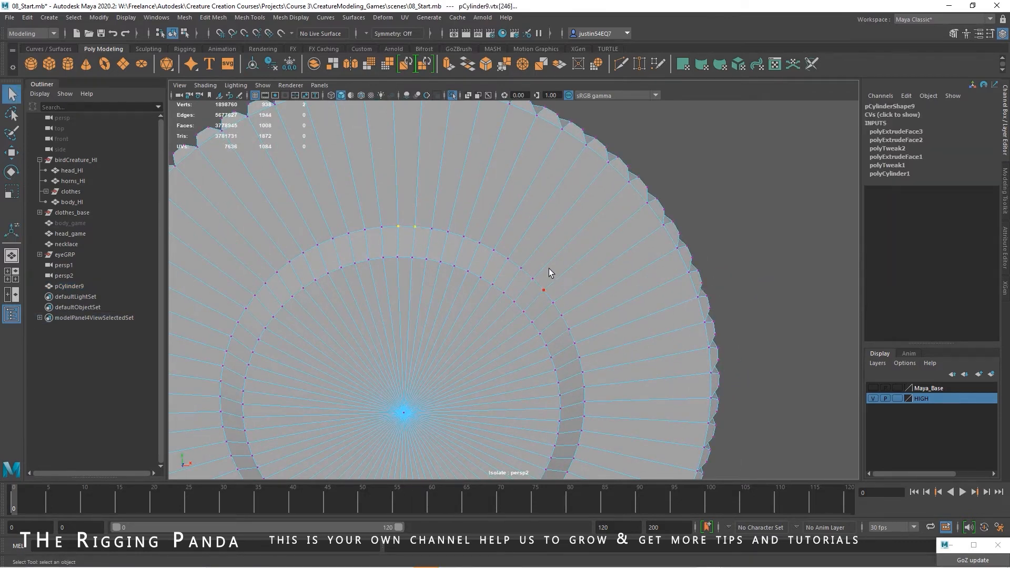
{"action": "left_click", "coordinate": [215, 17]}
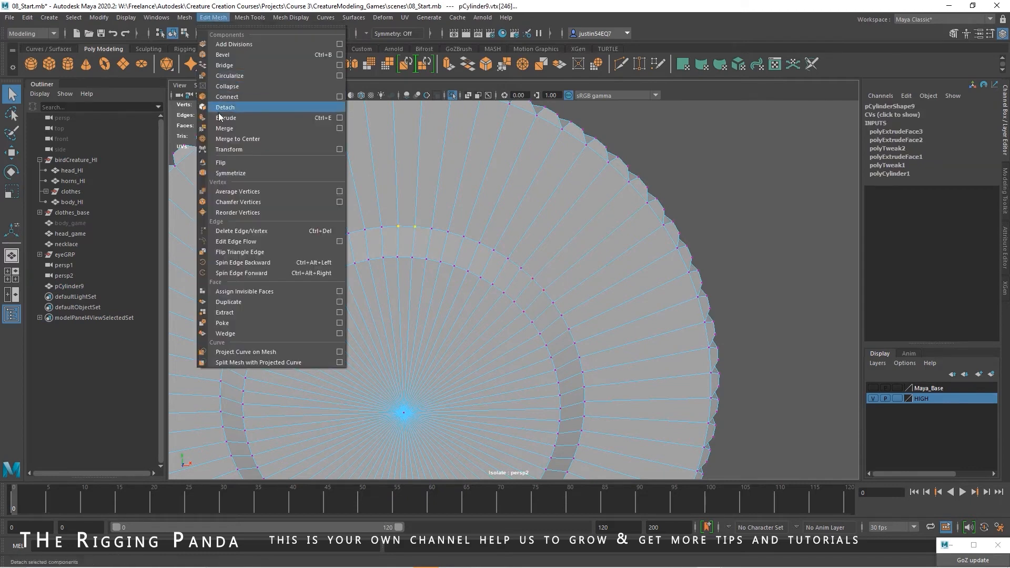
{"action": "left_click", "coordinate": [226, 129]}
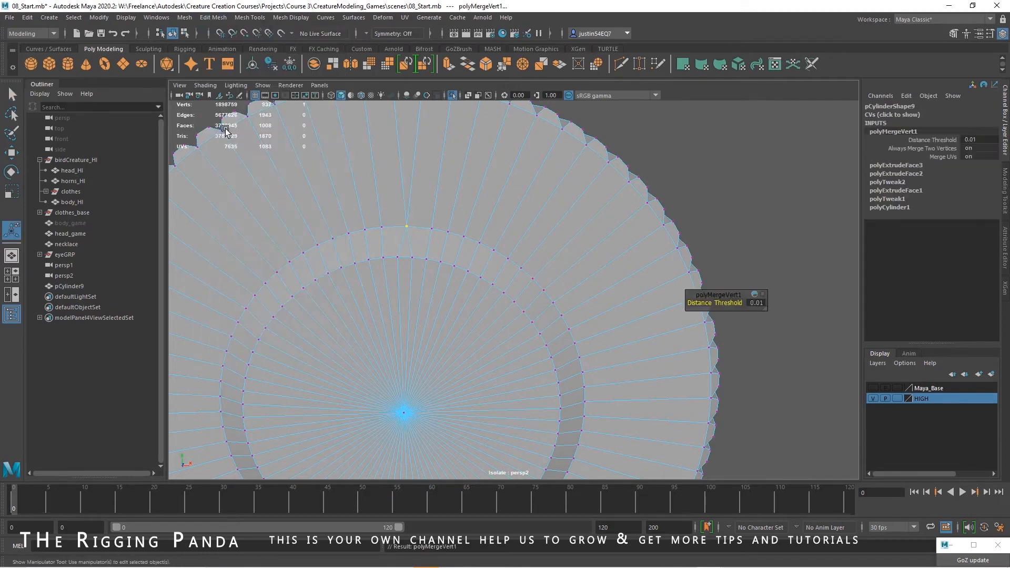
{"action": "left_click", "coordinate": [414, 259]}
{"action": "left_click", "coordinate": [398, 258], "text": "shift"}
{"action": "key", "text": "g"}
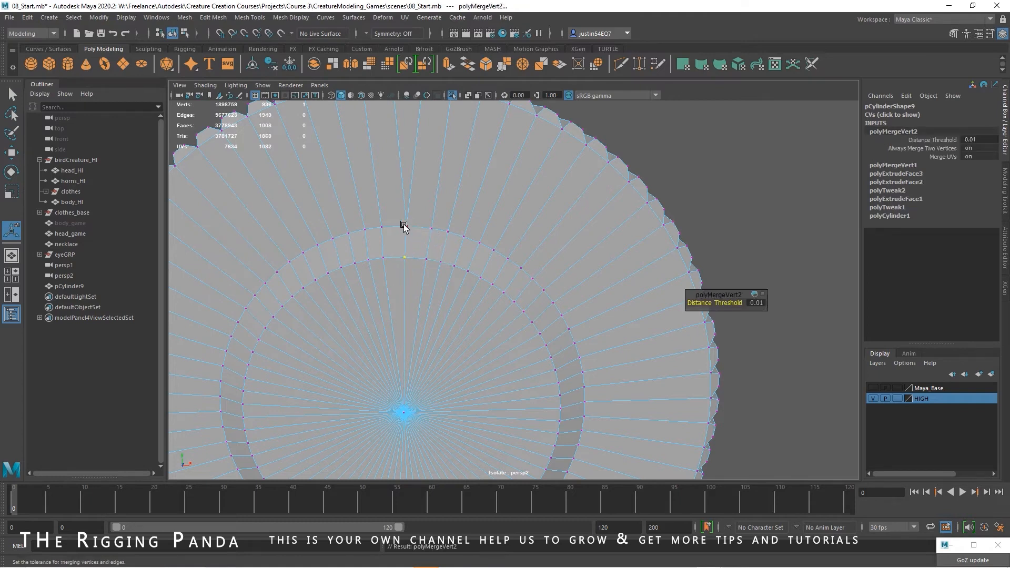
Step: Merge the next two neighbouring vertex pairs clockwise from the top on both the outer and inner edges of the sloped ring
{"action": "left_click", "coordinate": [431, 229]}
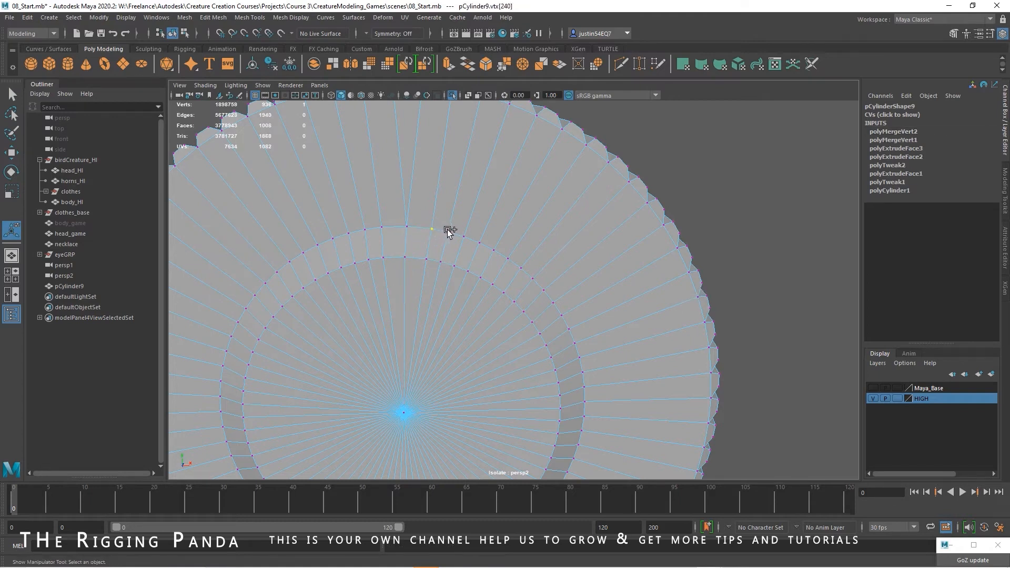
{"action": "left_click", "coordinate": [448, 231], "text": "shift"}
{"action": "key", "text": "g"}
{"action": "left_click", "coordinate": [440, 259]}
{"action": "left_click", "coordinate": [427, 259], "text": "shift"}
{"action": "key", "text": "g"}
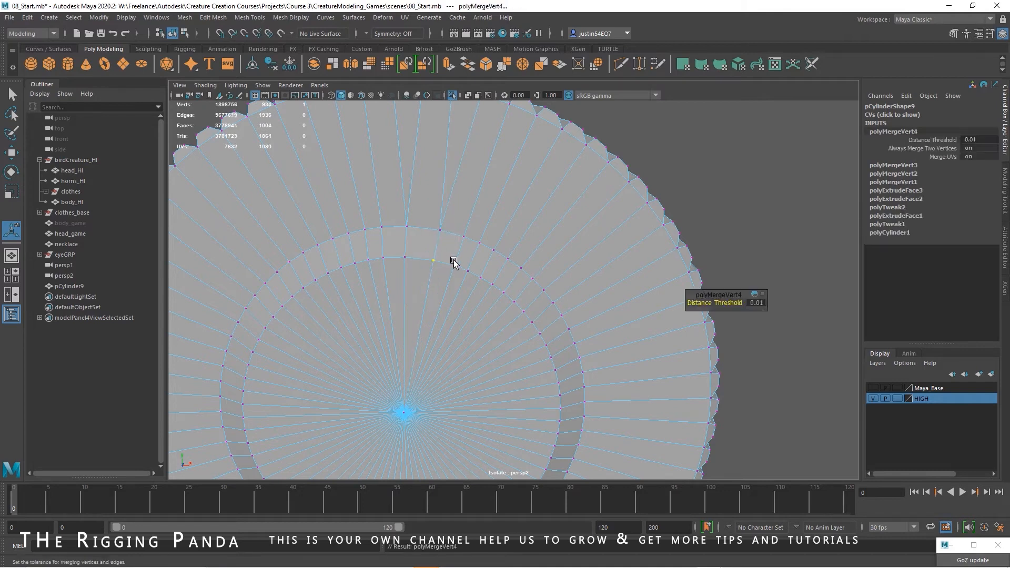
{"action": "left_click", "coordinate": [466, 235]}
{"action": "left_click", "coordinate": [456, 266]}
{"action": "left_click", "coordinate": [468, 271], "text": "shift"}
{"action": "key", "text": "g"}
Step: Continue clockwise around the sloped ring, merging the fourth and fifth vertex pairs on its outer and inner edges
{"action": "left_click", "coordinate": [494, 250]}
{"action": "left_click", "coordinate": [509, 259], "text": "shift"}
{"action": "key", "text": "g"}
{"action": "left_click", "coordinate": [481, 277]}
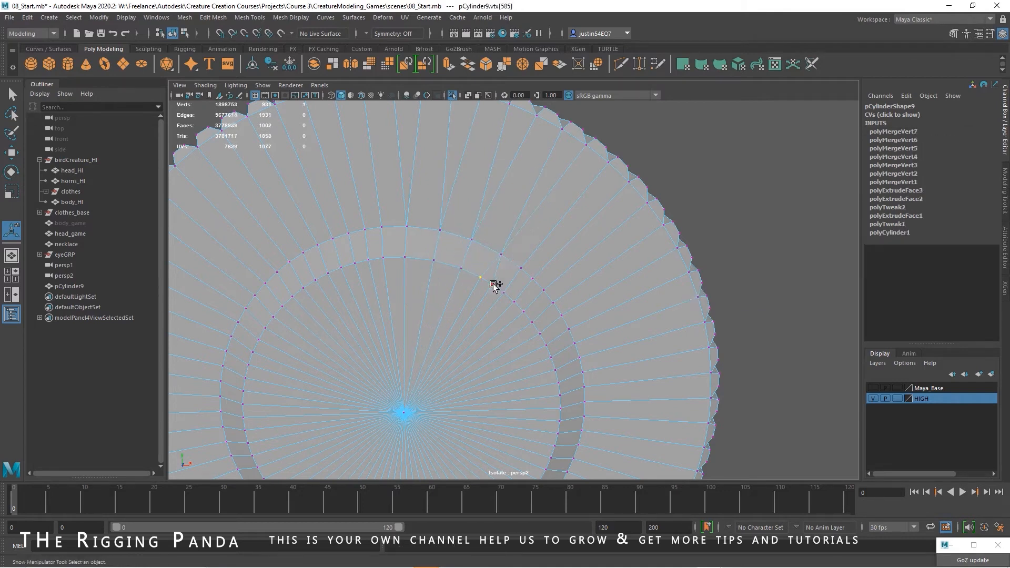
{"action": "left_click", "coordinate": [493, 284], "text": "shift"}
{"action": "key", "text": "g"}
{"action": "left_click", "coordinate": [521, 268]}
{"action": "left_click", "coordinate": [533, 279], "text": "shift"}
{"action": "key", "text": "g"}
{"action": "left_click", "coordinate": [504, 293]}
{"action": "left_click", "coordinate": [514, 301], "text": "shift"}
{"action": "key", "text": "g"}
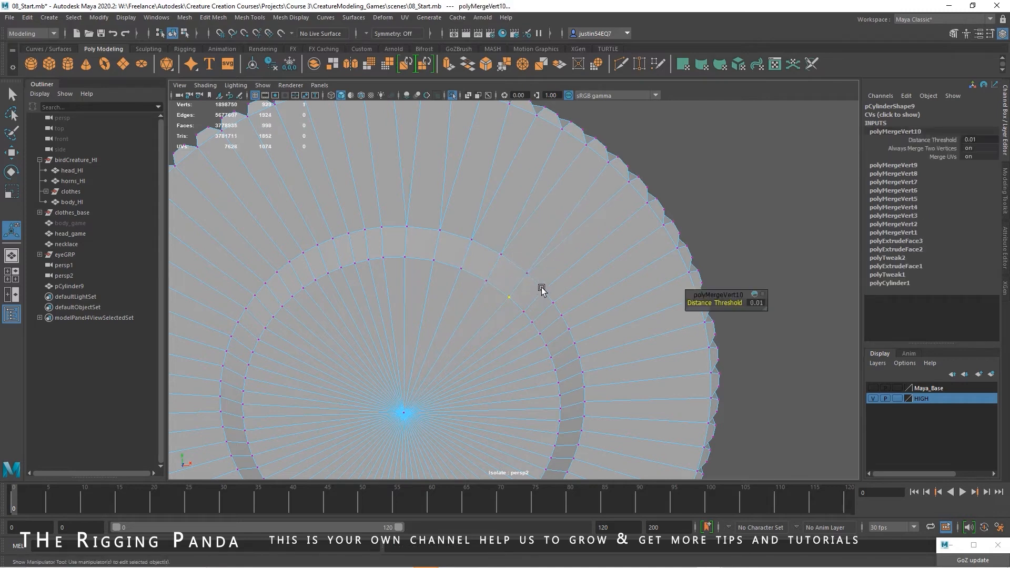
Step: Merge the sixth vertex pair clockwise from the top on each edge of the sloped ring
{"action": "left_click", "coordinate": [542, 289]}
{"action": "left_click", "coordinate": [554, 303], "text": "shift"}
{"action": "key", "text": "g"}
{"action": "left_click", "coordinate": [525, 314]}
{"action": "left_click", "coordinate": [533, 318], "text": "shift"}
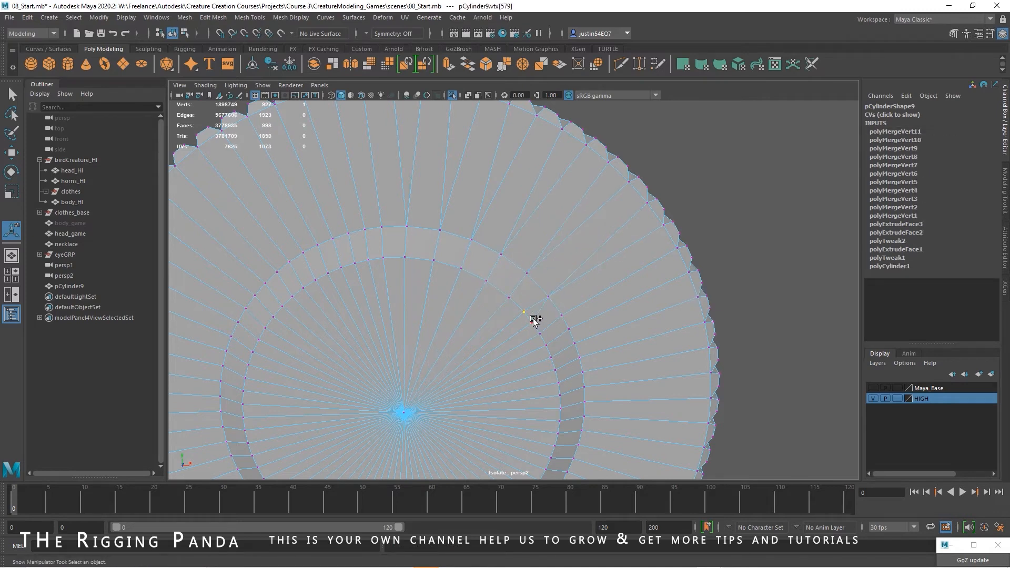
{"action": "key", "text": "g"}
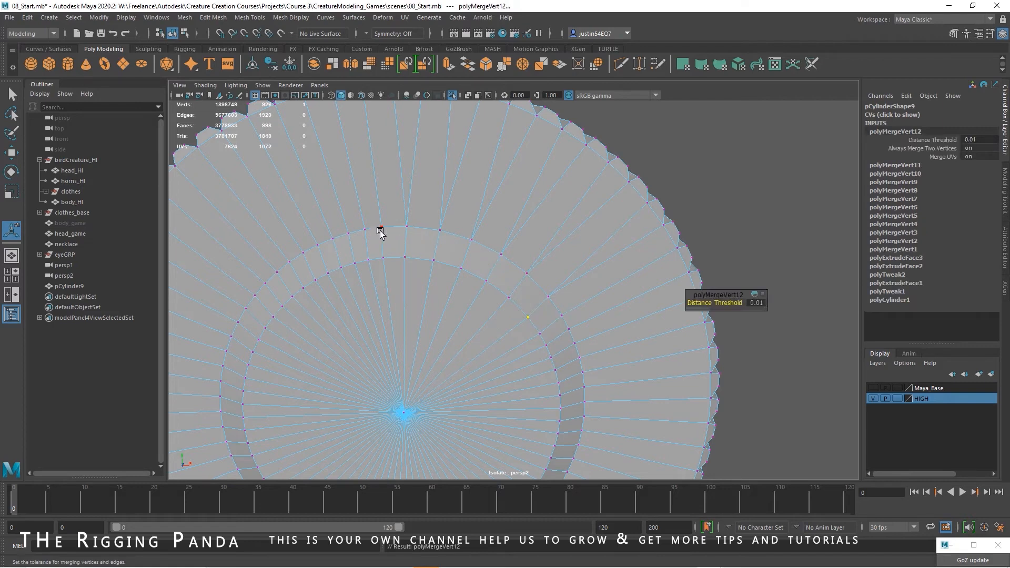
Step: Undo a faulty merge and merge the first vertex pairs counterclockwise from the top on both edges of the sloped ring
{"action": "left_click", "coordinate": [380, 231]}
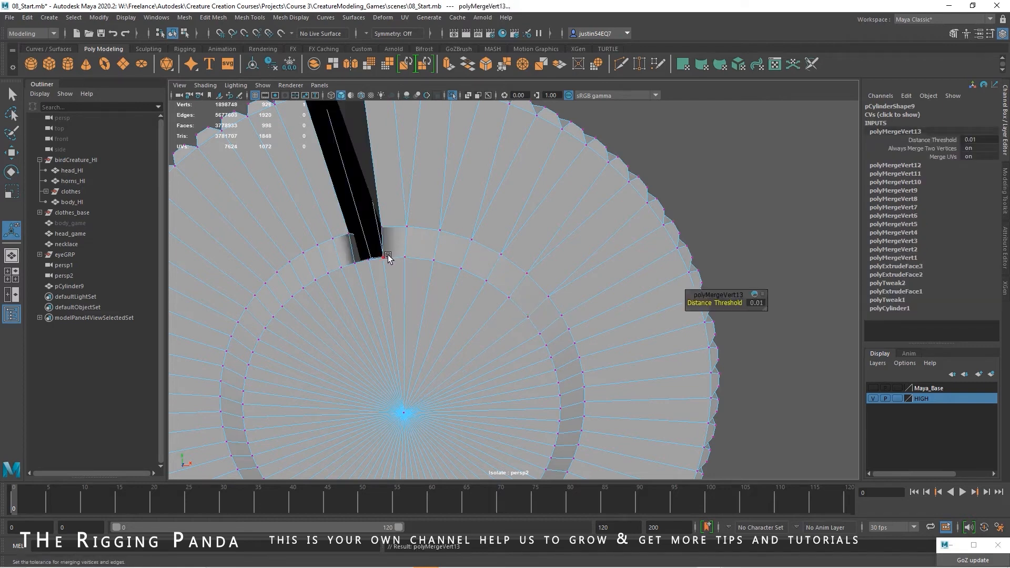
{"action": "key", "text": "ctrl+z"}
{"action": "left_click", "coordinate": [381, 229]}
{"action": "key", "text": "g"}
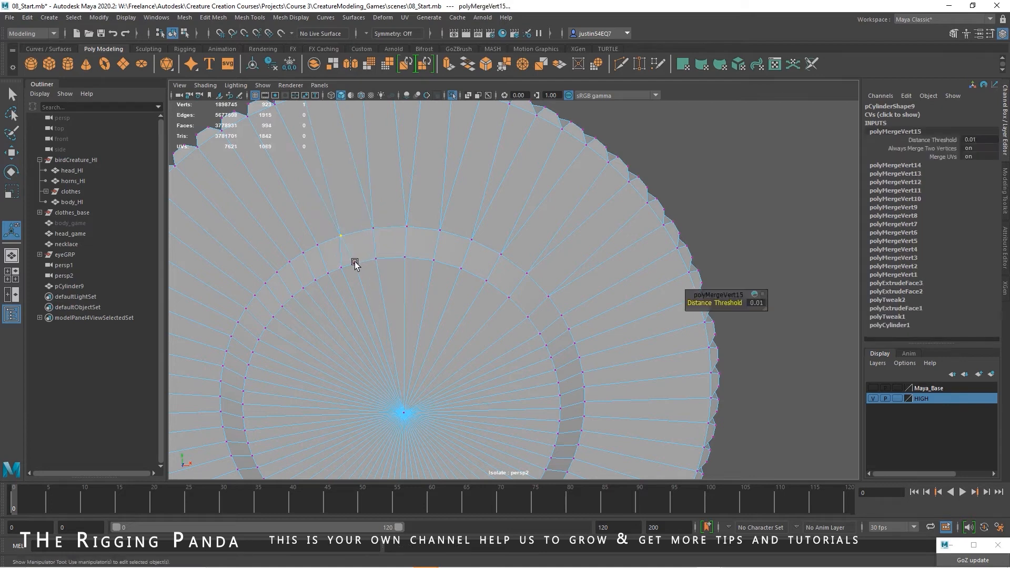
{"action": "left_click", "coordinate": [353, 263]}
{"action": "left_click", "coordinate": [343, 268], "text": "shift"}
{"action": "key", "text": "g"}
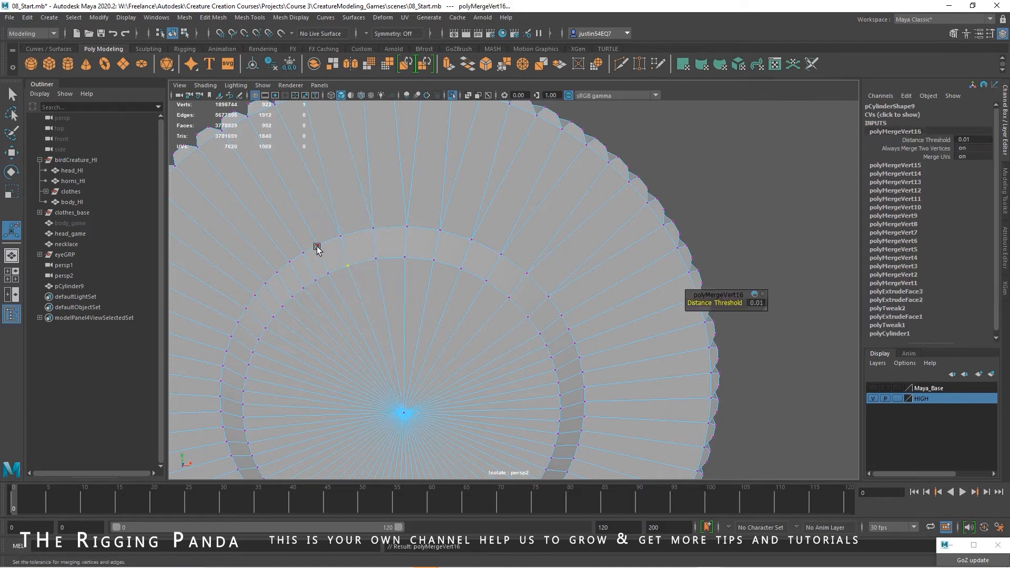
Step: Merge the remaining neighbouring vertex pairs around the sloped ring's outer and inner edges, halving the segments of the central disc
{"action": "middle_click_drag", "start_coordinate": [305, 251], "coordinate": [418, 255], "text": "alt"}
{"action": "key", "text": "g"}
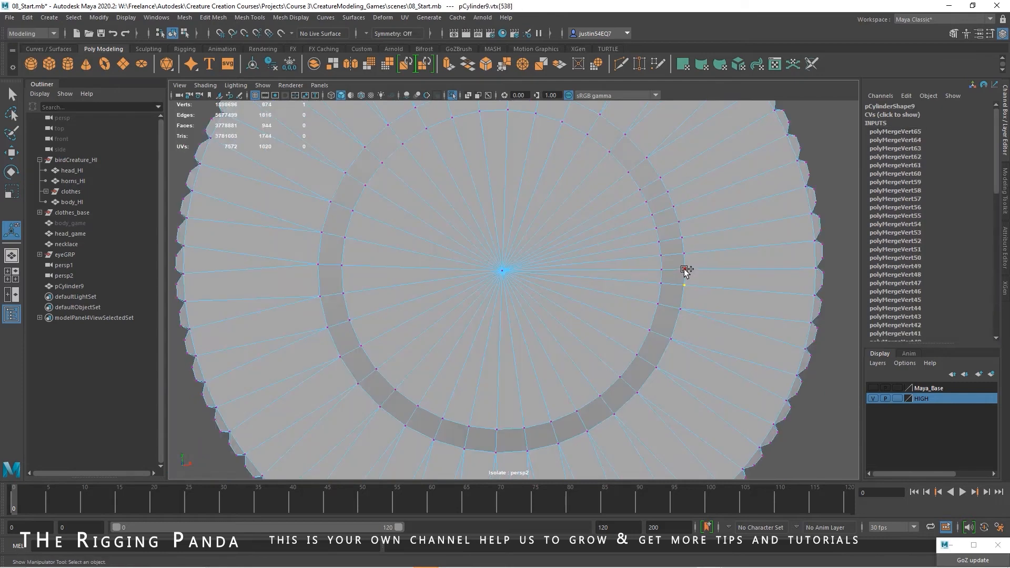
{"action": "key", "text": "g"}
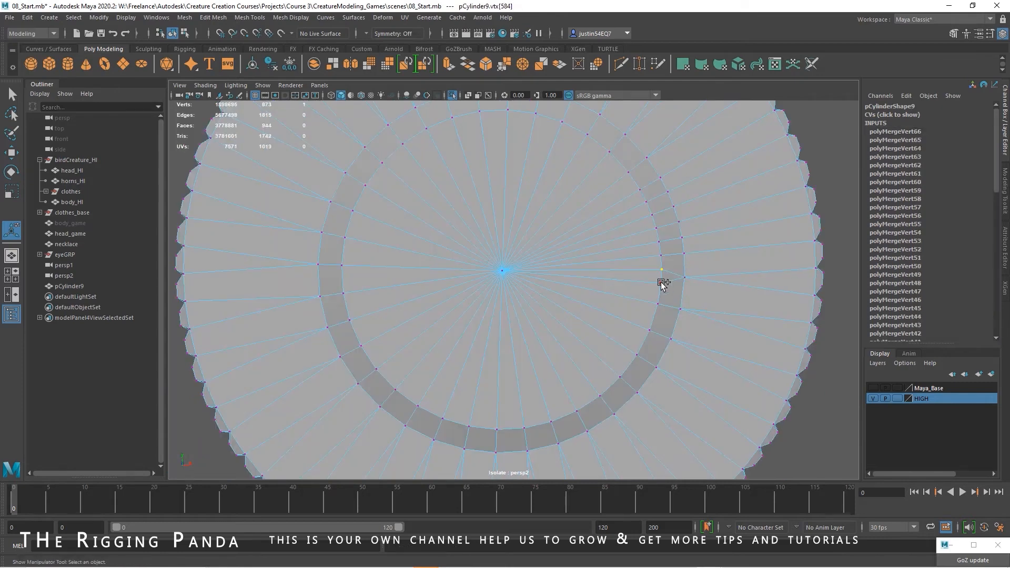
{"action": "key", "text": "g"}
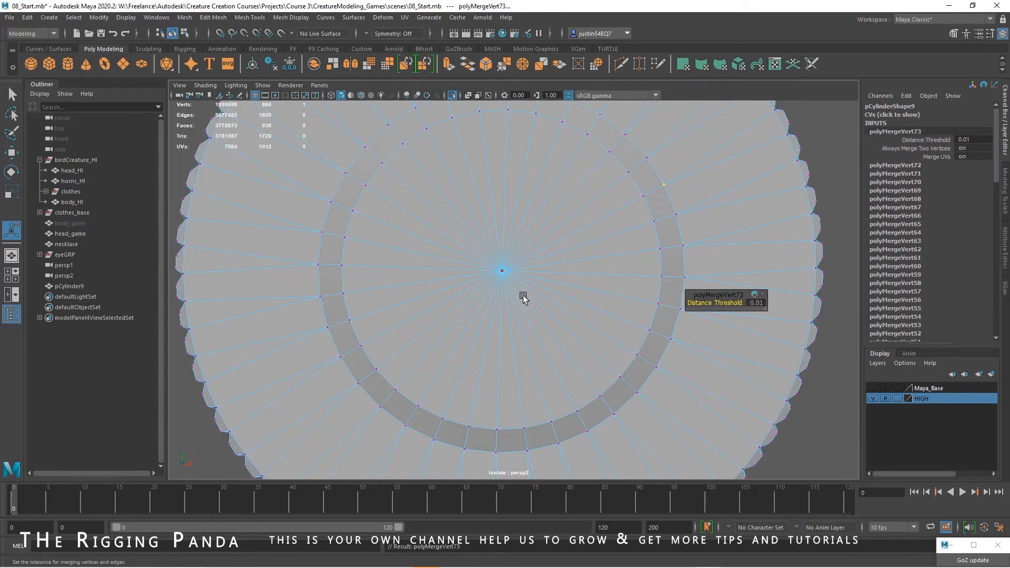
Step: Examine the medallion's reduced ring topology and toothed rim from several angles
{"action": "middle_click_drag", "start_coordinate": [588, 345], "coordinate": [515, 376], "text": "alt"}
{"action": "right_click_drag", "start_coordinate": [515, 377], "coordinate": [516, 350], "text": "alt"}
{"action": "left_click_drag", "start_coordinate": [516, 350], "coordinate": [469, 345], "text": "alt"}
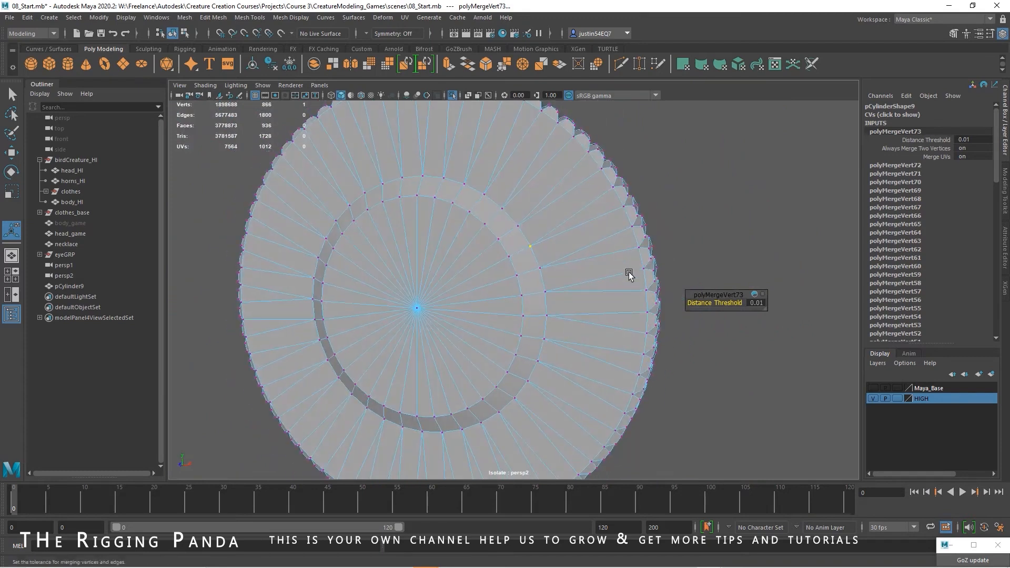
{"action": "left_click_drag", "start_coordinate": [578, 285], "coordinate": [562, 223], "text": "alt"}
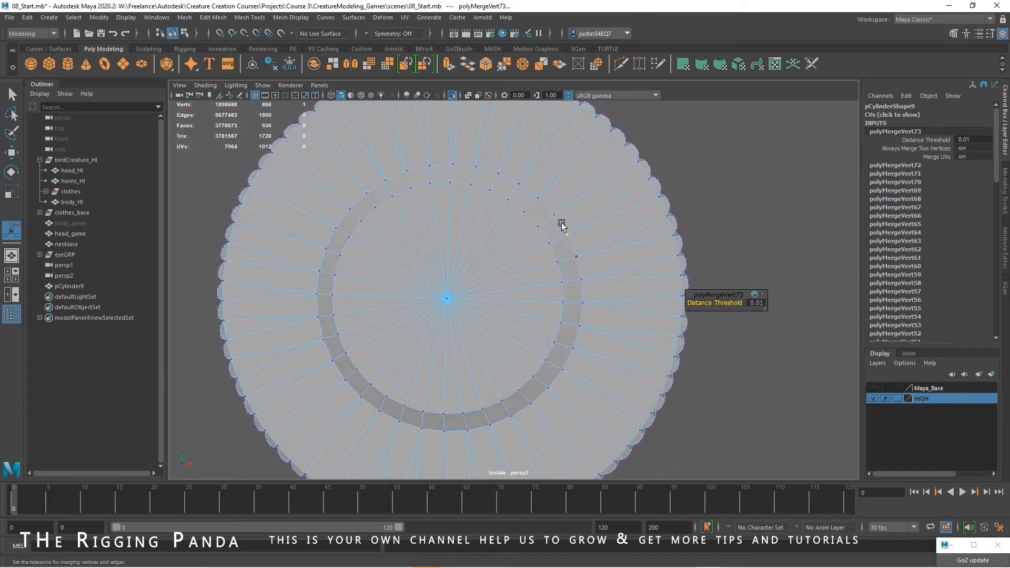
{"action": "left_click_drag", "start_coordinate": [544, 316], "coordinate": [496, 296], "text": "alt"}
{"action": "middle_click_drag", "start_coordinate": [500, 305], "coordinate": [532, 350], "text": "alt"}
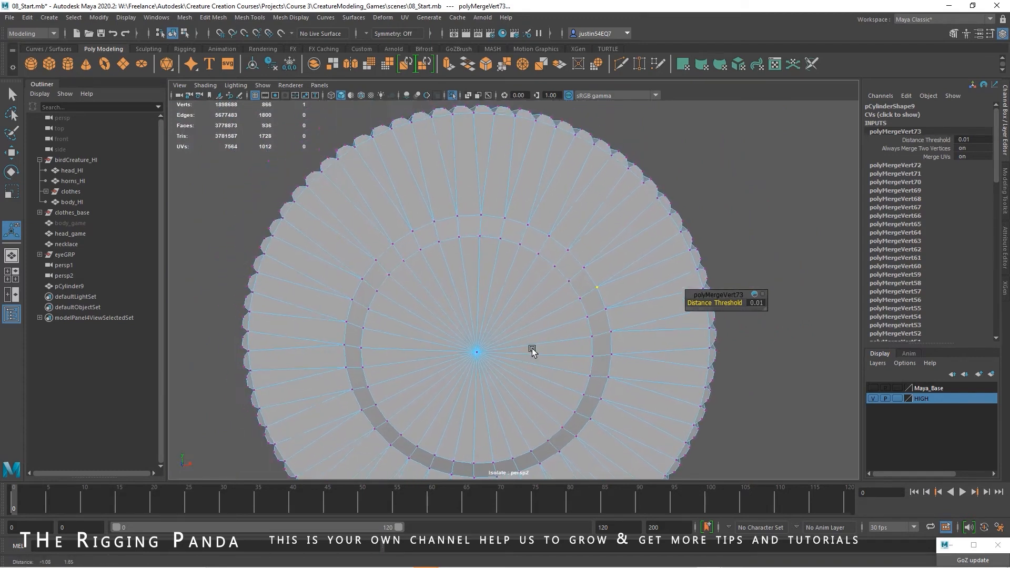
{"action": "right_click_drag", "start_coordinate": [531, 349], "coordinate": [553, 360], "text": "alt"}
{"action": "right_click_drag", "start_coordinate": [602, 310], "coordinate": [498, 316], "text": "alt"}
{"action": "left_click_drag", "start_coordinate": [499, 316], "coordinate": [544, 330], "text": "alt"}
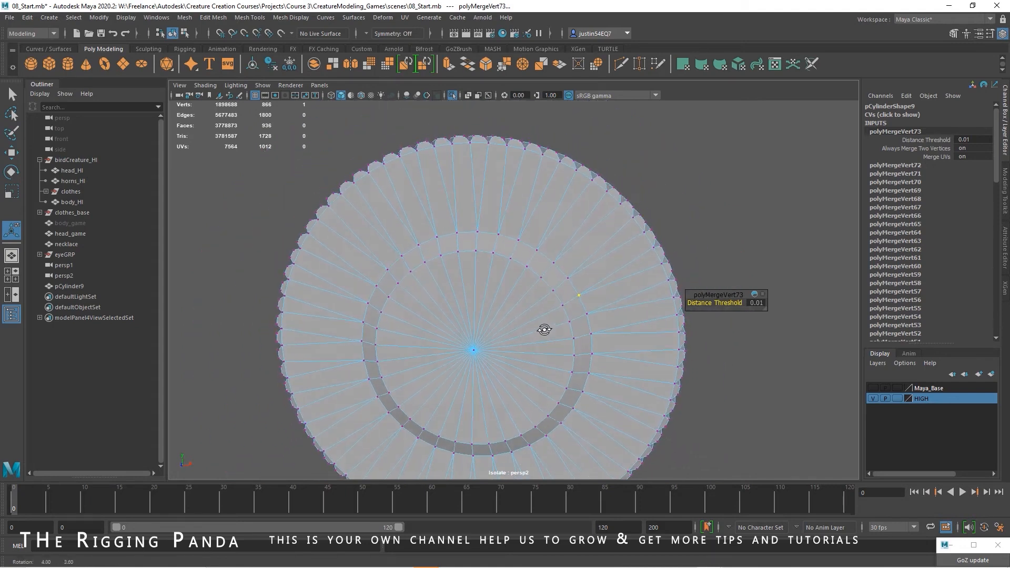
Step: Merge neighbouring vertex pairs along the upper-right quarter of the sloped ring's inner edge, working clockwise from the top
{"action": "left_click", "coordinate": [472, 250]}
{"action": "left_click", "coordinate": [493, 254], "text": "shift"}
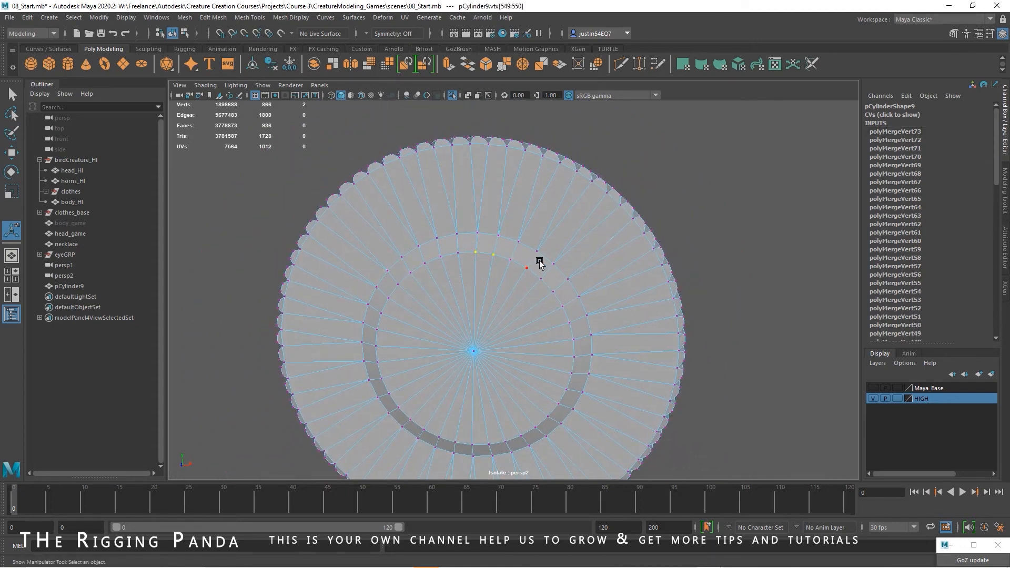
{"action": "left_click", "coordinate": [511, 260]}
{"action": "left_click", "coordinate": [527, 268], "text": "shift"}
{"action": "key", "text": "g"}
{"action": "left_click", "coordinate": [541, 278]}
{"action": "left_click", "coordinate": [553, 292], "text": "shift"}
{"action": "key", "text": "g"}
{"action": "left_click", "coordinate": [565, 308]}
{"action": "left_click", "coordinate": [570, 322], "text": "shift"}
Step: Merge the next neighbouring vertex pairs along the lower half of the sloped ring's inner edge
{"action": "left_click", "coordinate": [564, 390], "text": "shift"}
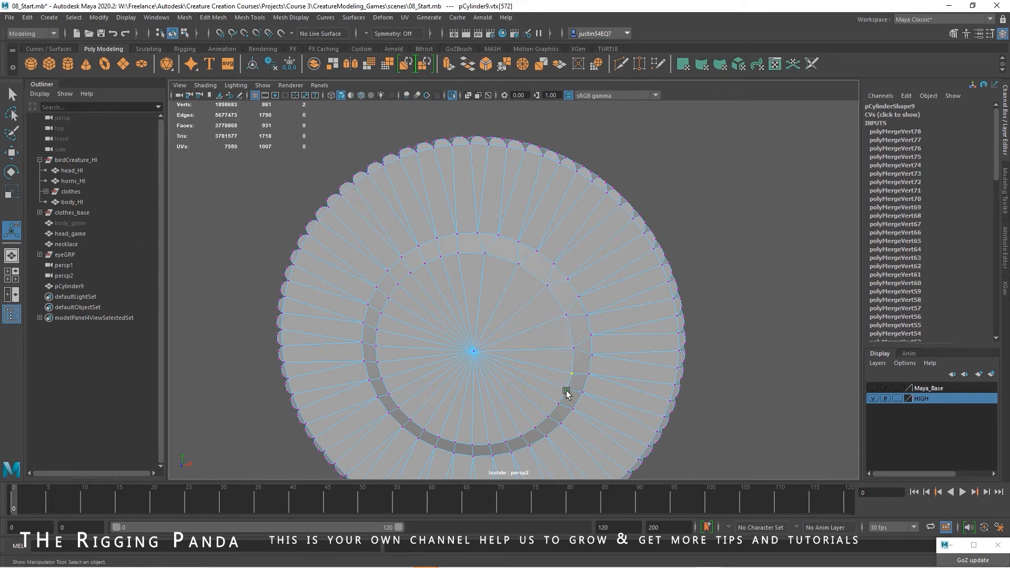
{"action": "key", "text": "g"}
{"action": "left_click", "coordinate": [560, 404]}
{"action": "left_click", "coordinate": [549, 416], "text": "shift"}
{"action": "key", "text": "g"}
{"action": "left_click", "coordinate": [530, 424]}
{"action": "key", "text": "g"}
Step: Merge the remaining vertex pairs up the left side of the sloped ring's inner edge, back to the top
{"action": "left_click", "coordinate": [379, 361]}
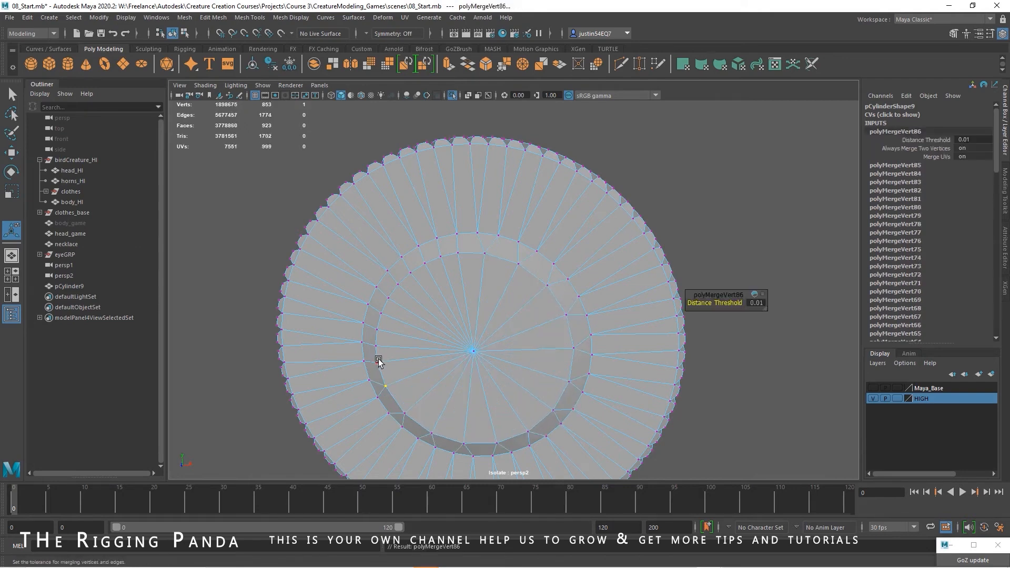
{"action": "left_click", "coordinate": [379, 350], "text": "shift"}
{"action": "key", "text": "g"}
{"action": "left_click", "coordinate": [379, 319]}
{"action": "left_click", "coordinate": [388, 307], "text": "shift"}
{"action": "key", "text": "g"}
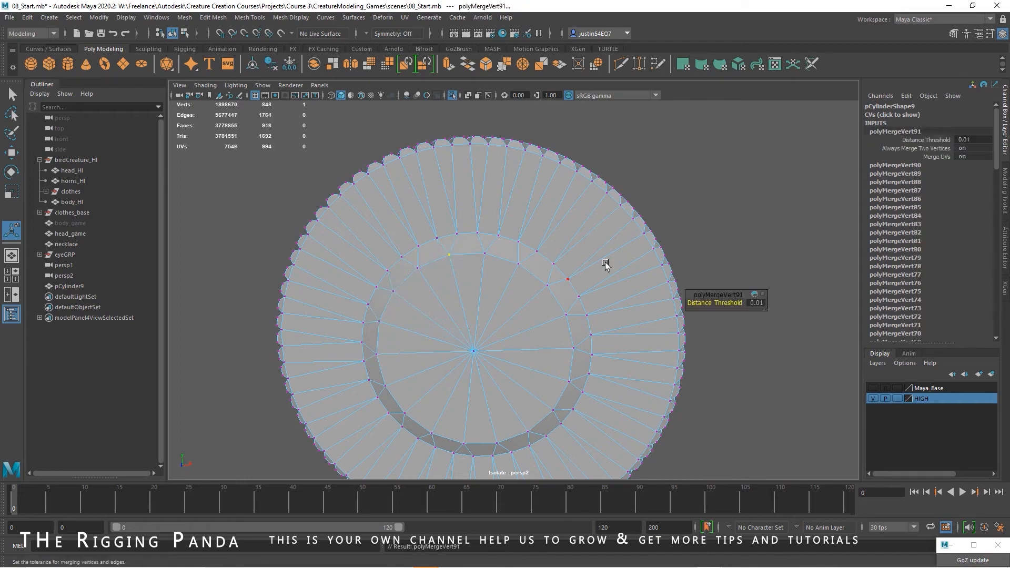
Step: Try merging neighbouring vertex pairs along the upper part of the sloped ring's outer edge, and undo these merges
{"action": "left_click_drag", "start_coordinate": [563, 325], "coordinate": [538, 266], "text": "alt"}
{"action": "left_click_drag", "start_coordinate": [513, 220], "coordinate": [546, 248]}
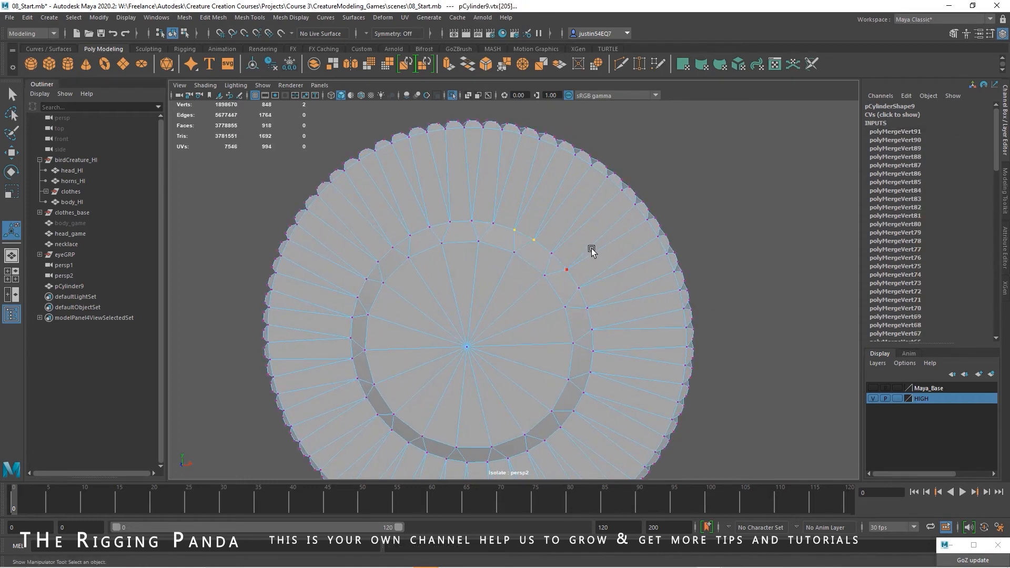
{"action": "key", "text": "g"}
{"action": "left_click_drag", "start_coordinate": [493, 223], "coordinate": [429, 227]}
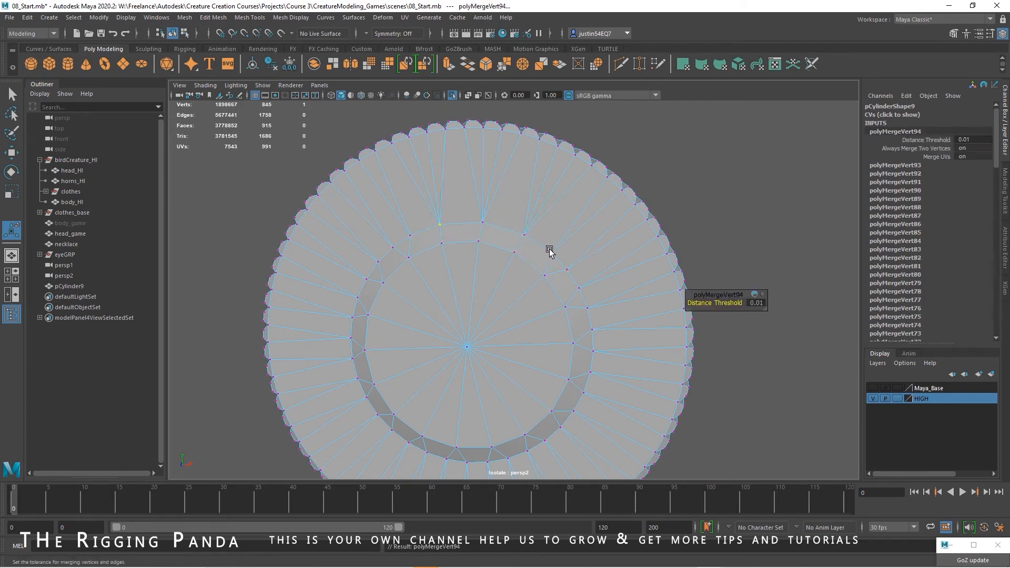
{"action": "key", "text": "ctrl+z"}
{"action": "key", "text": "ctrl+z"}
{"action": "key", "text": "ctrl+z"}
{"action": "key", "text": "ctrl+z"}
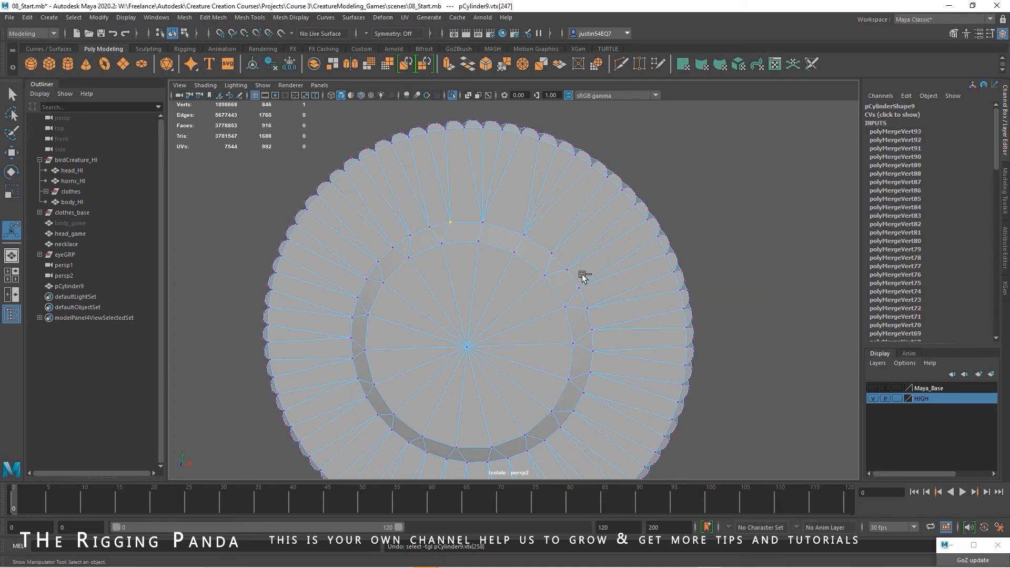
{"action": "key", "text": "ctrl+z"}
Step: Return the medallion to object selection and delete its construction history
{"action": "scroll", "coordinate": [400, 258], "scroll_direction": "up", "scroll_amount": 2}
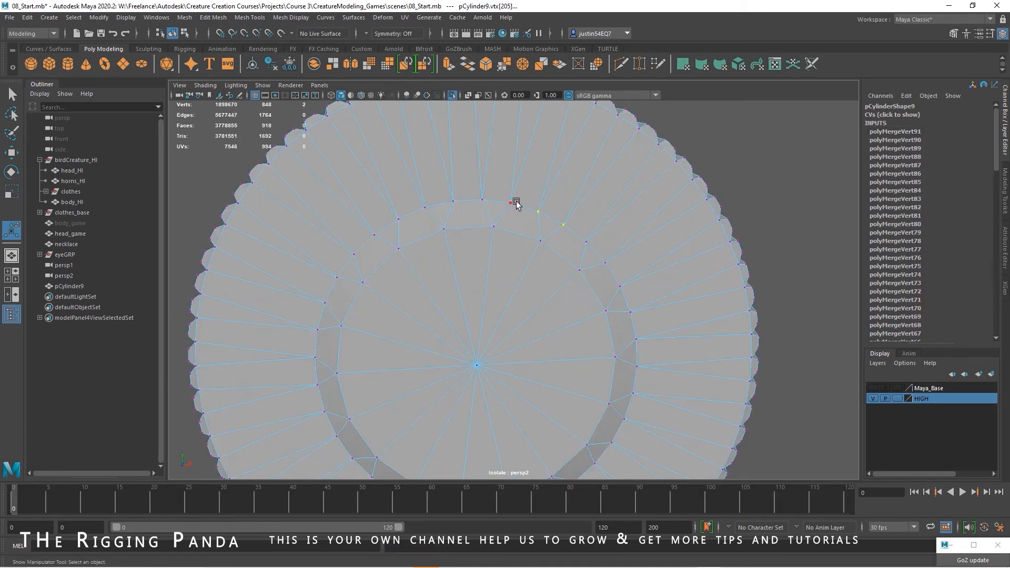
{"action": "scroll", "coordinate": [541, 354], "scroll_direction": "down", "scroll_amount": 5}
{"action": "left_click_drag", "start_coordinate": [541, 355], "coordinate": [505, 337], "text": "alt"}
{"action": "left_click", "coordinate": [185, 34]}
{"action": "left_click", "coordinate": [173, 33]}
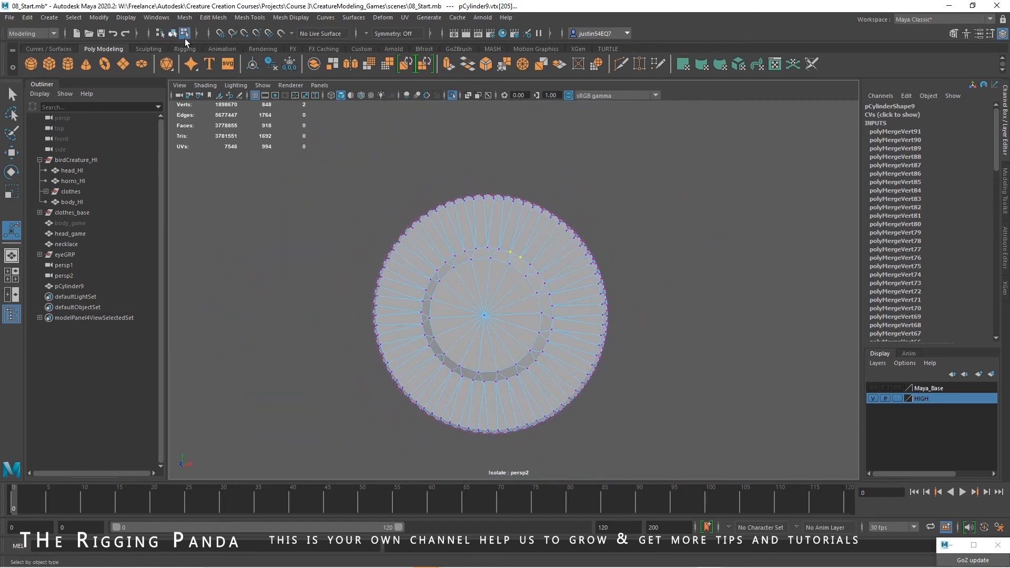
{"action": "scroll", "coordinate": [433, 187], "scroll_direction": "down", "scroll_amount": 2}
{"action": "left_click", "coordinate": [27, 17]}
{"action": "mouse_move", "coordinate": [73, 141]}
{"action": "left_click", "coordinate": [190, 138]}
Step: Turn off the isolated view to show the whole character around the medallion, and clear the selection
{"action": "left_click", "coordinate": [453, 95]}
{"action": "mouse_move", "coordinate": [655, 281]}
{"action": "right_mouse_down", "text": "alt"}
{"action": "mouse_move", "coordinate": [613, 281]}
{"action": "mouse_move", "coordinate": [659, 290]}
{"action": "right_mouse_up", "text": "alt"}
{"action": "left_click", "coordinate": [255, 254]}
{"action": "left_click_drag", "start_coordinate": [494, 296], "coordinate": [512, 287], "text": "alt"}
Step: Soften the edge normals of the medallion and return to object selection
{"action": "left_click", "coordinate": [468, 204]}
{"action": "left_click_drag", "start_coordinate": [387, 163], "coordinate": [344, 172], "text": "alt"}
{"action": "left_click", "coordinate": [213, 19]}
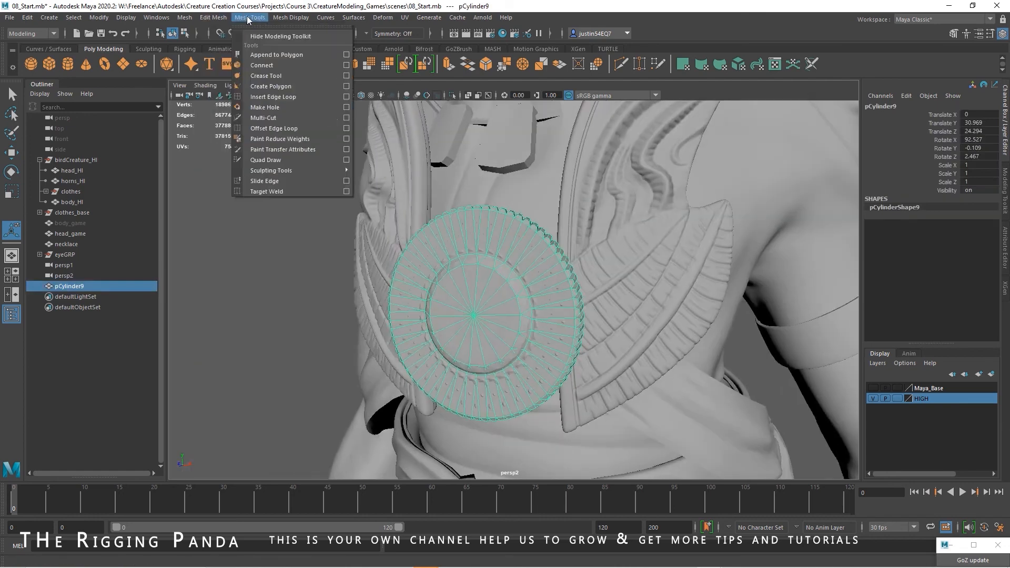
{"action": "mouse_move", "coordinate": [290, 19]}
{"action": "left_click", "coordinate": [294, 107]}
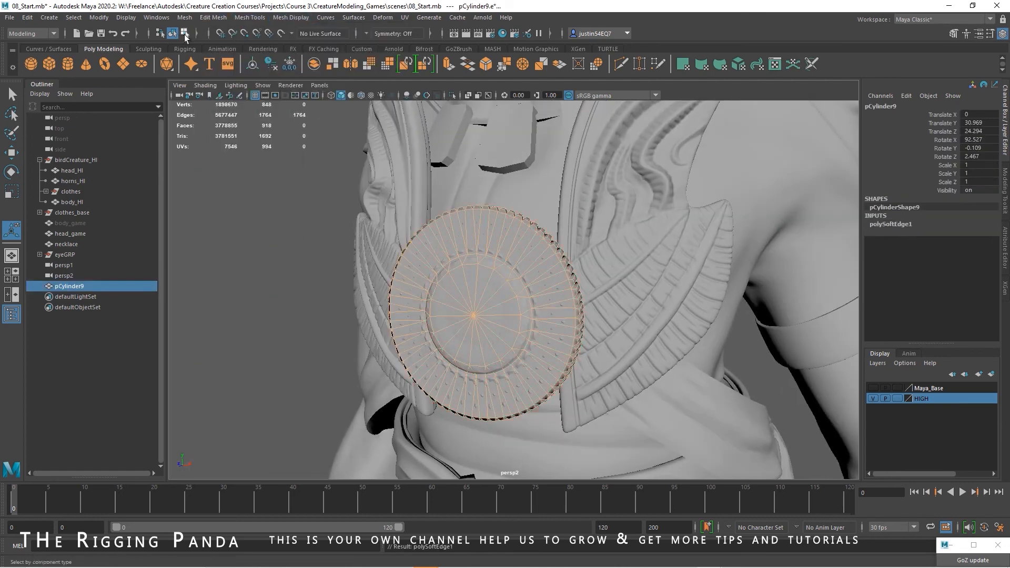
{"action": "left_click", "coordinate": [185, 34]}
{"action": "left_click", "coordinate": [174, 34]}
{"action": "left_click", "coordinate": [303, 263]}
Step: Examine the medallion in place against the high-resolution clothing, chest ornaments, collar and head
{"action": "left_click_drag", "start_coordinate": [374, 316], "coordinate": [426, 318], "text": "alt"}
{"action": "left_click", "coordinate": [551, 280]}
{"action": "mouse_move", "coordinate": [556, 280]}
{"action": "left_mouse_down", "text": "alt"}
{"action": "mouse_move", "coordinate": [574, 277]}
{"action": "mouse_move", "coordinate": [564, 257]}
{"action": "mouse_move", "coordinate": [539, 269]}
{"action": "left_mouse_up", "text": "alt"}
{"action": "left_click", "coordinate": [564, 248]}
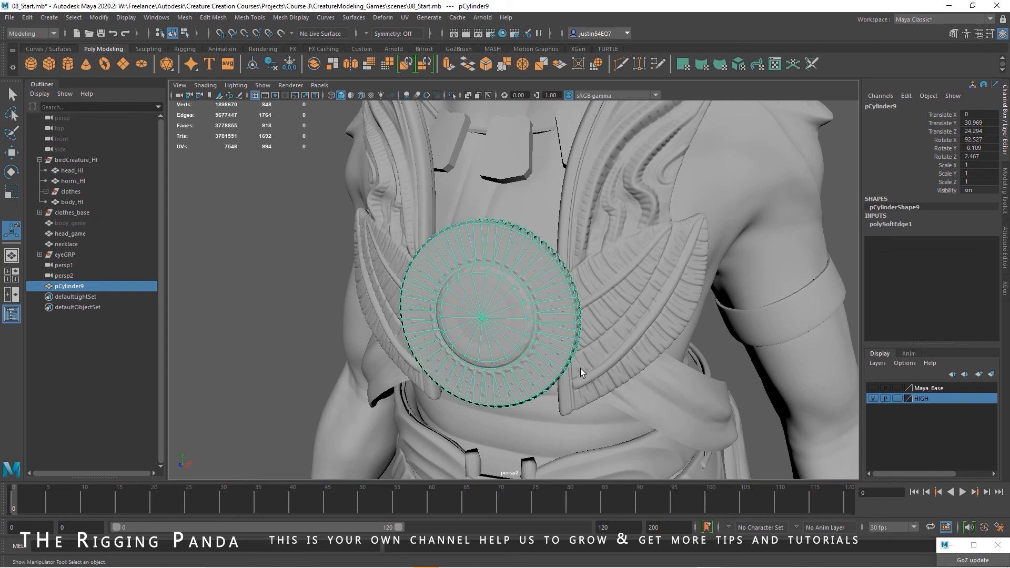
{"action": "middle_click_drag", "start_coordinate": [700, 335], "coordinate": [658, 403], "text": "alt"}
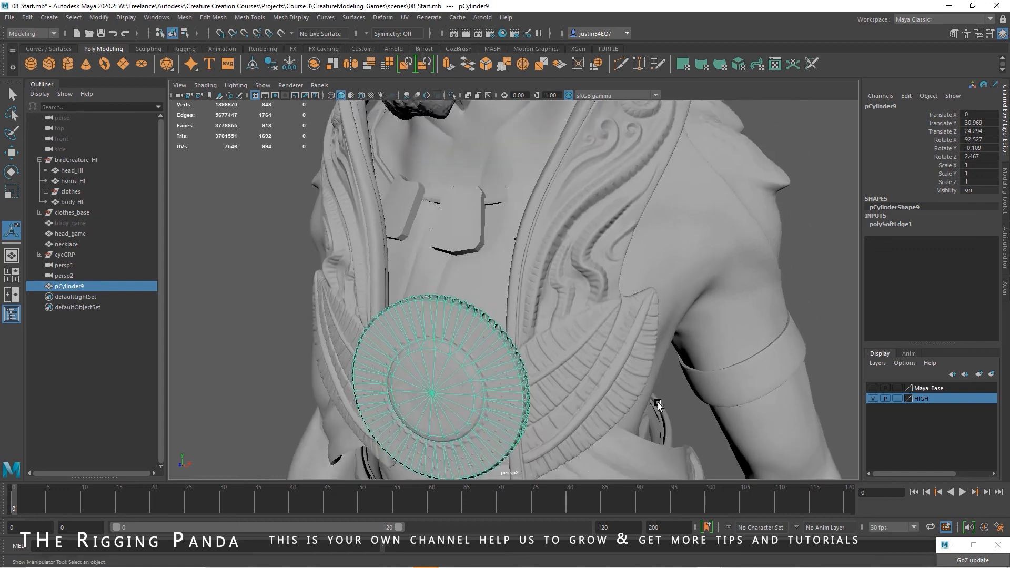
{"action": "right_click_drag", "start_coordinate": [655, 405], "coordinate": [502, 240], "text": "alt"}
{"action": "left_click_drag", "start_coordinate": [502, 241], "coordinate": [481, 293], "text": "alt"}
{"action": "right_click_drag", "start_coordinate": [480, 293], "coordinate": [618, 210], "text": "alt"}
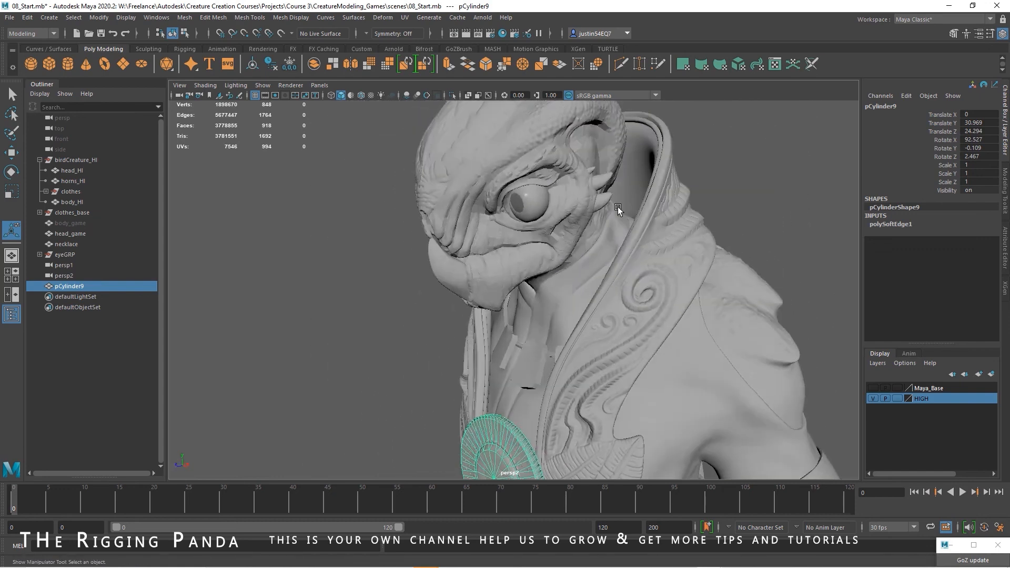